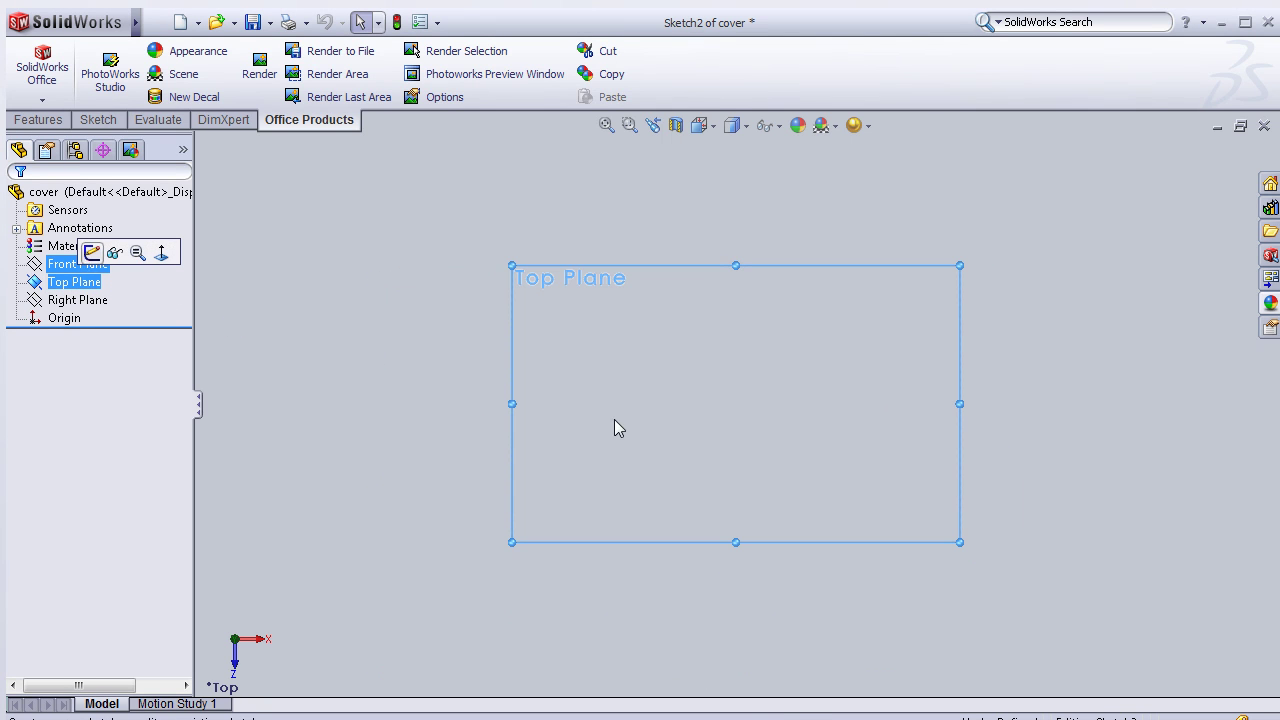
Step: Draw a vertical straight slot starting at the origin
click(735, 405)
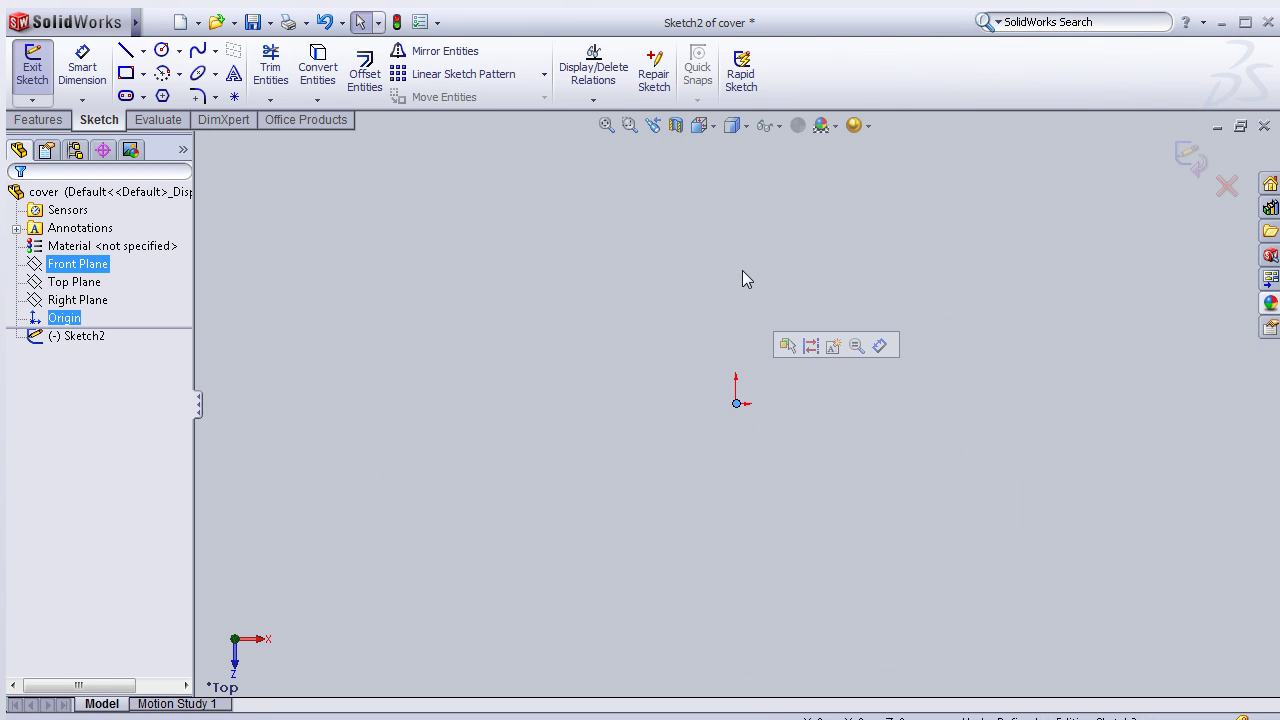
click(126, 96)
click(737, 499)
click(736, 271)
click(740, 279)
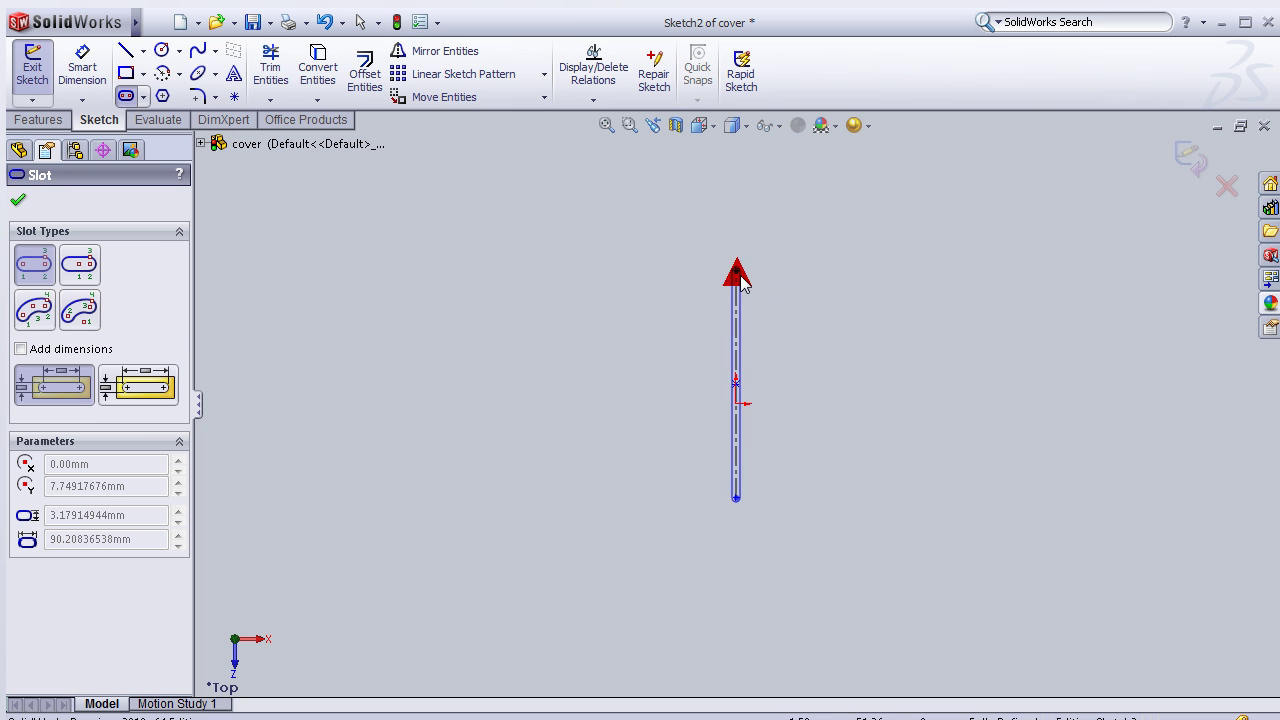
click(785, 285)
Step: Dimension the slot's straight length to 50 mm and its end arc radius to 7.5 mm
click(100, 85)
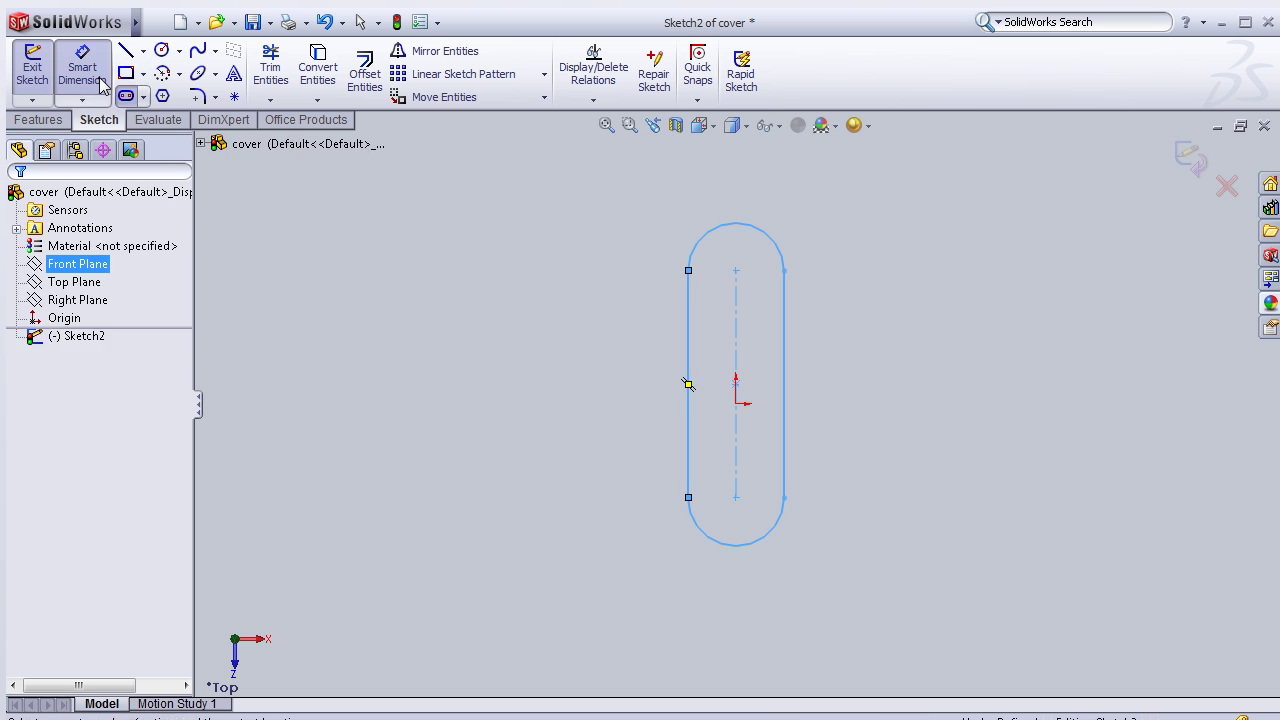
click(684, 355)
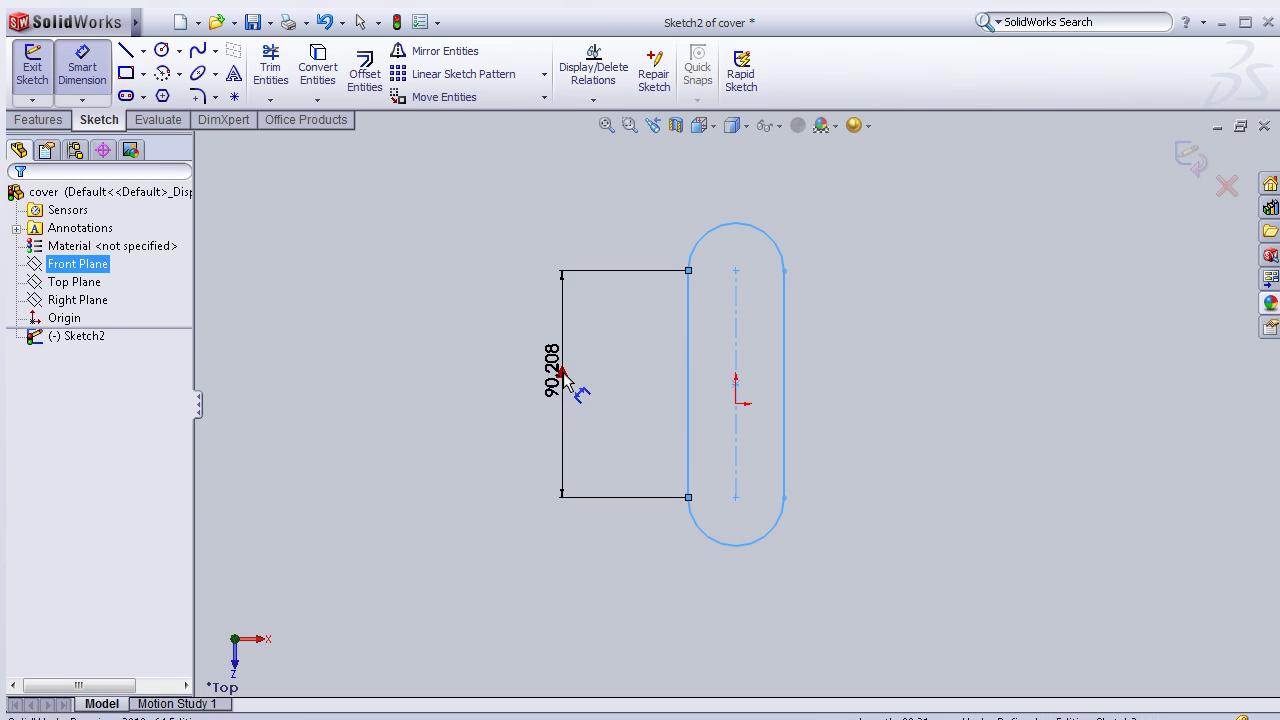
click(567, 385)
text(50)
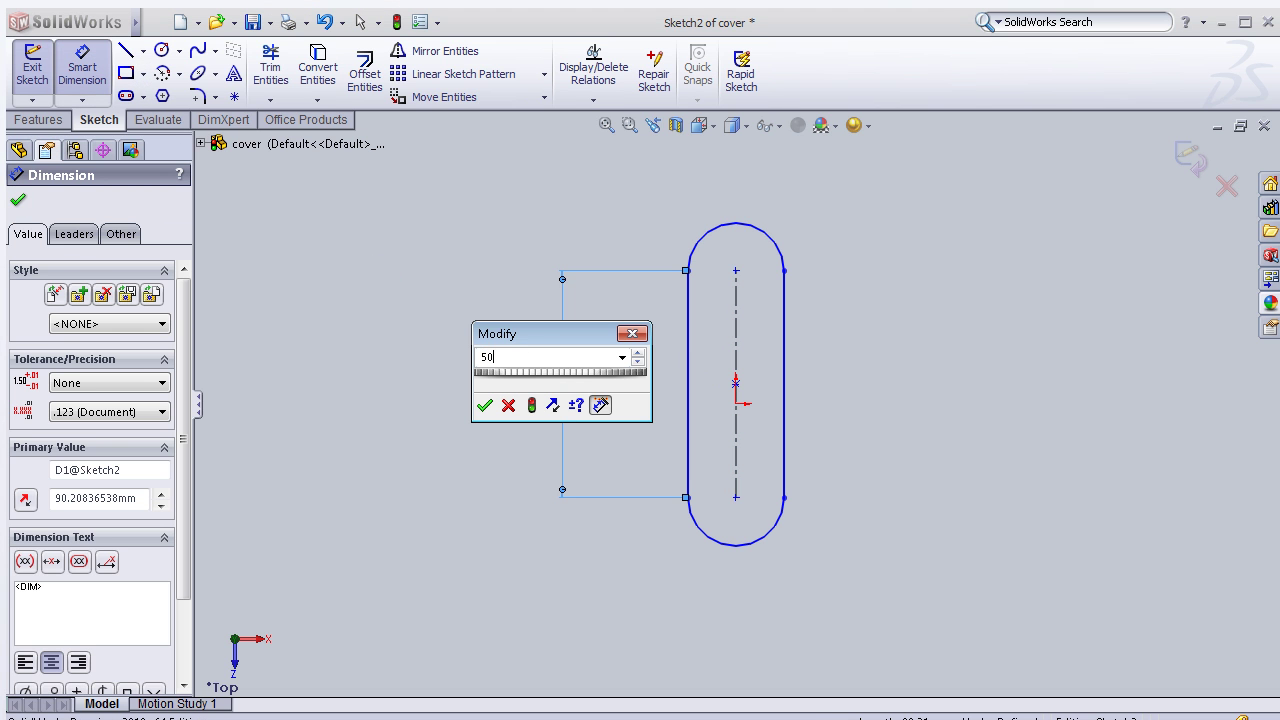
key(Return)
click(733, 320)
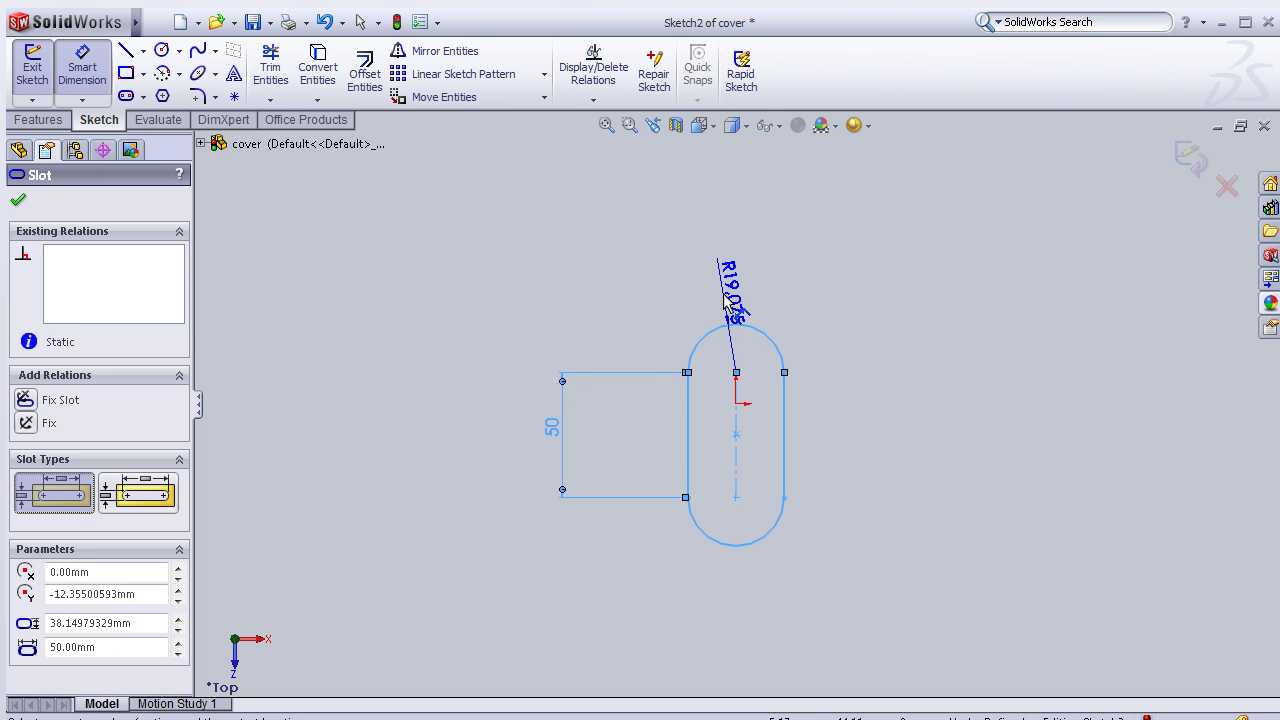
click(723, 293)
text(7.)
key(Return)
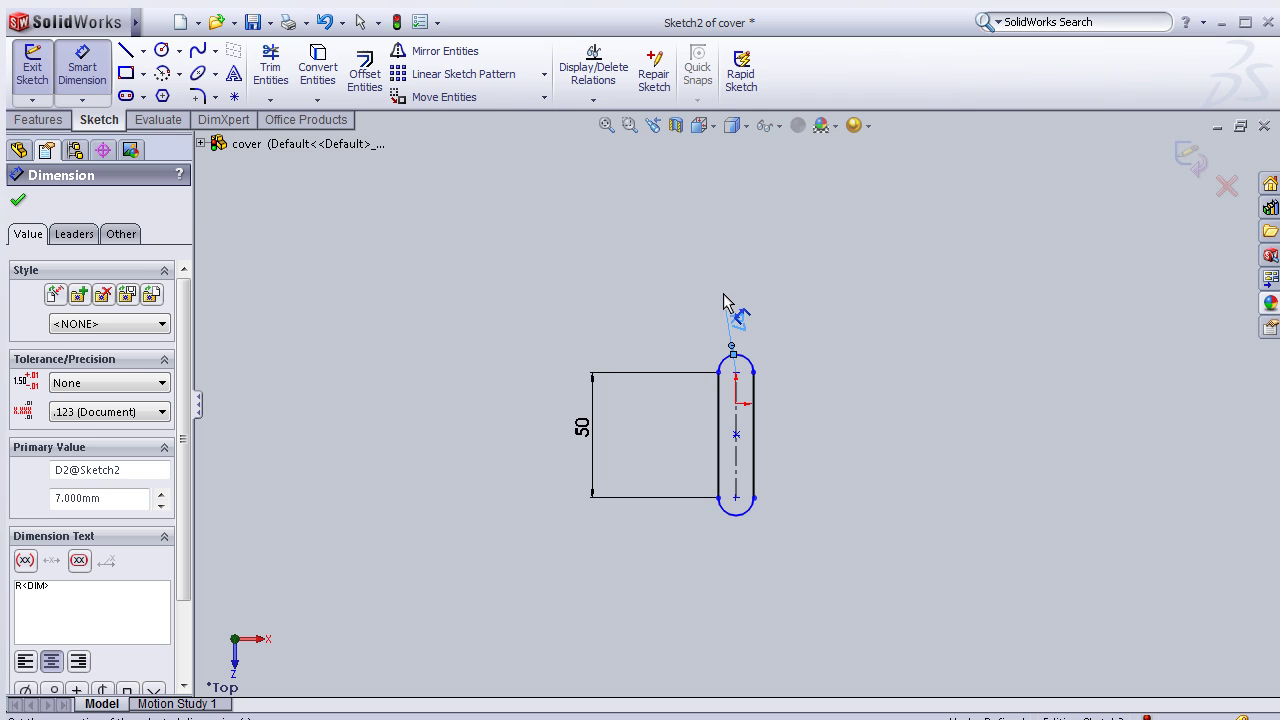
double_click(740, 318)
text(7.5)
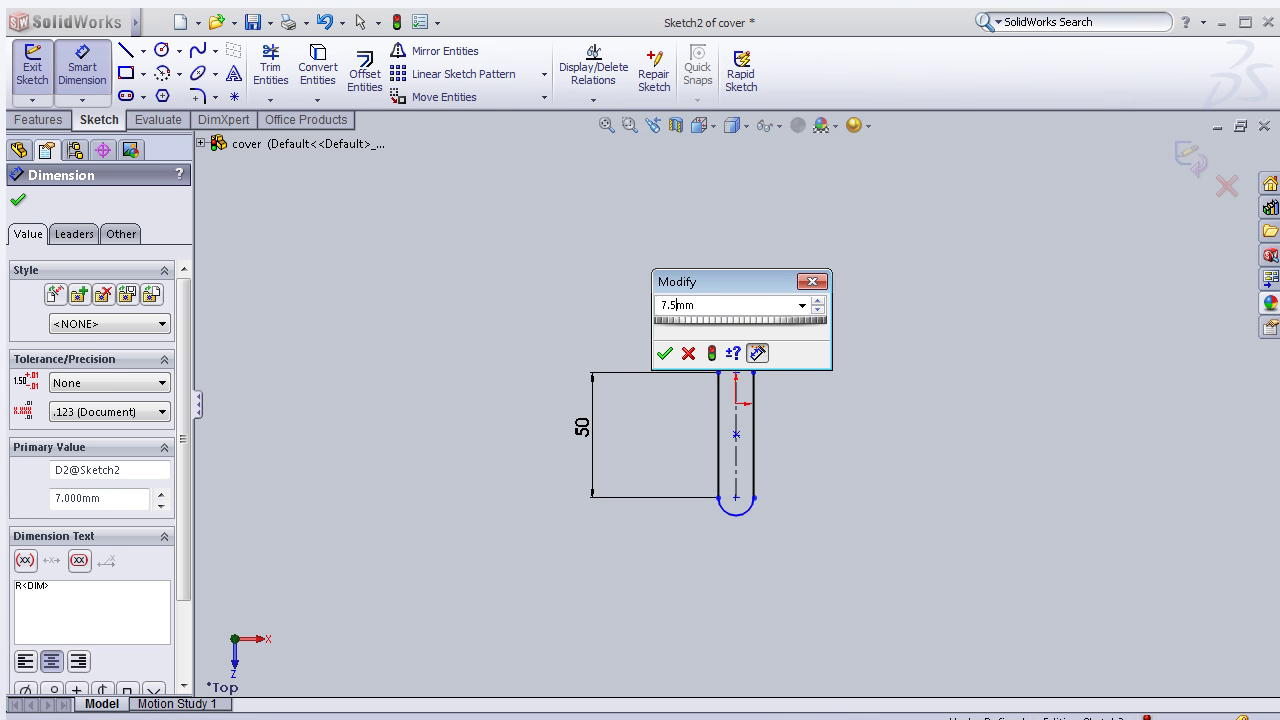
key(Return)
scroll(386, 400, down, 3)
scroll(397, 401, down, 2)
scroll(397, 401, down, 2)
scroll(478, 393, down, 1)
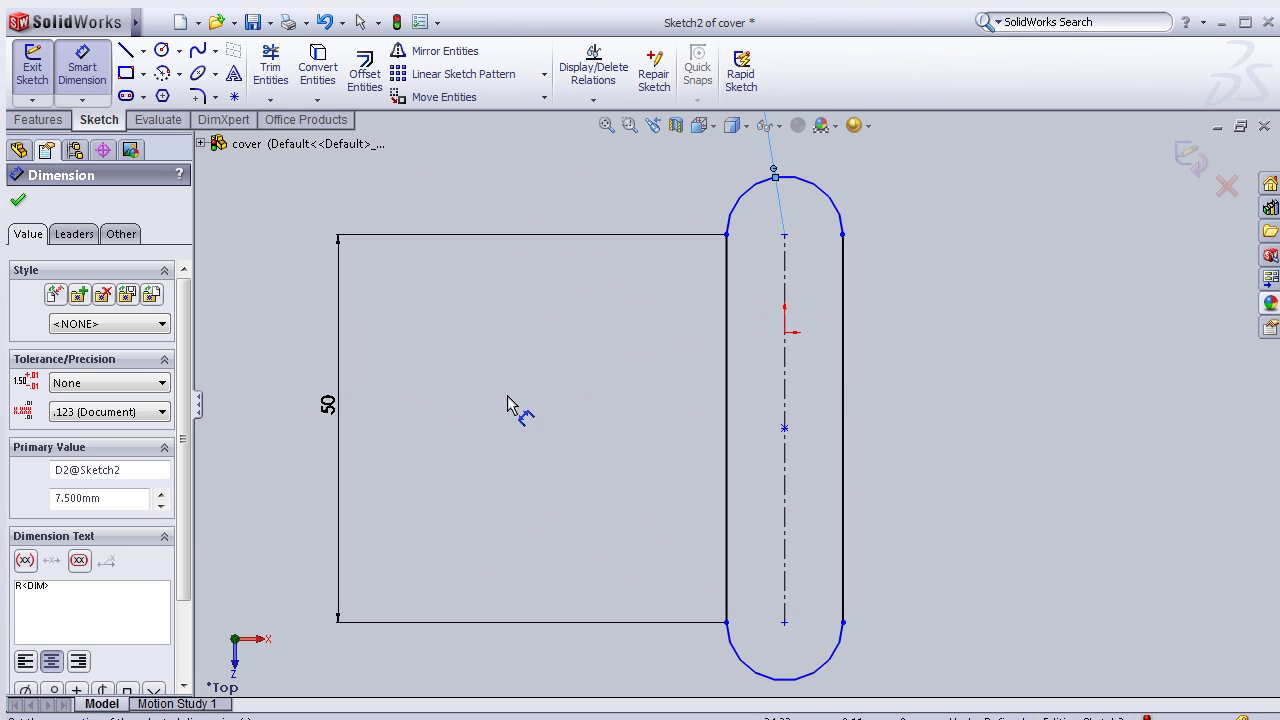
Step: Discard a stray 25 dimension and add a Fix relation to the slot's centreline to fully define the sketch
click(78, 86)
click(786, 320)
click(785, 235)
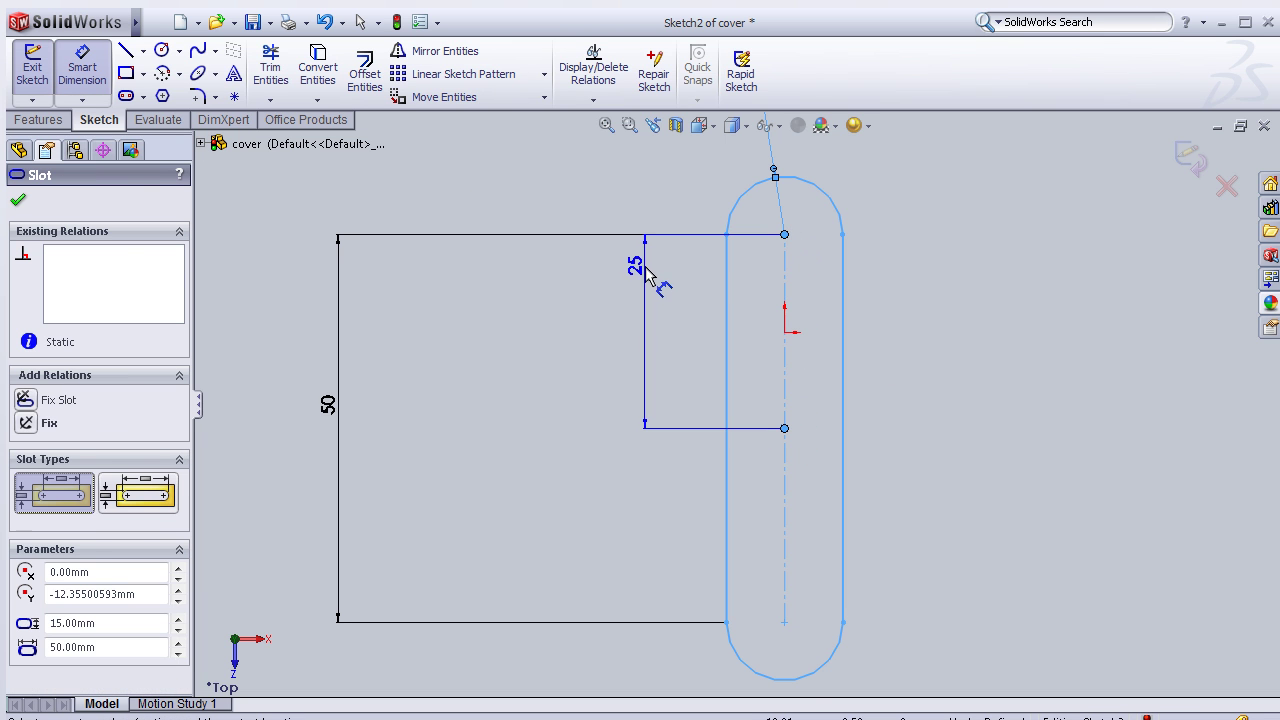
key(Escape)
click(785, 430)
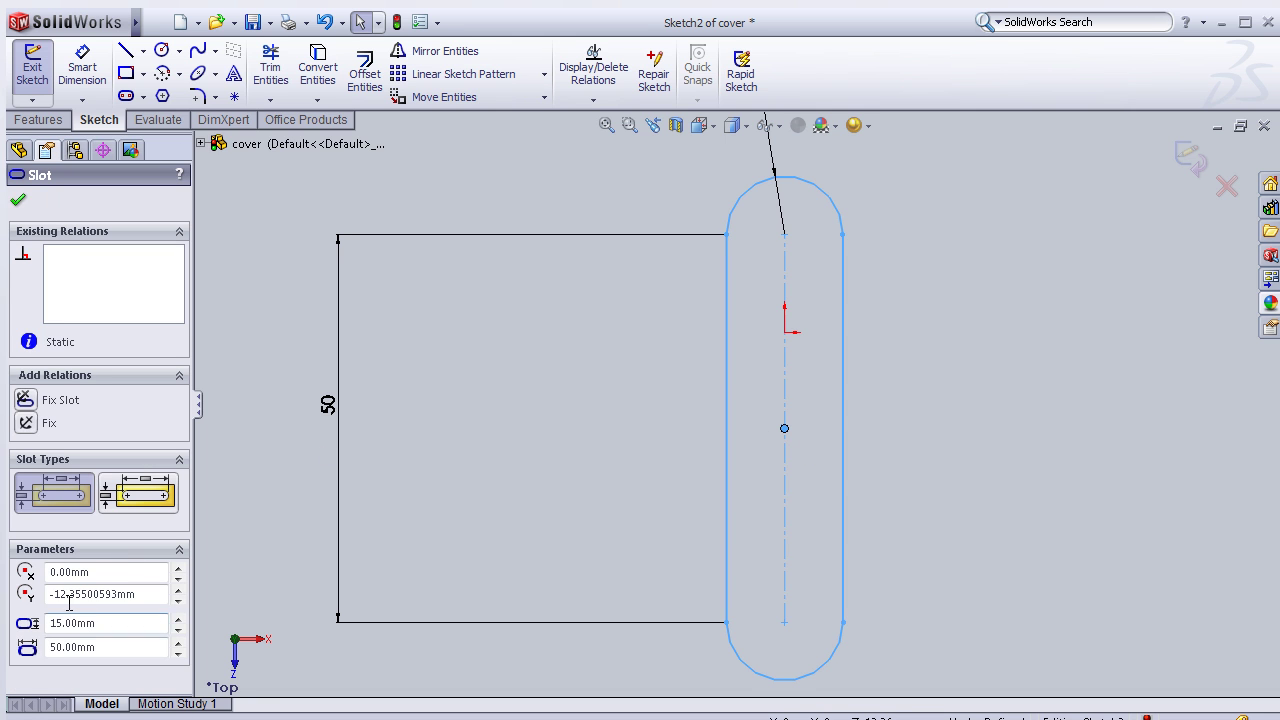
click(786, 357)
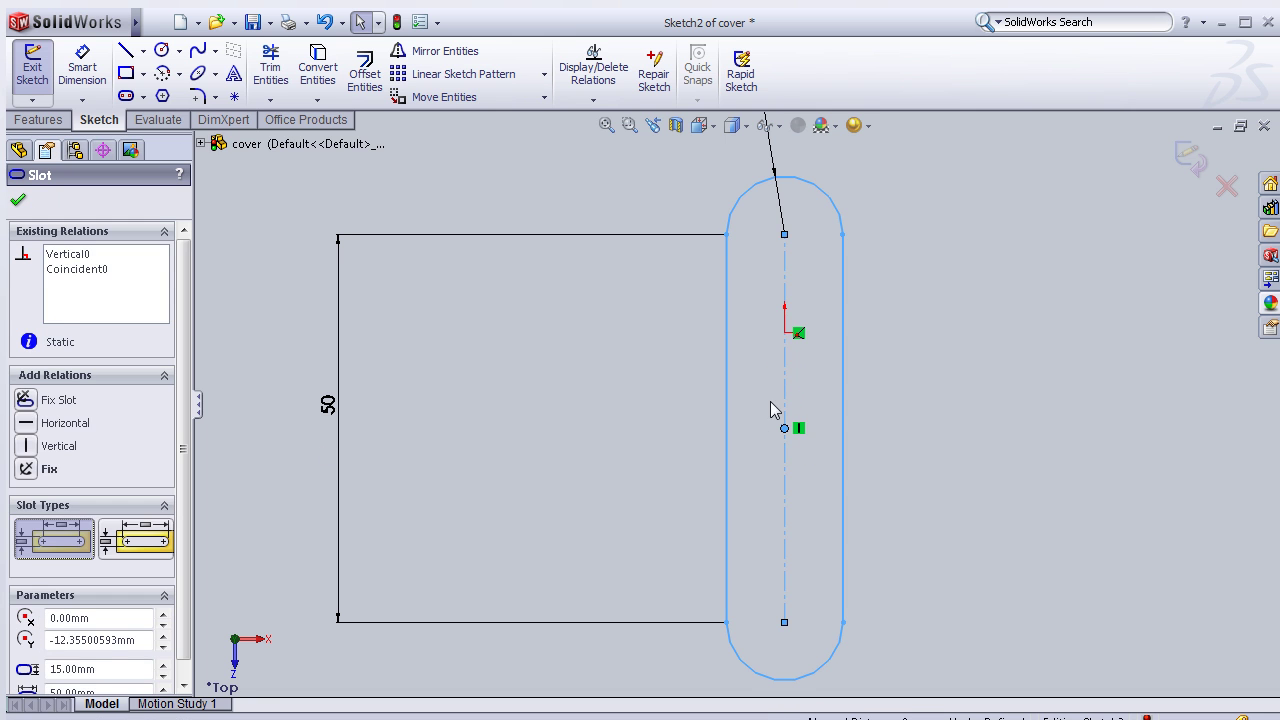
click(26, 469)
click(18, 200)
click(635, 387)
key(f)
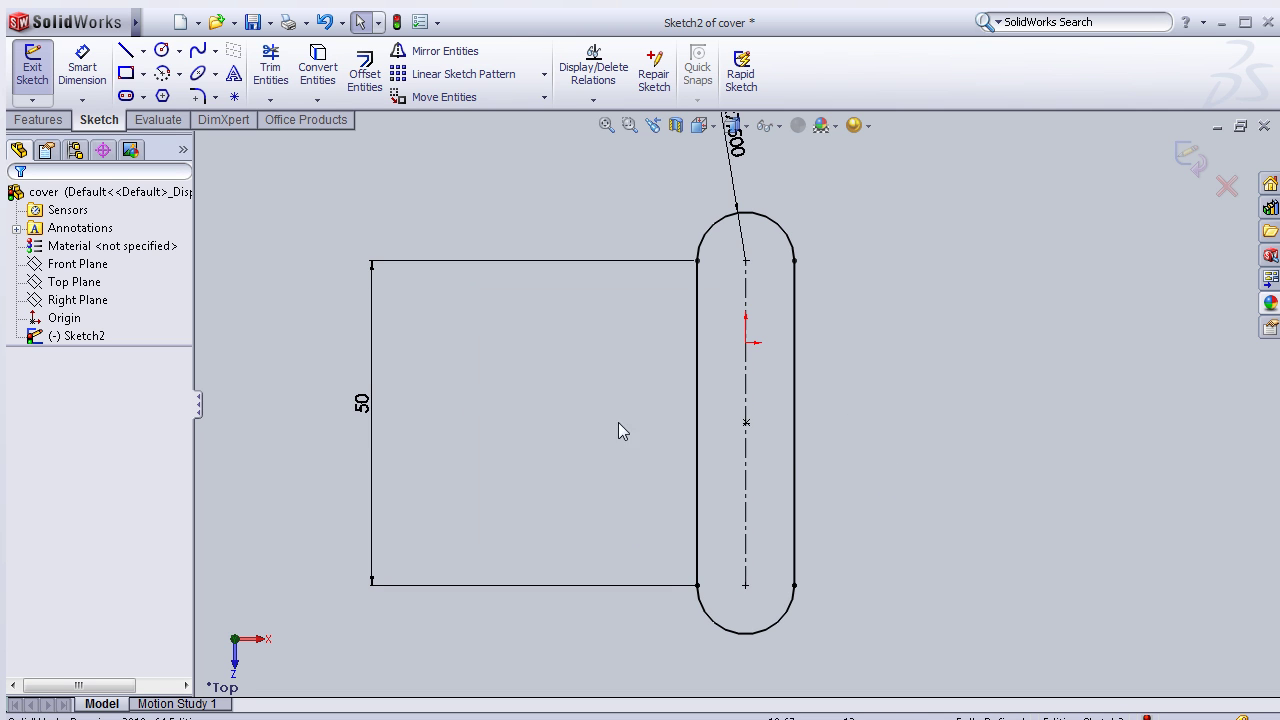
middle_drag(618, 422, 599, 422)
Step: Extrude the slot sketch 2 mm blind into the Boss-Extrude1 plate
click(45, 119)
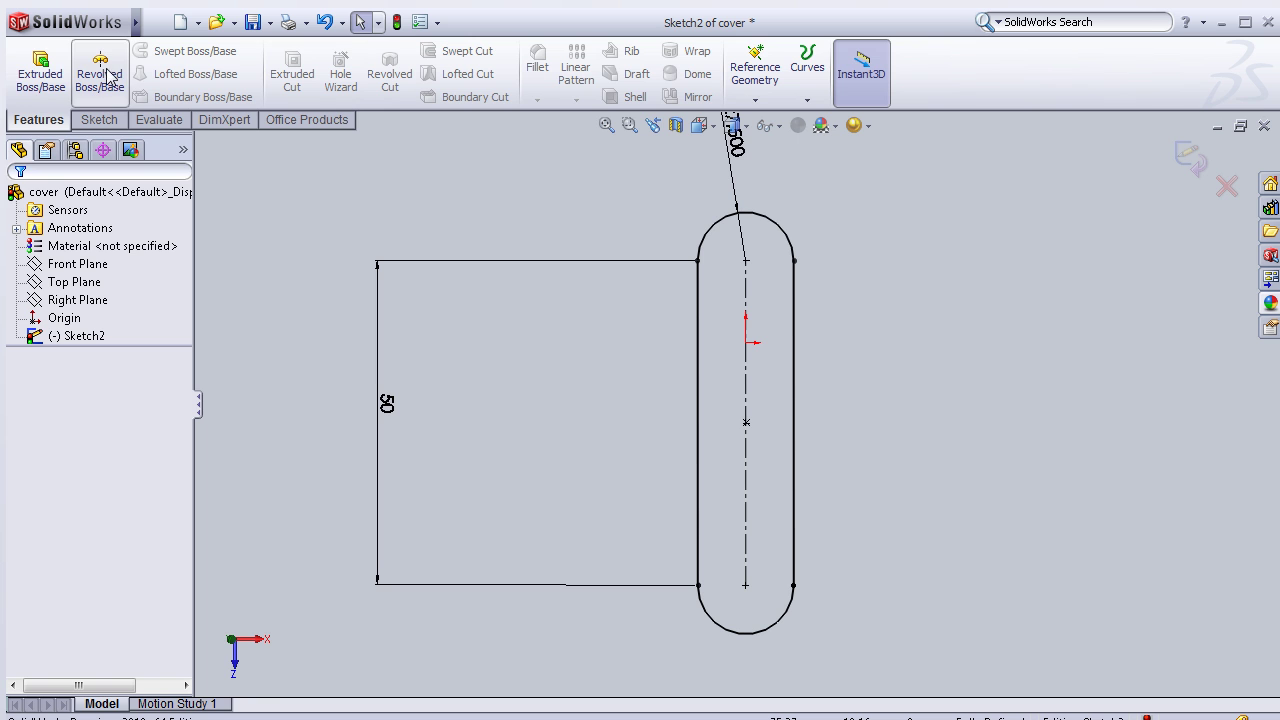
click(40, 72)
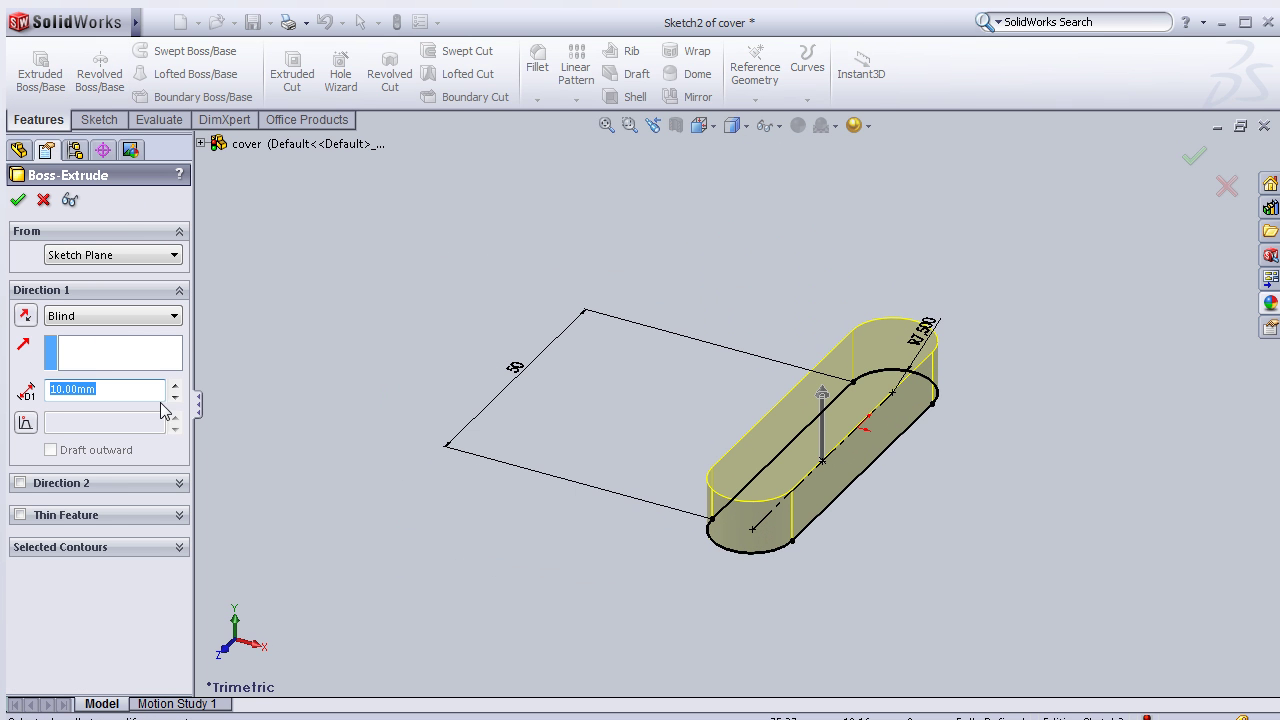
text(2)
key(Return)
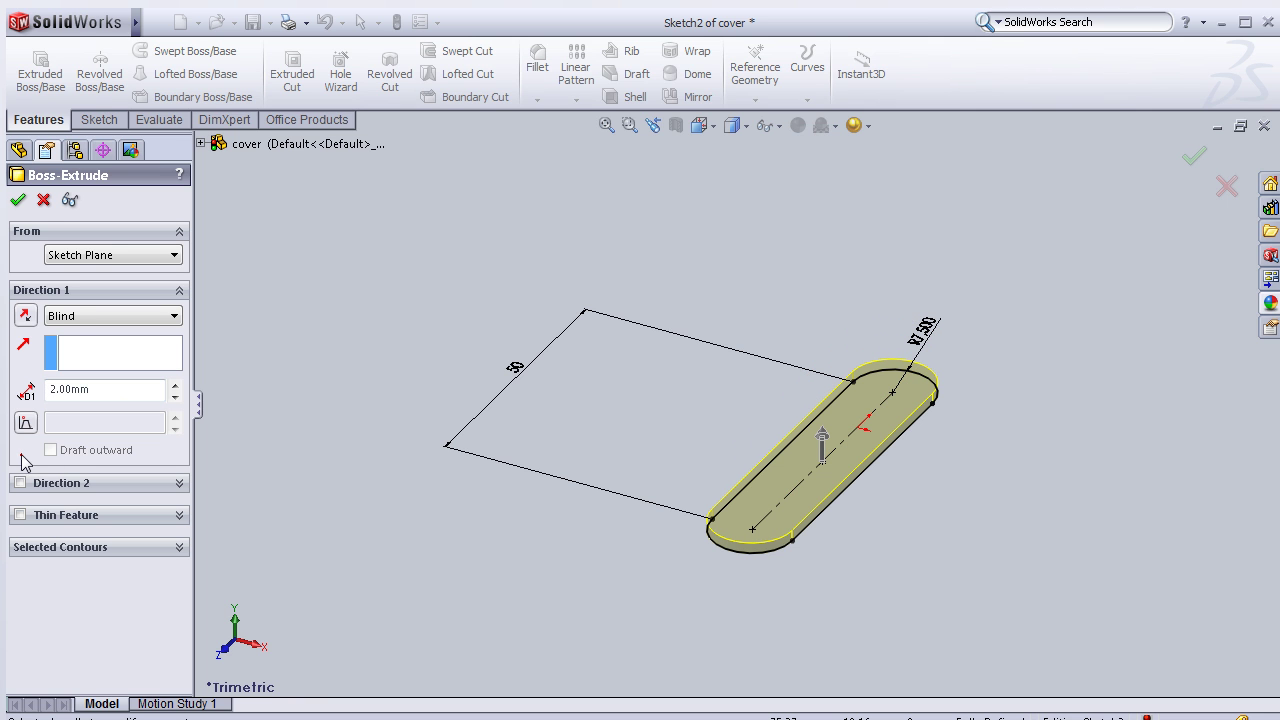
click(18, 201)
mouse_move(615, 553)
middle_down()
mouse_move(537, 577)
mouse_move(626, 572)
middle_up()
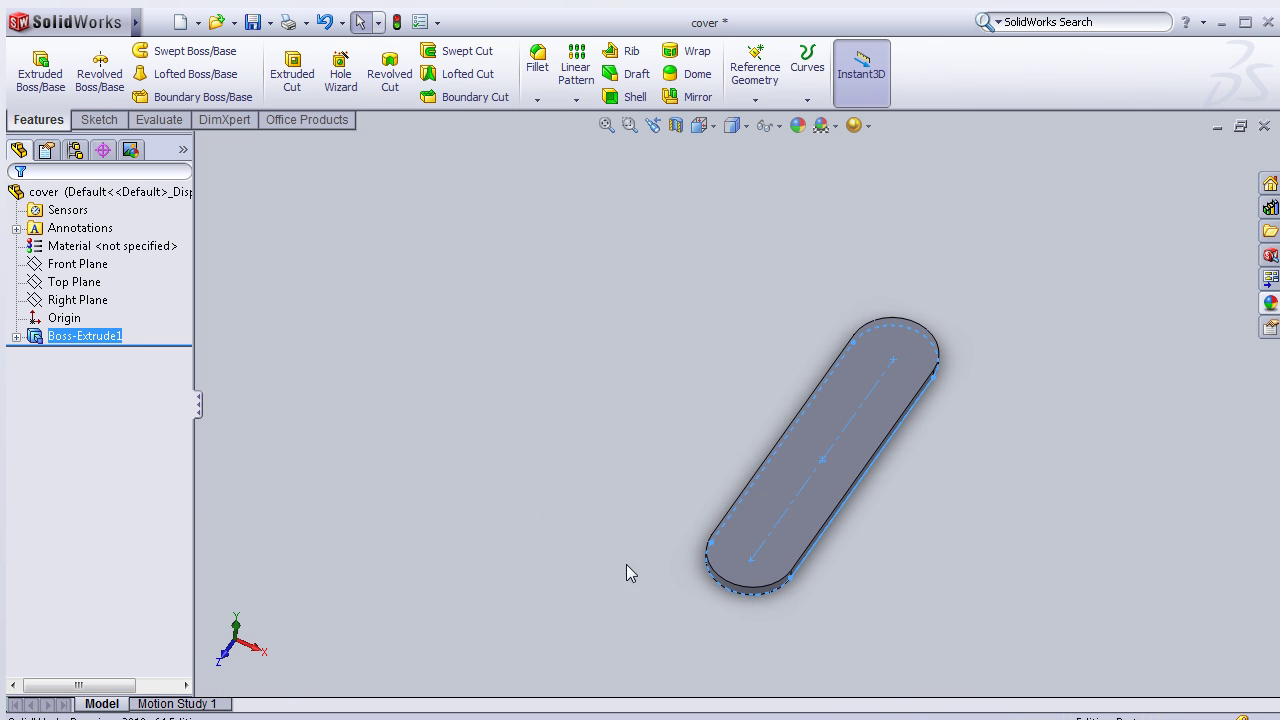
Step: Start a sketch on the plate's top face, viewed Normal To
click(772, 560)
click(848, 490)
key(space)
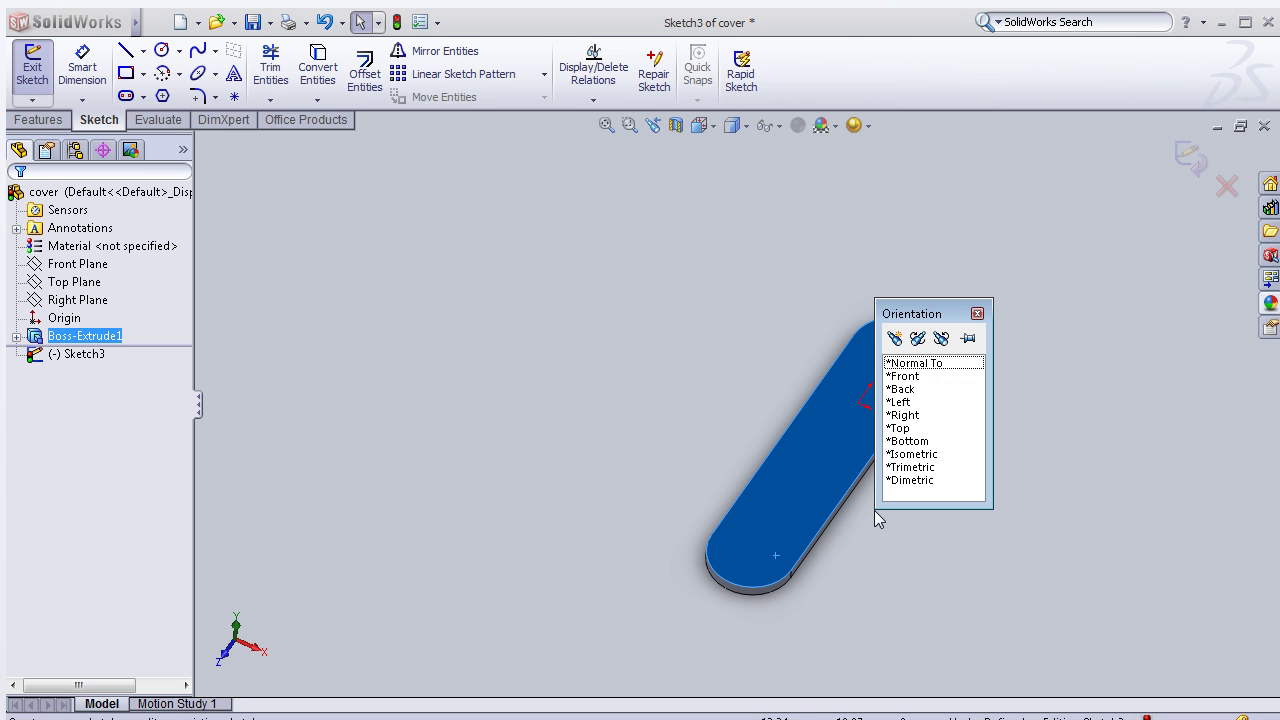
click(918, 363)
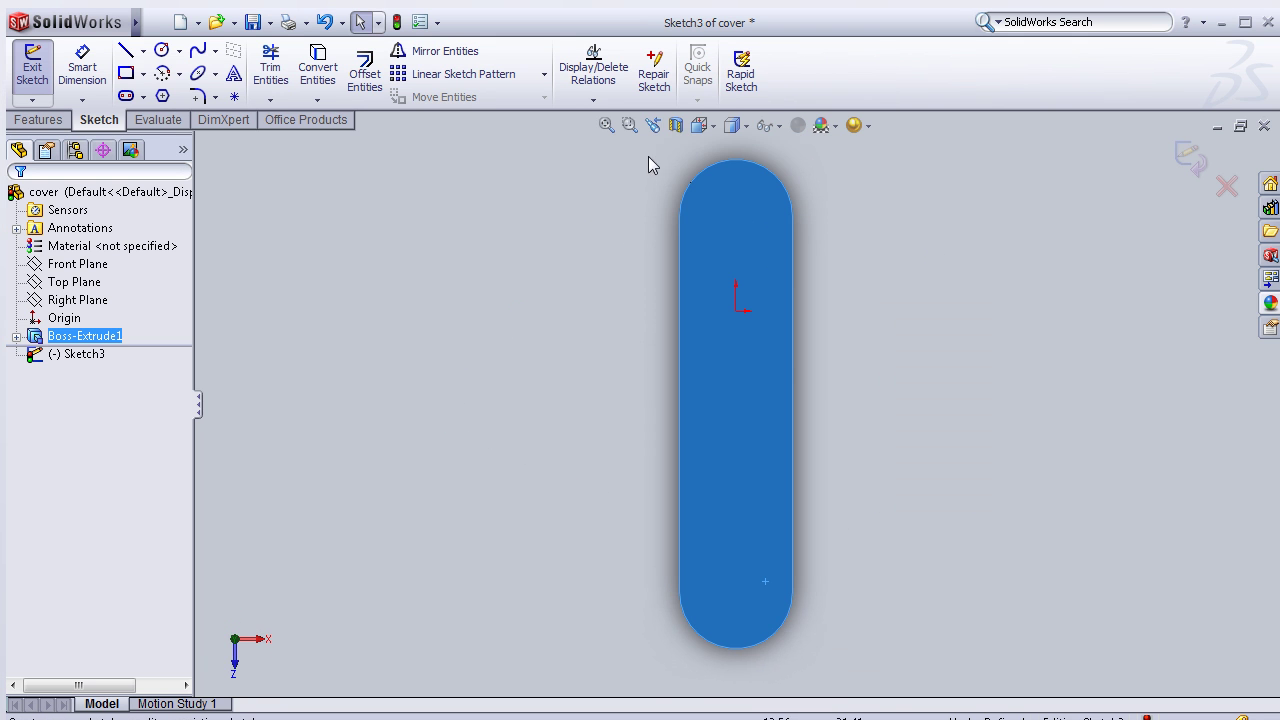
Step: Draw small circles centred on the top and bottom arc centres
click(161, 50)
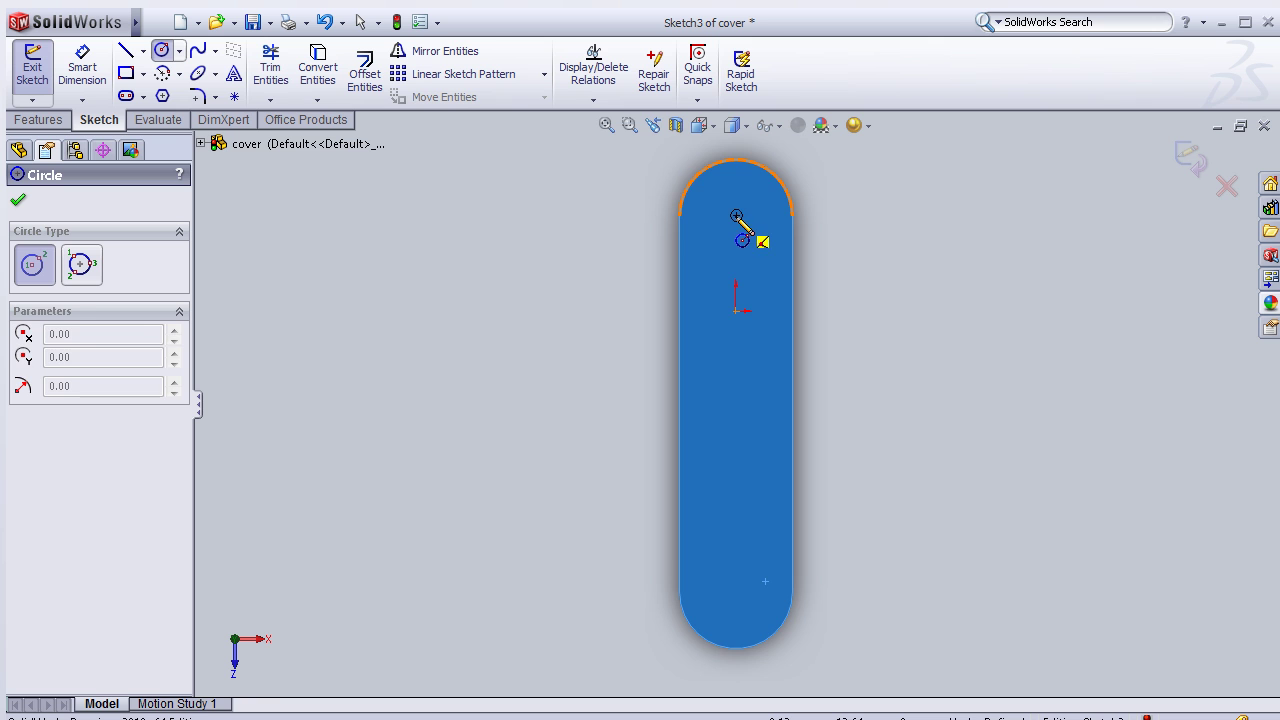
click(736, 215)
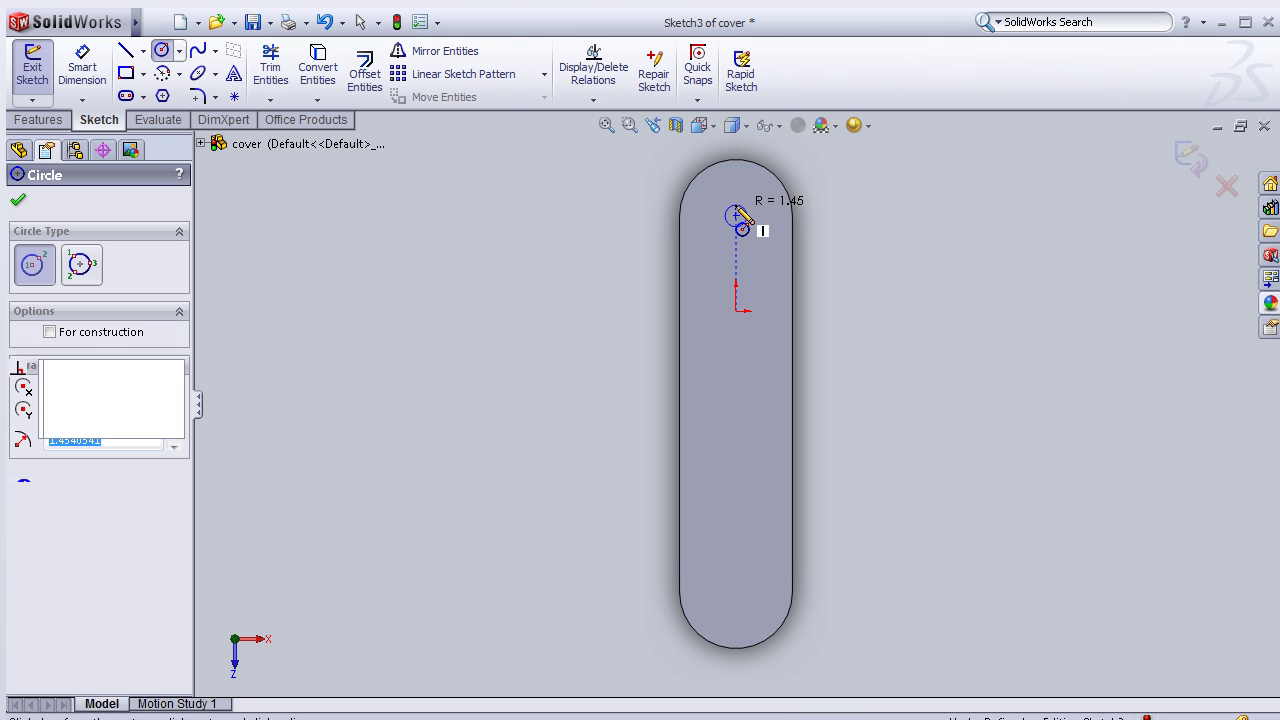
click(742, 228)
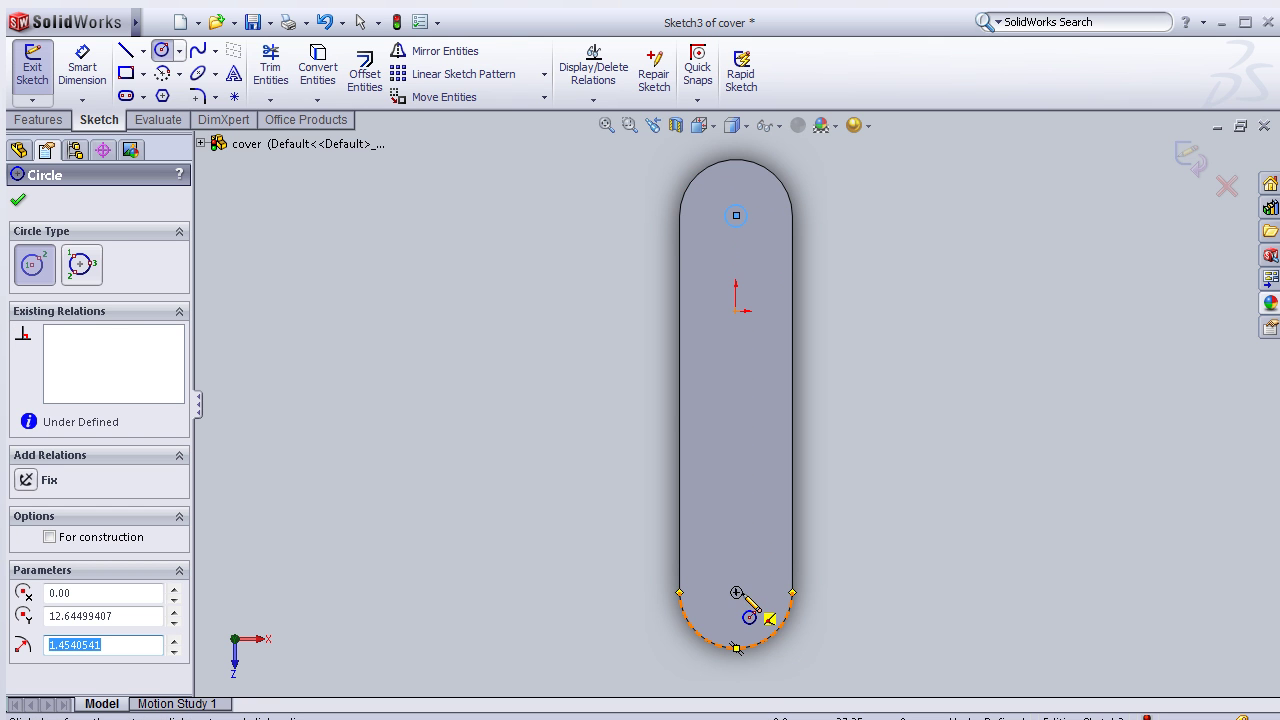
click(736, 593)
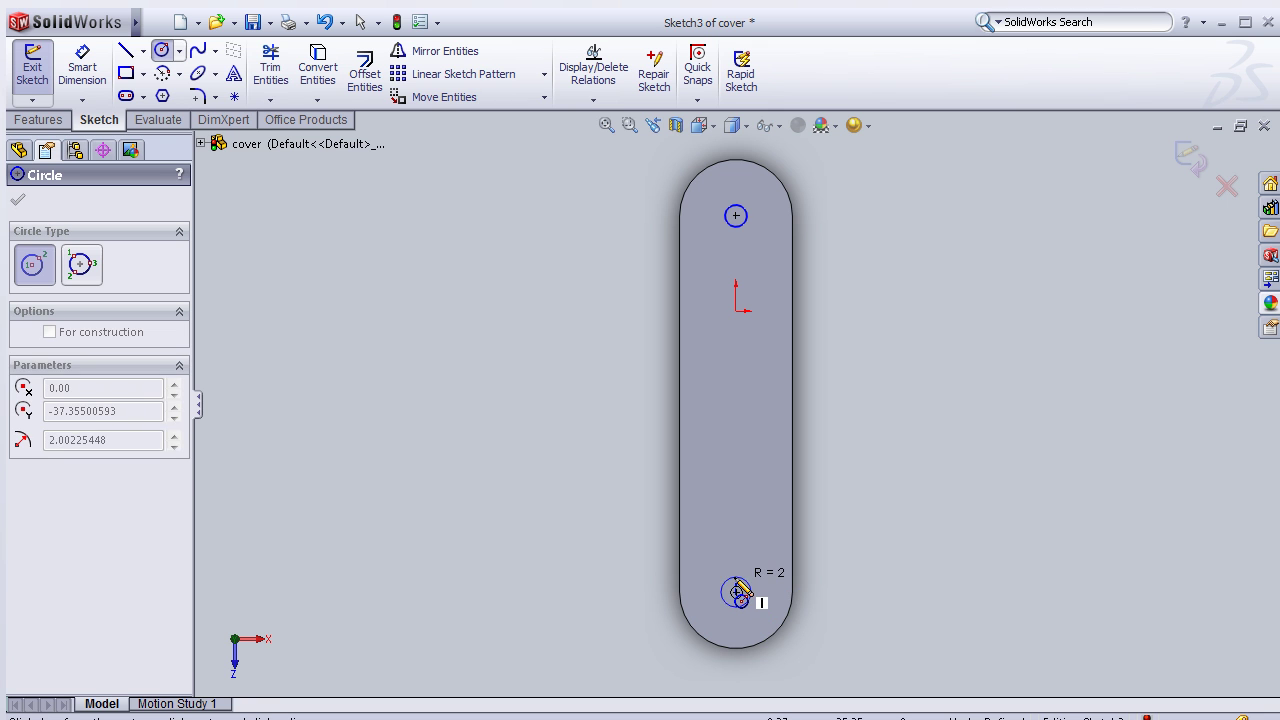
click(740, 592)
Step: Dimension the top end circle to a 3 mm diameter
click(82, 70)
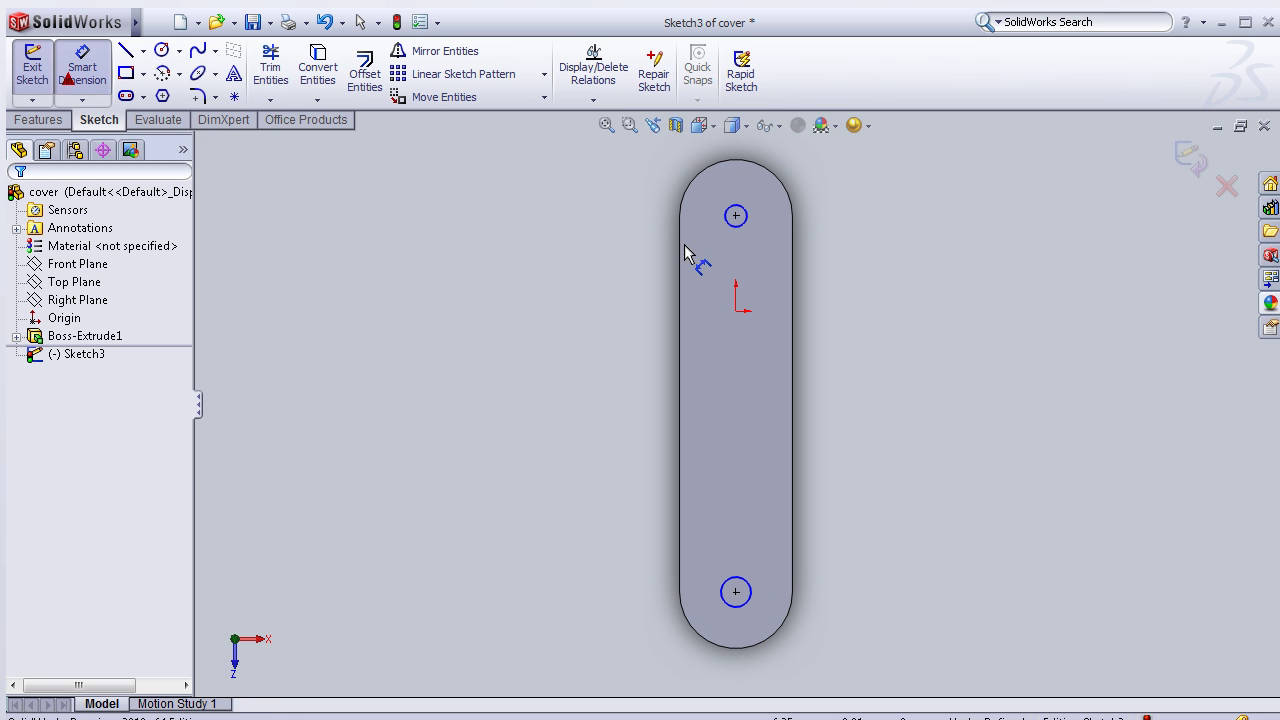
click(748, 227)
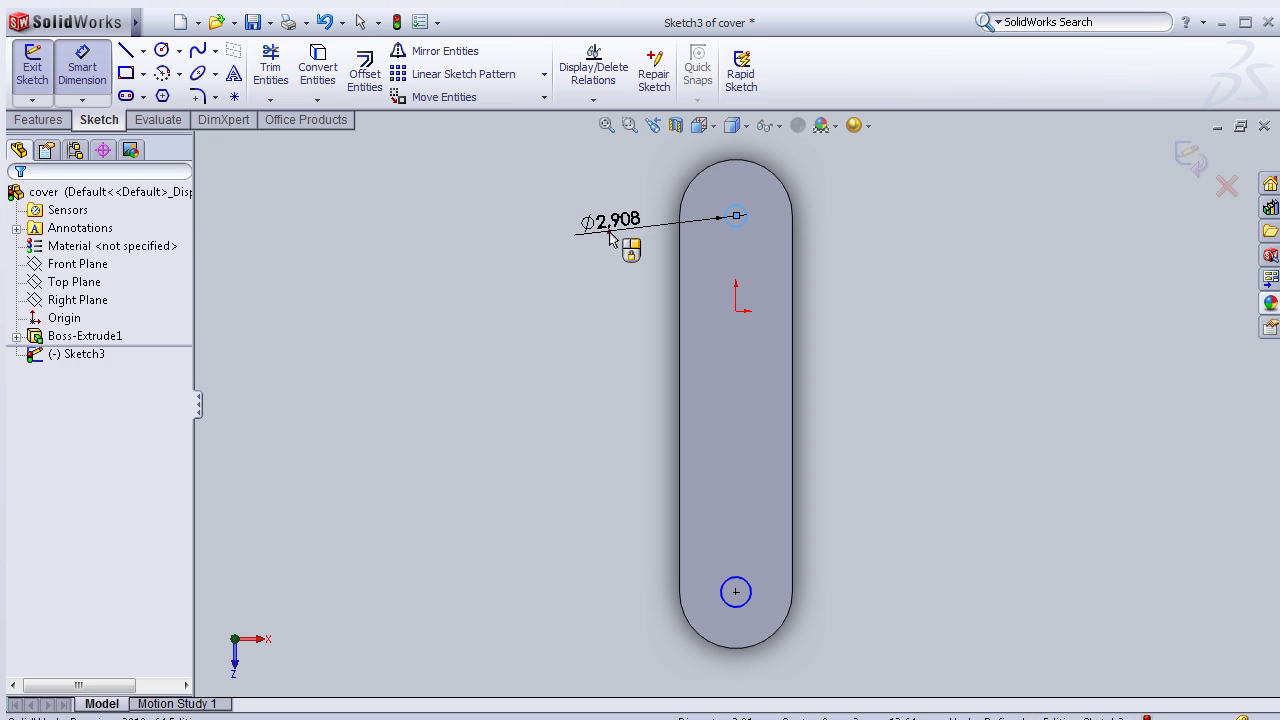
click(610, 236)
click(612, 238)
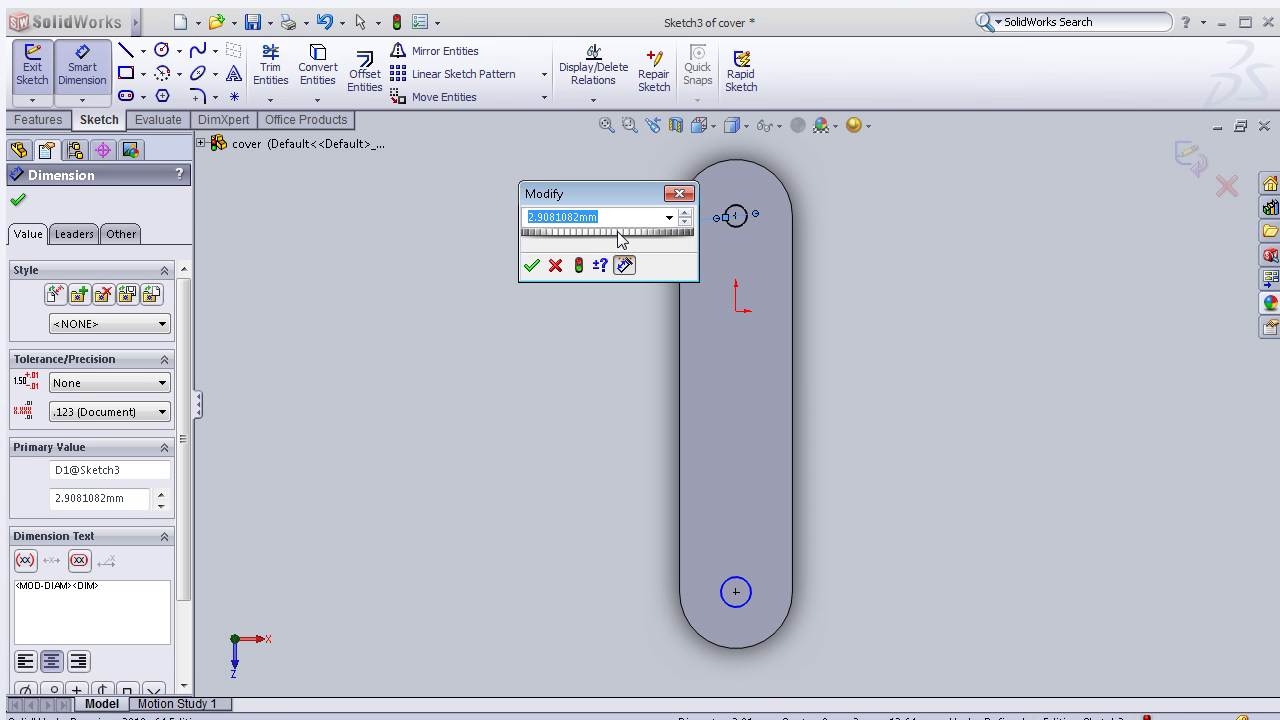
text(3)
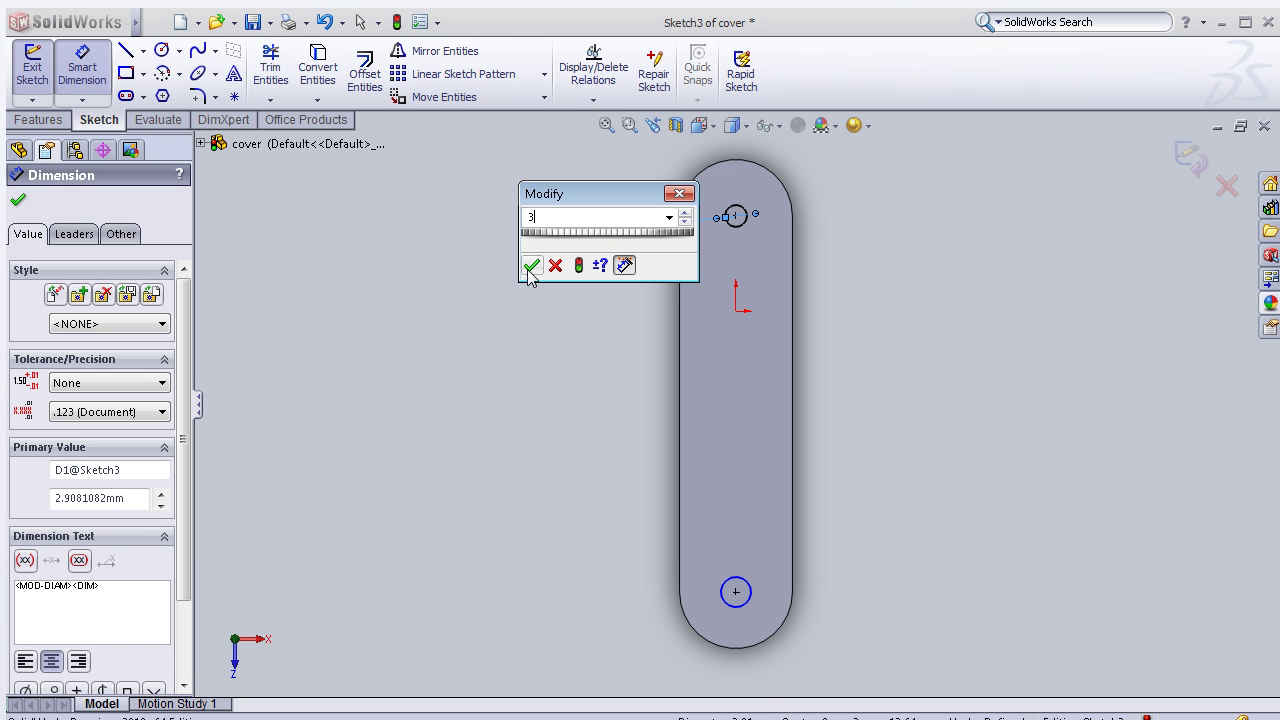
click(530, 267)
Step: Dimension the lower end circle, changing its 4.005 diameter to 3 mm
click(721, 592)
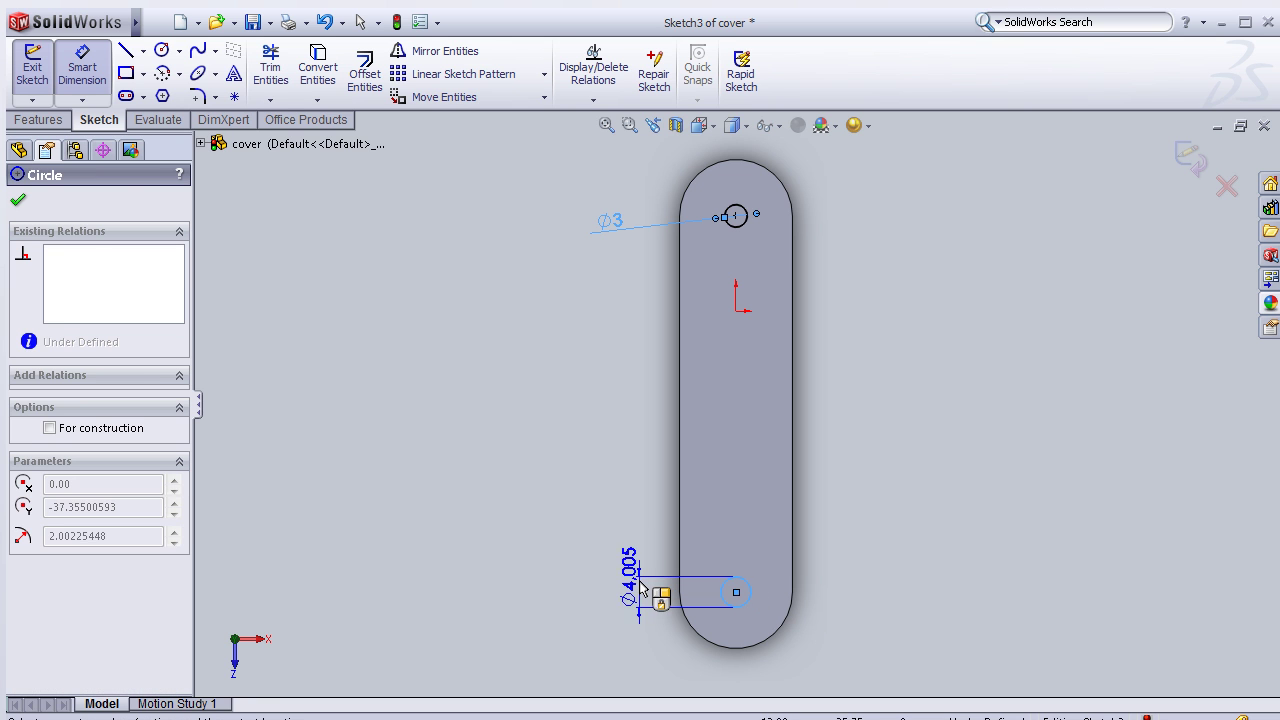
click(612, 584)
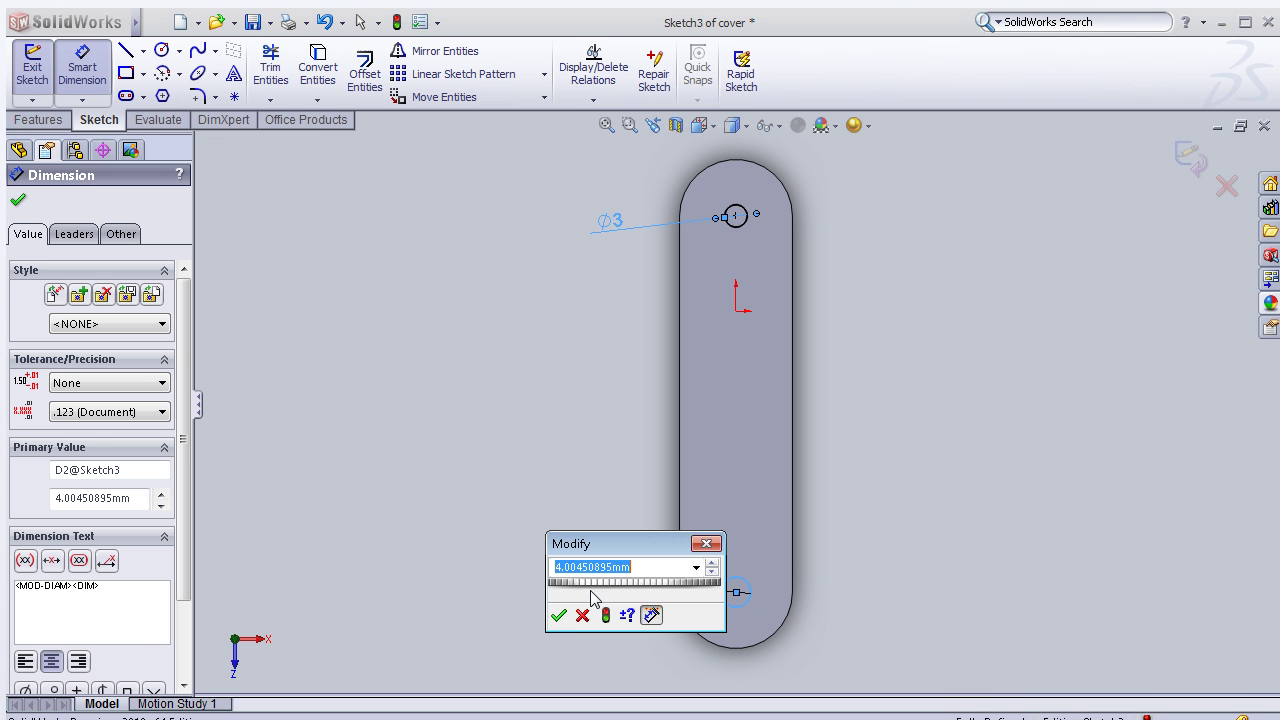
click(559, 615)
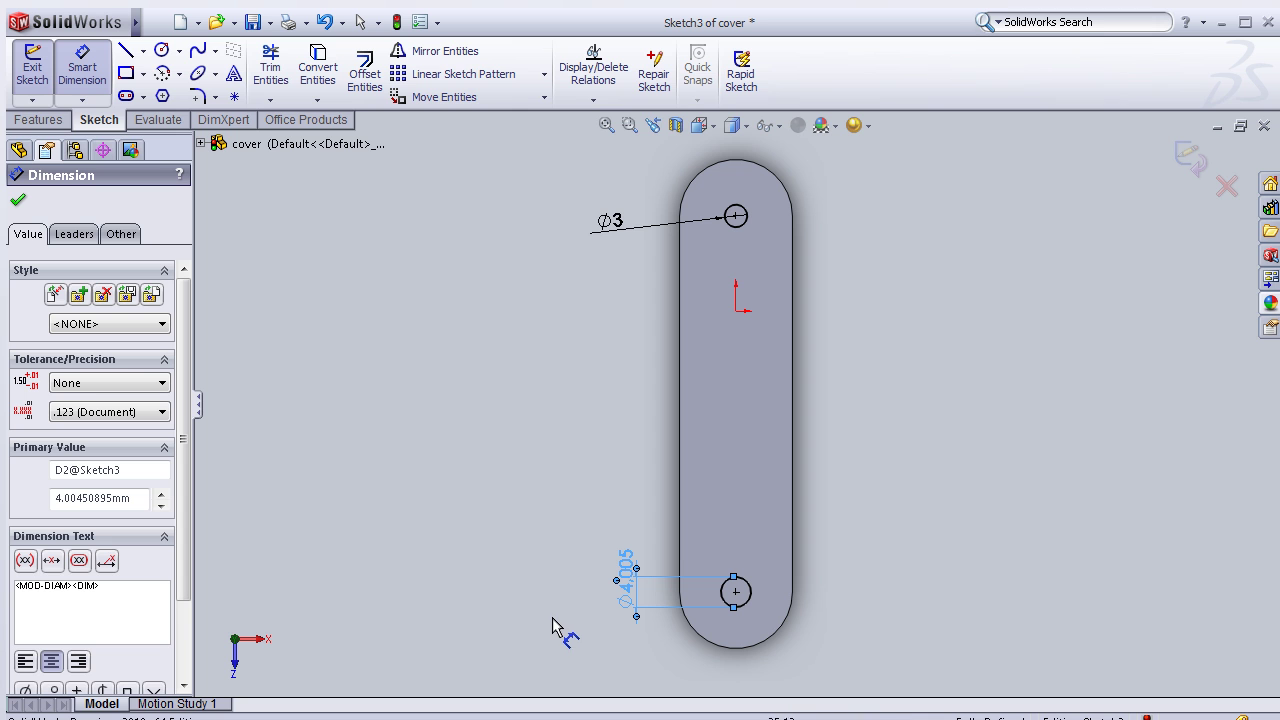
double_click(628, 572)
text(3)
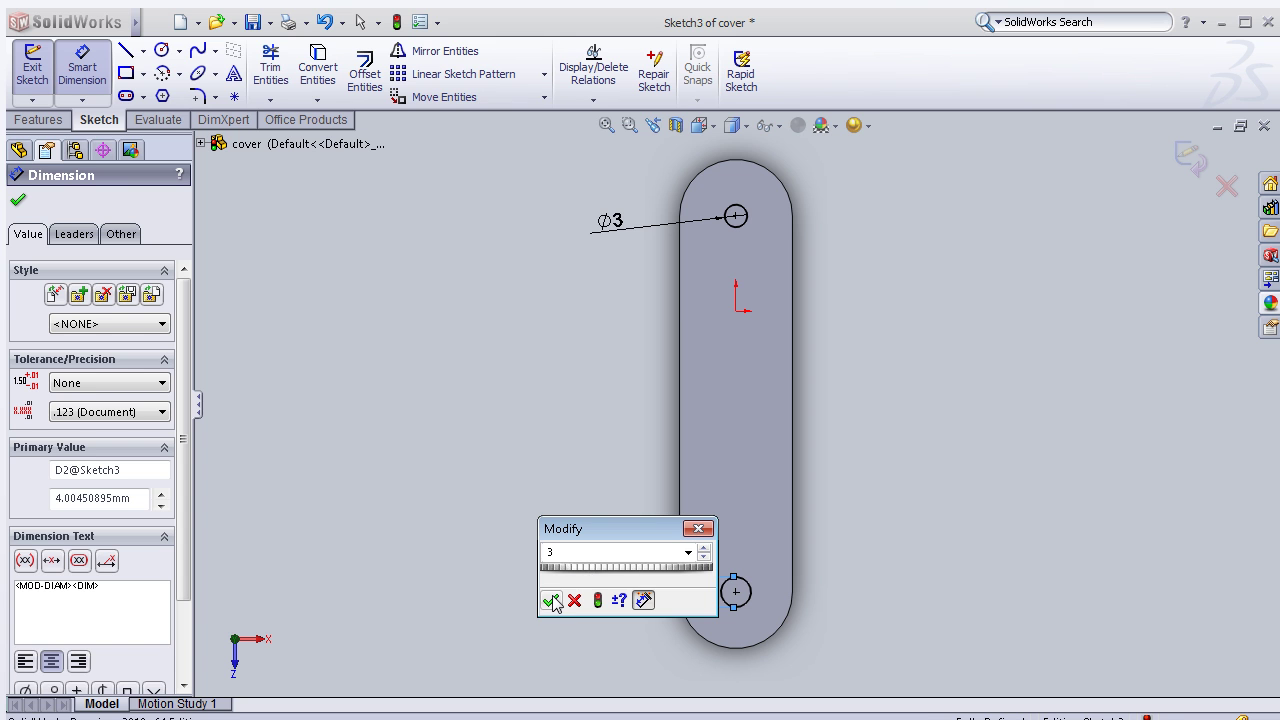
click(551, 600)
click(17, 200)
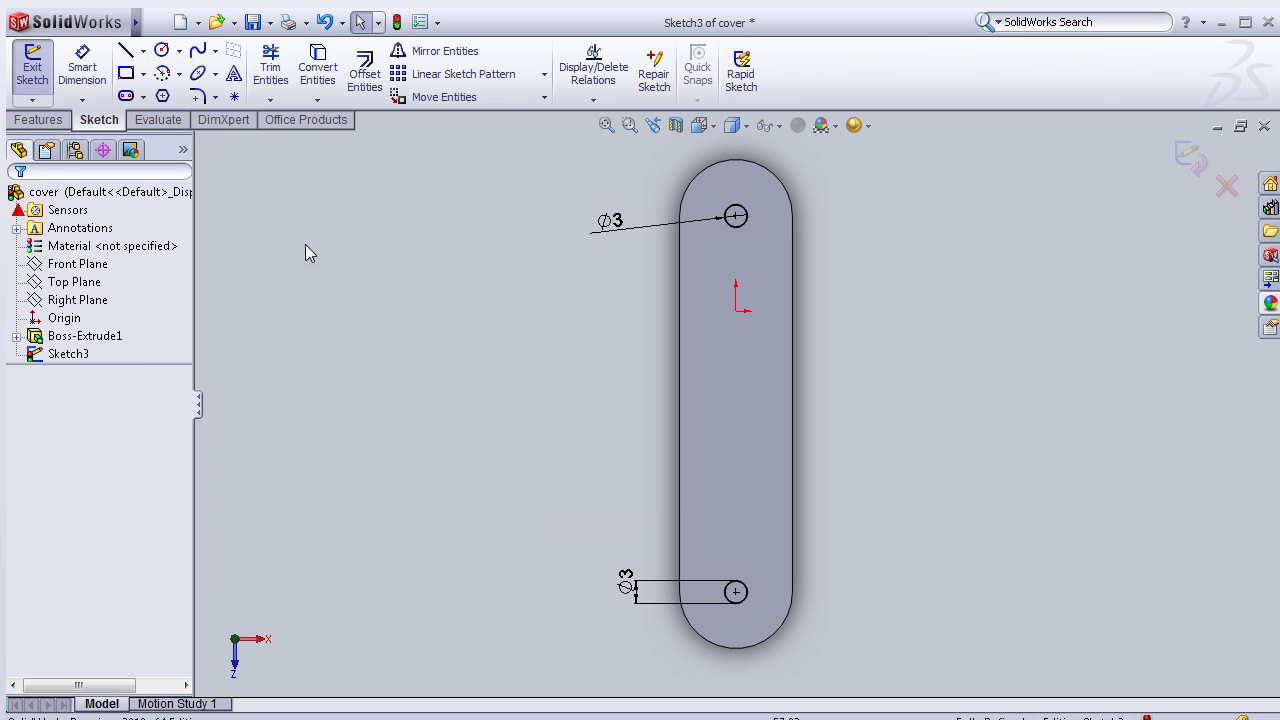
Step: Cut both 3 mm circles 1 mm deep as the blind Cut-Extrude1
click(38, 119)
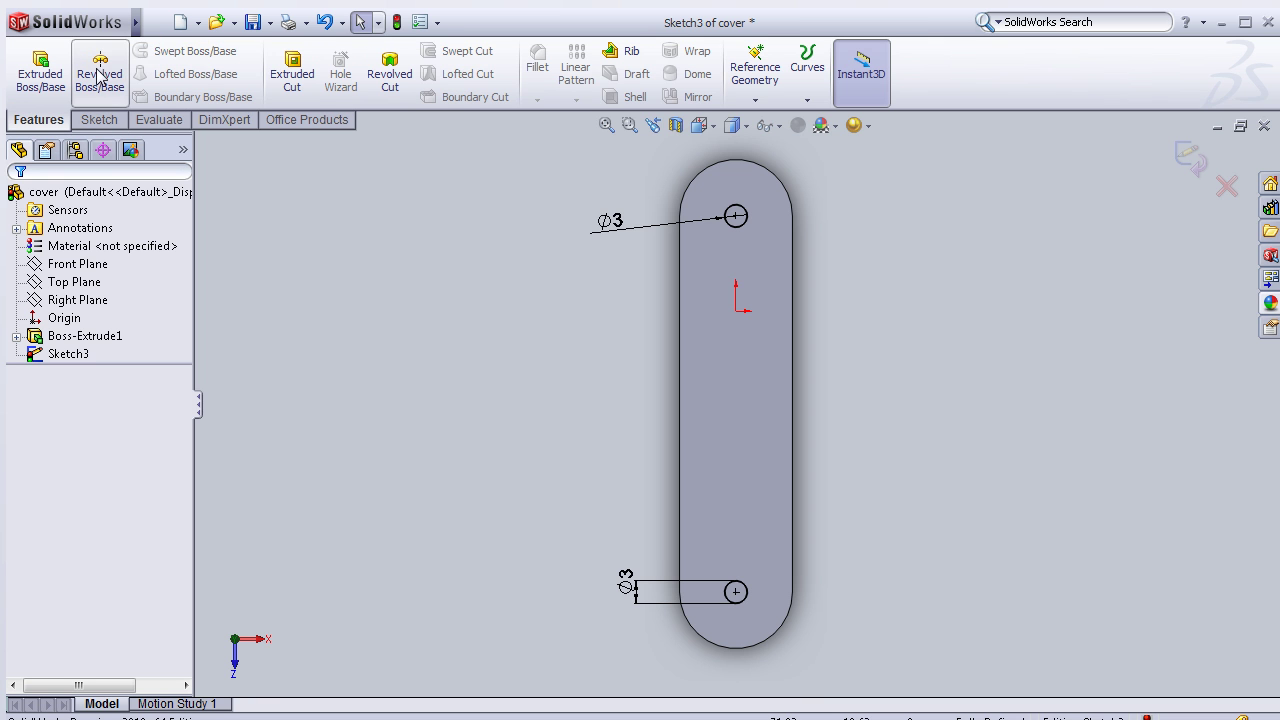
click(285, 80)
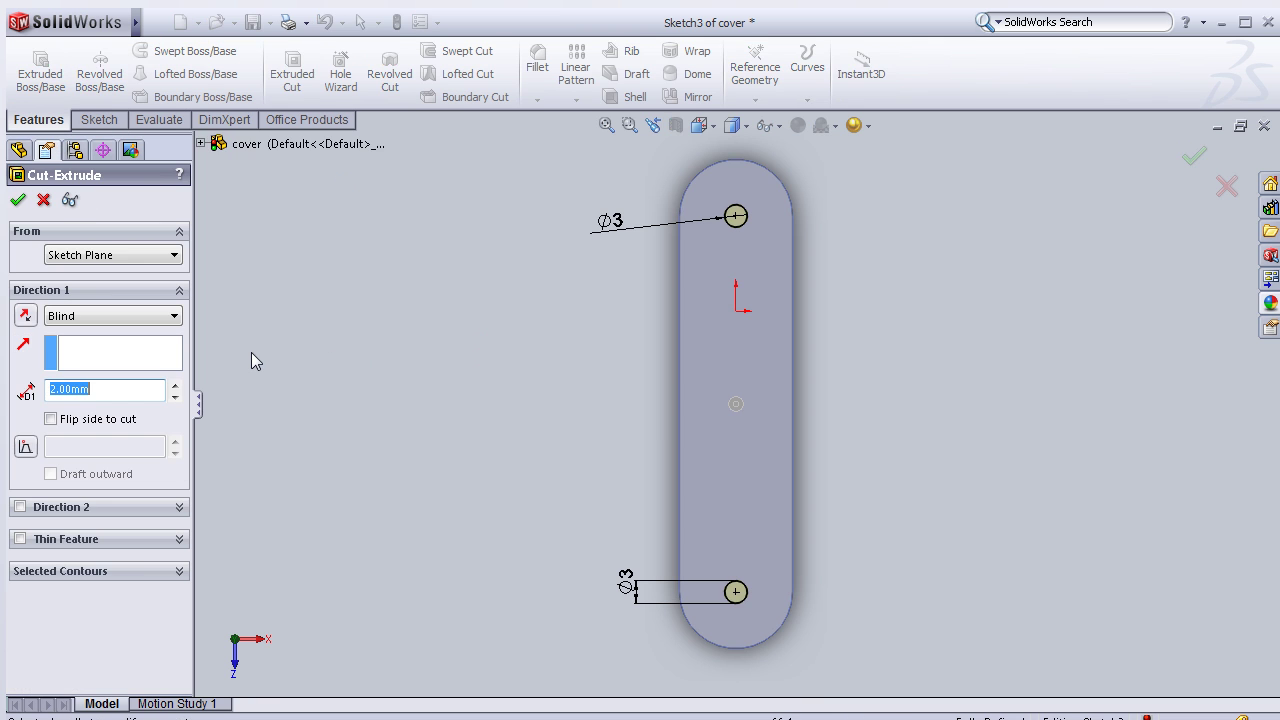
text(1)
key(Return)
middle_drag(401, 393, 490, 487)
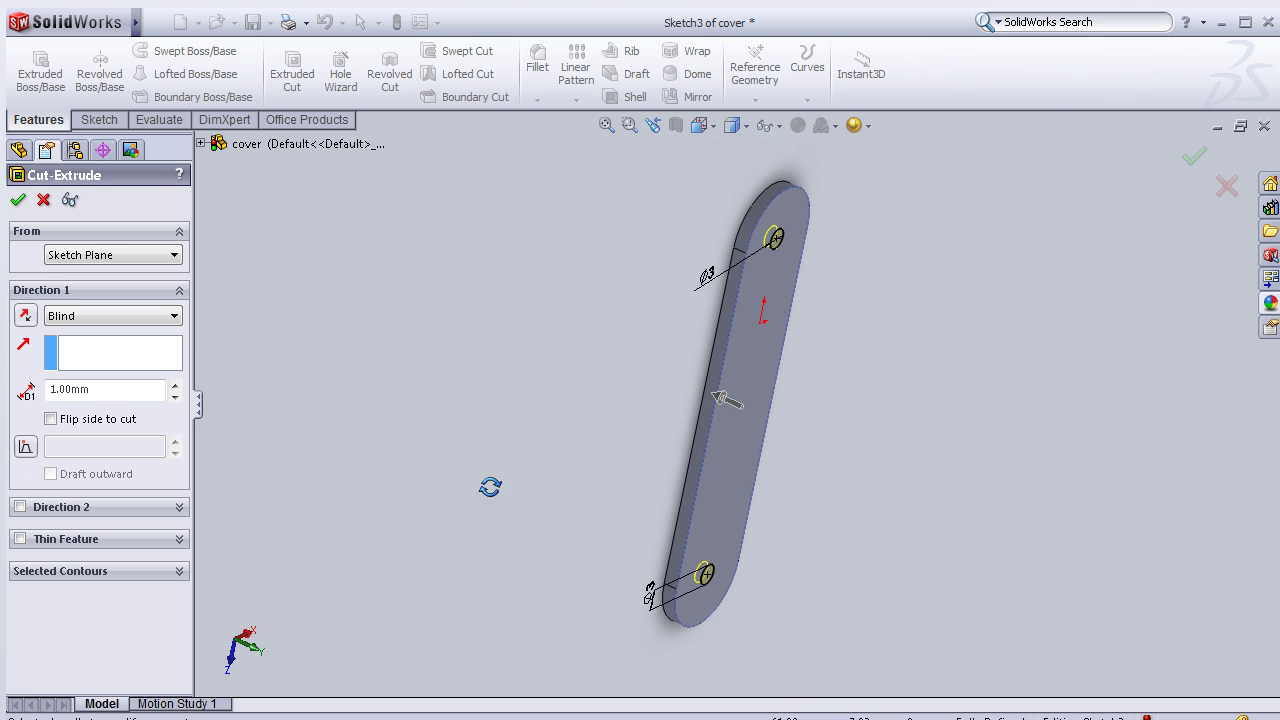
key(Return)
middle_drag(279, 250, 485, 334)
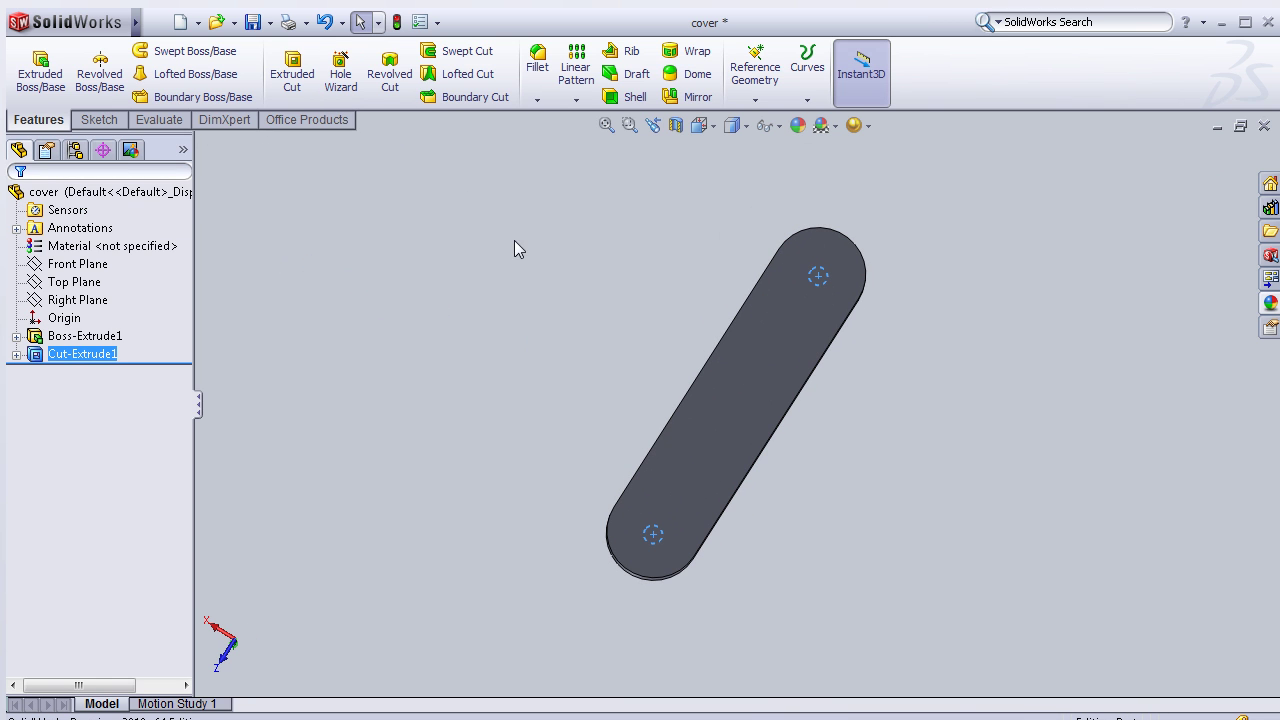
Step: Fillet the edges of the slot's top face with a 0.75 mm radius
click(537, 62)
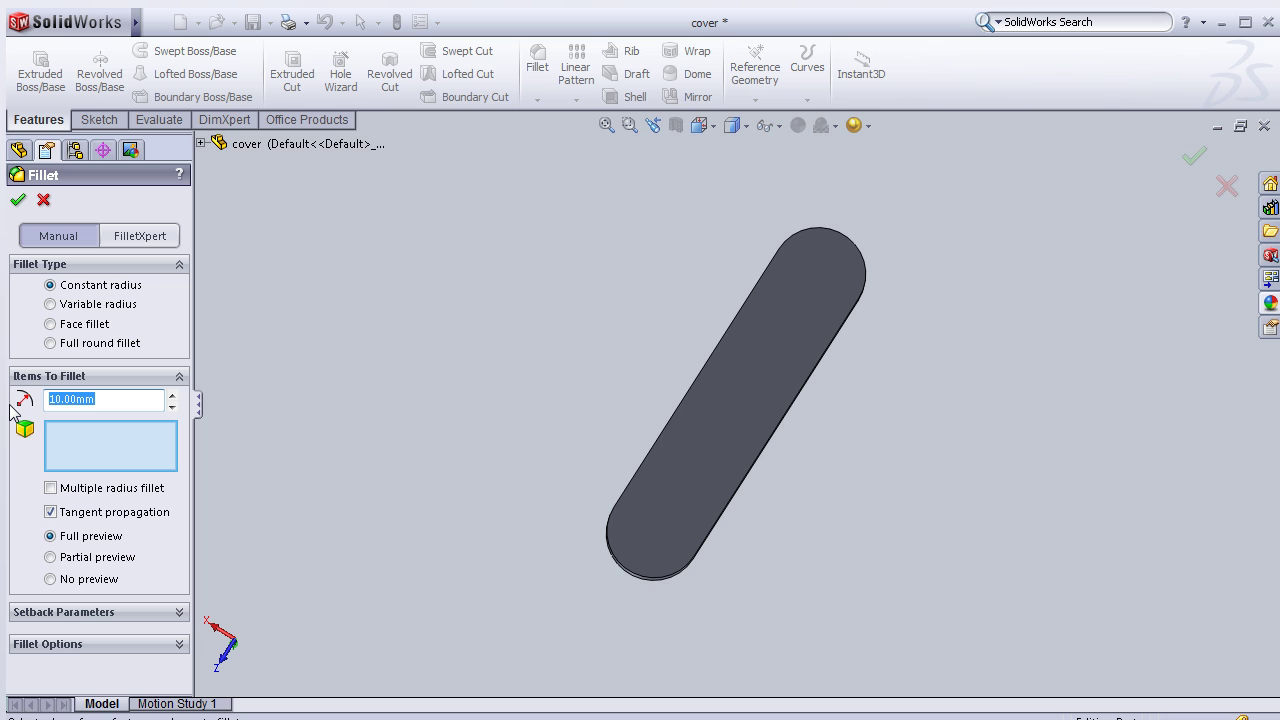
text(0)
click(735, 398)
click(18, 200)
mouse_move(406, 334)
middle_down()
mouse_move(340, 343)
mouse_move(255, 395)
mouse_move(297, 546)
mouse_move(577, 351)
mouse_move(620, 371)
mouse_move(571, 385)
mouse_move(491, 377)
mouse_move(449, 402)
middle_up()
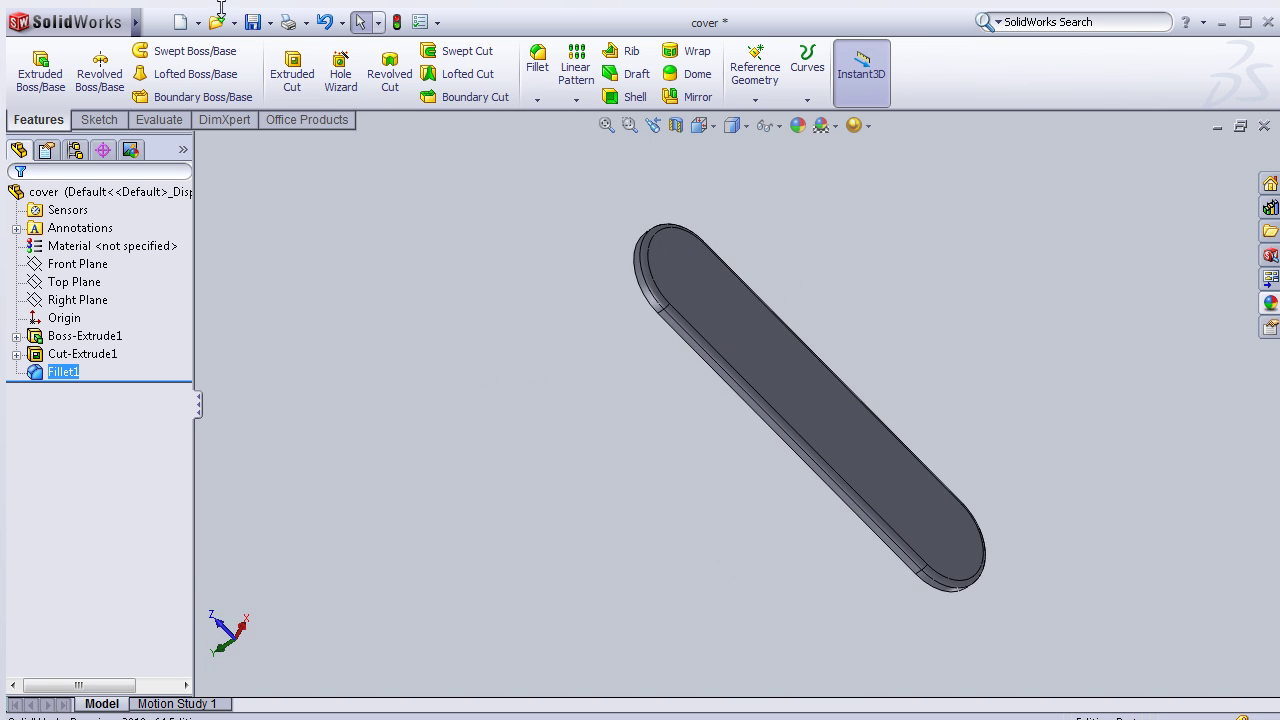
Step: Save the cover part and create a new blank part
click(252, 22)
click(180, 22)
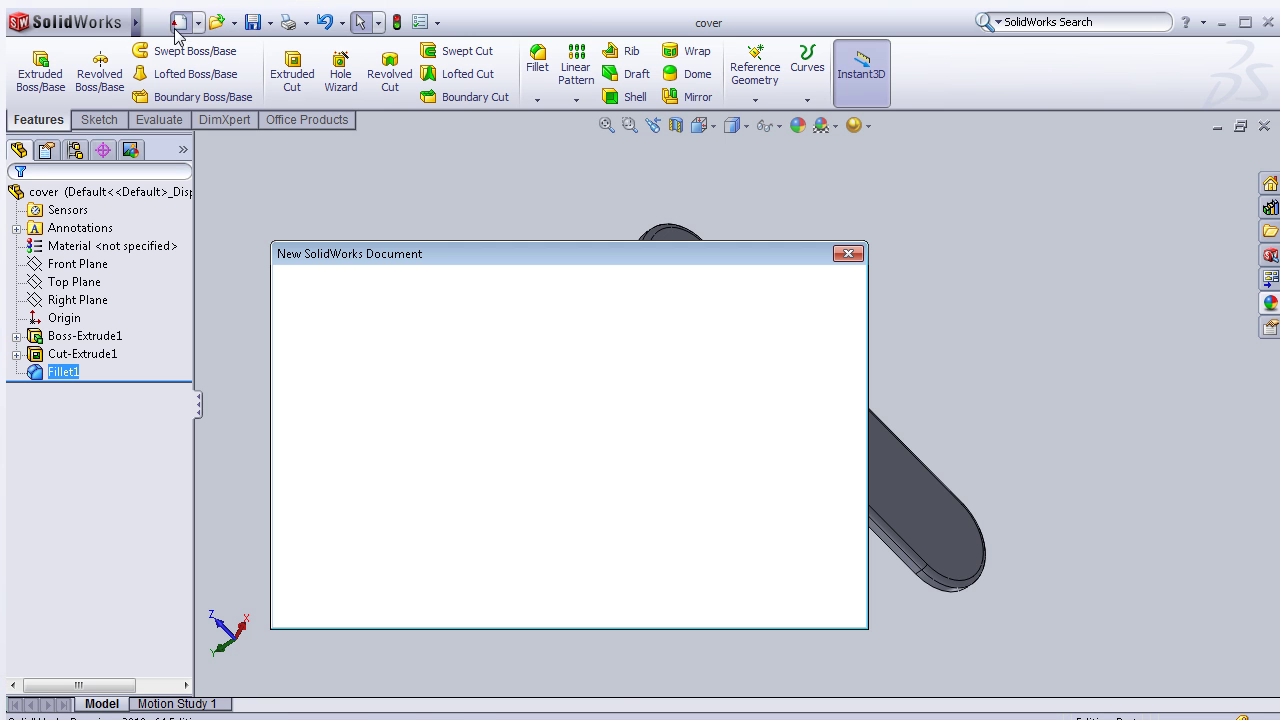
click(634, 605)
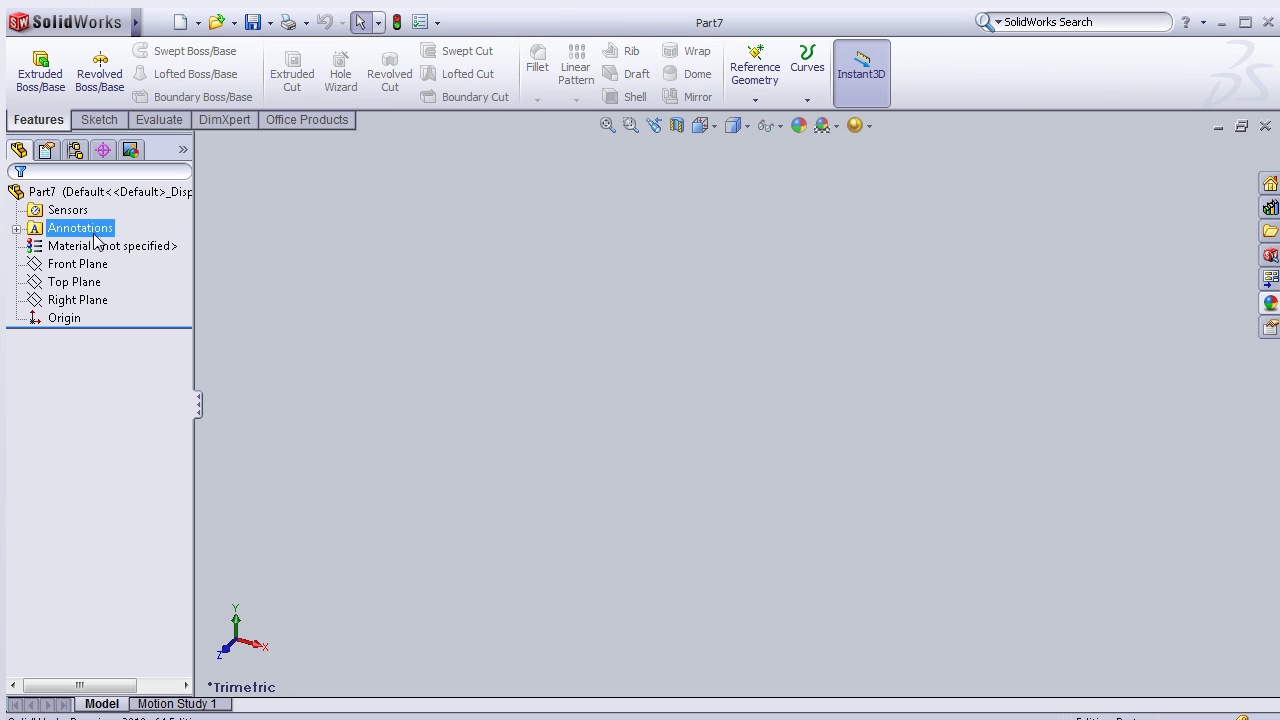
Step: Sketch a vertical slot on the Top Plane with its centre coincident to the origin
click(73, 283)
click(134, 260)
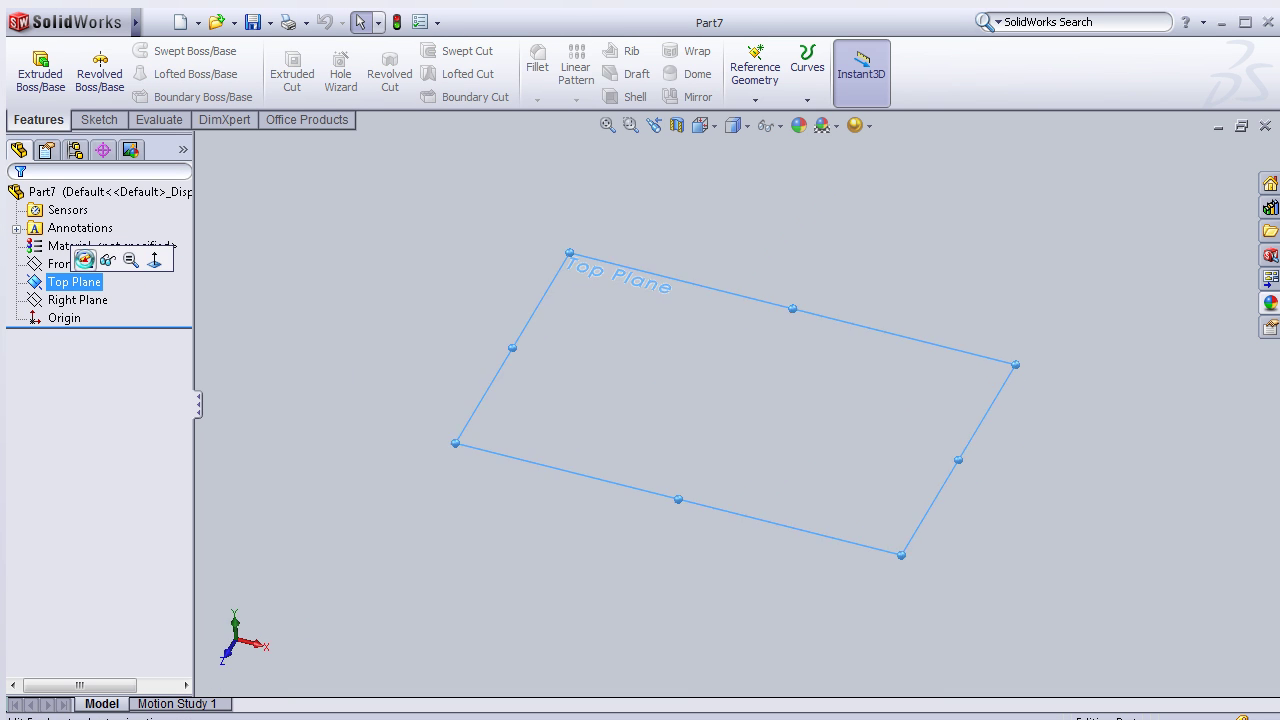
click(125, 96)
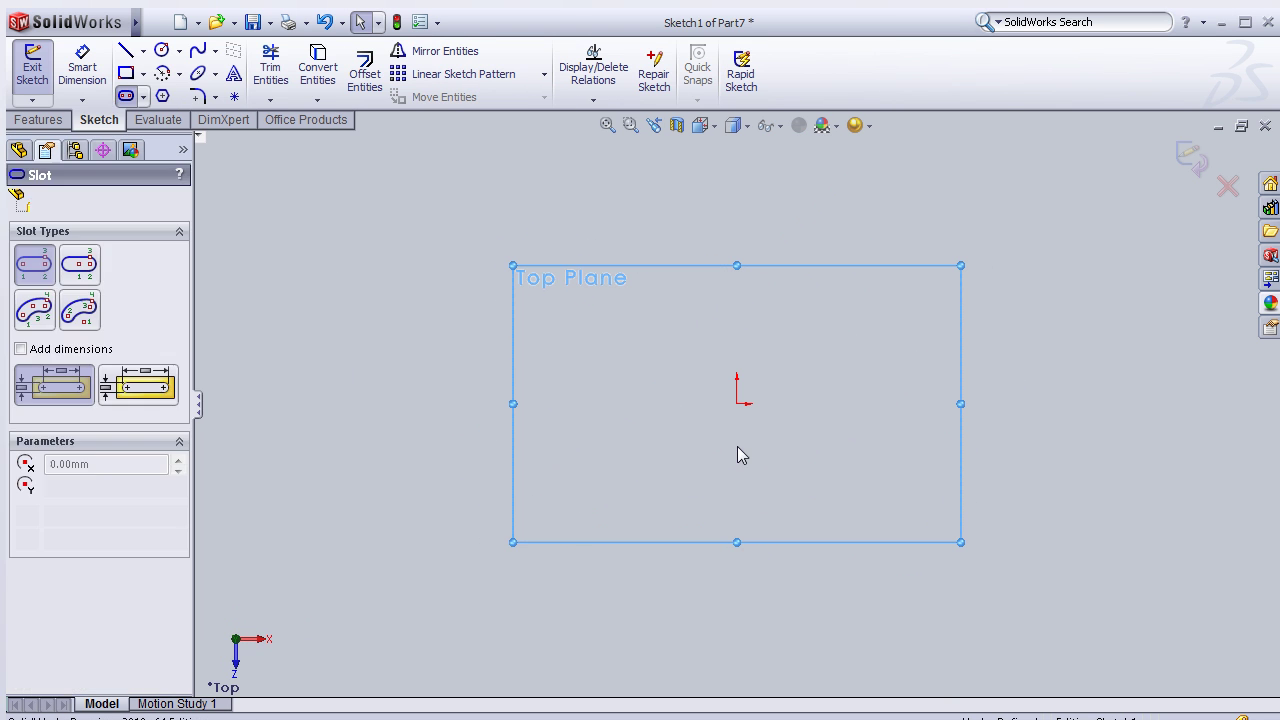
click(743, 496)
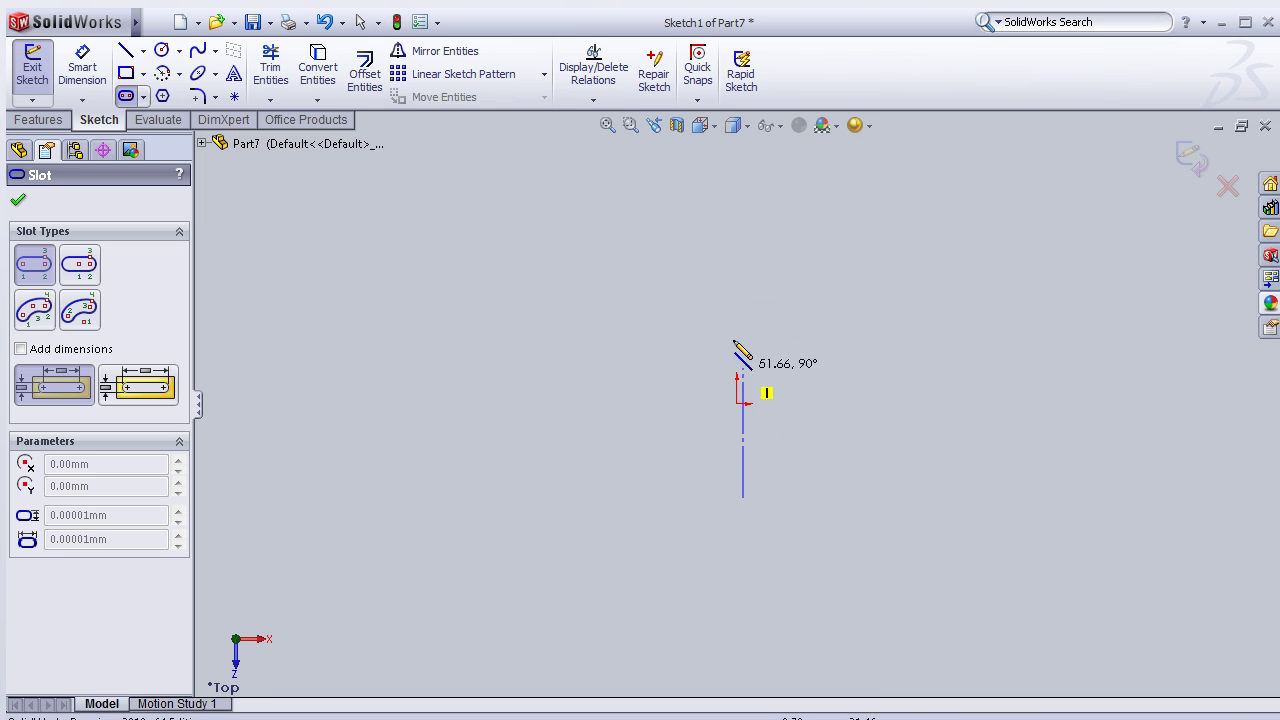
click(743, 232)
click(685, 310)
key(Escape)
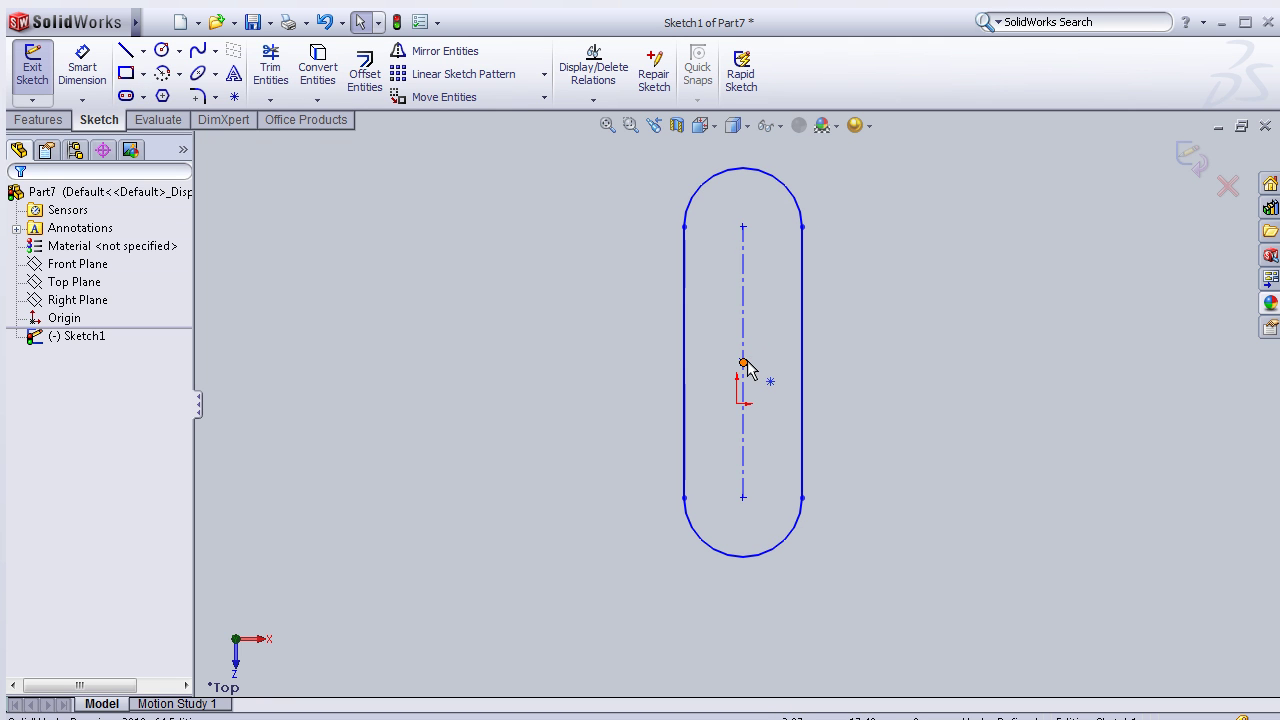
click(743, 363)
ctrl+click(738, 403)
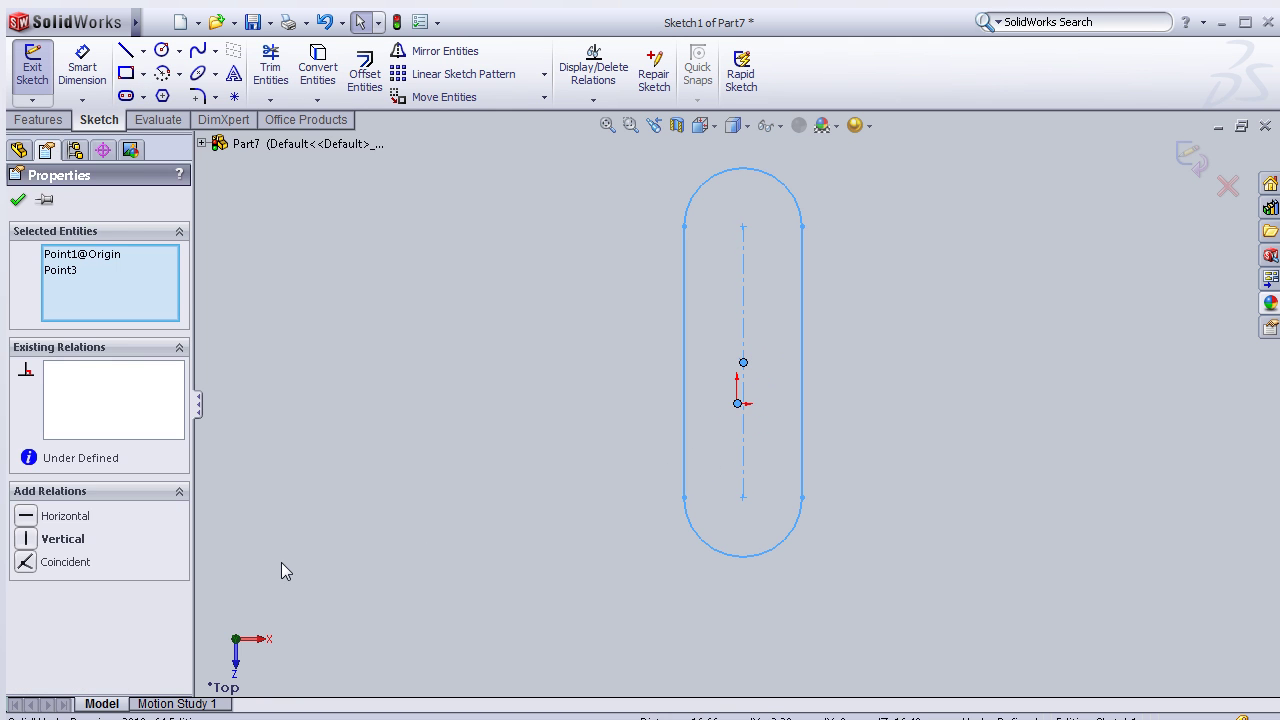
click(65, 562)
Step: Dimension the slot's end radius to 7.5 mm and its length to 50 mm
click(82, 70)
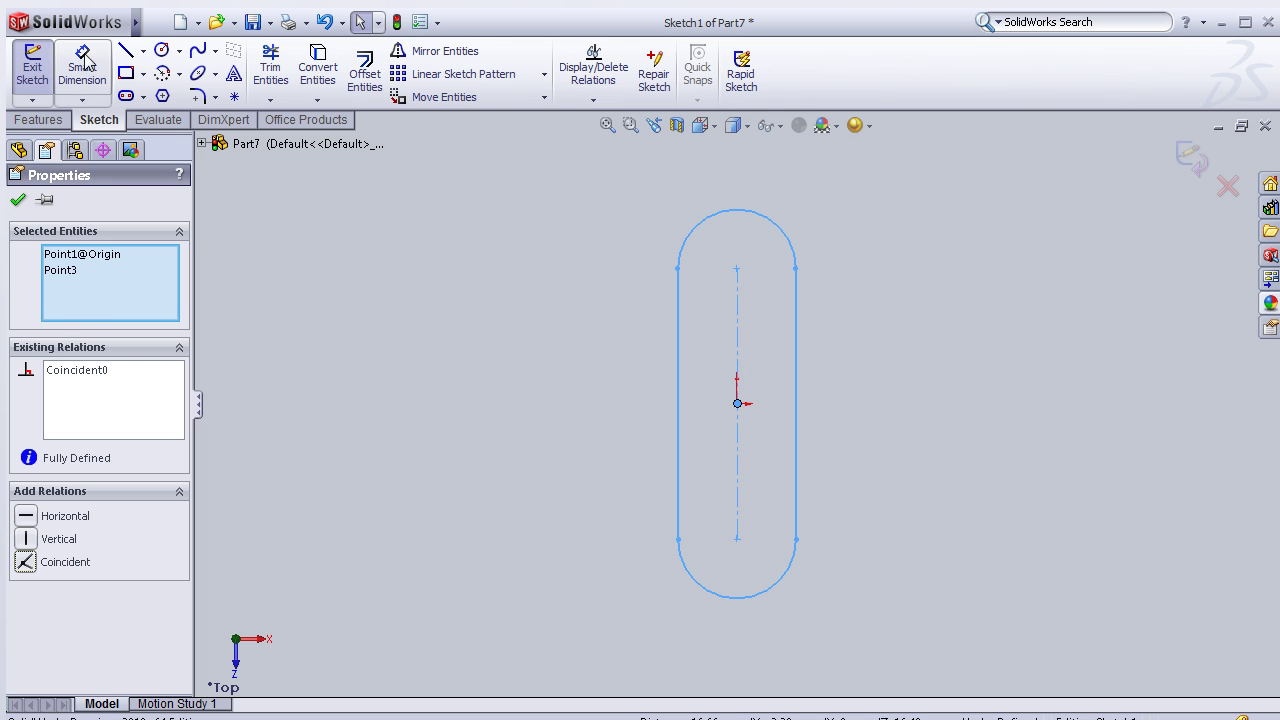
click(723, 208)
click(737, 200)
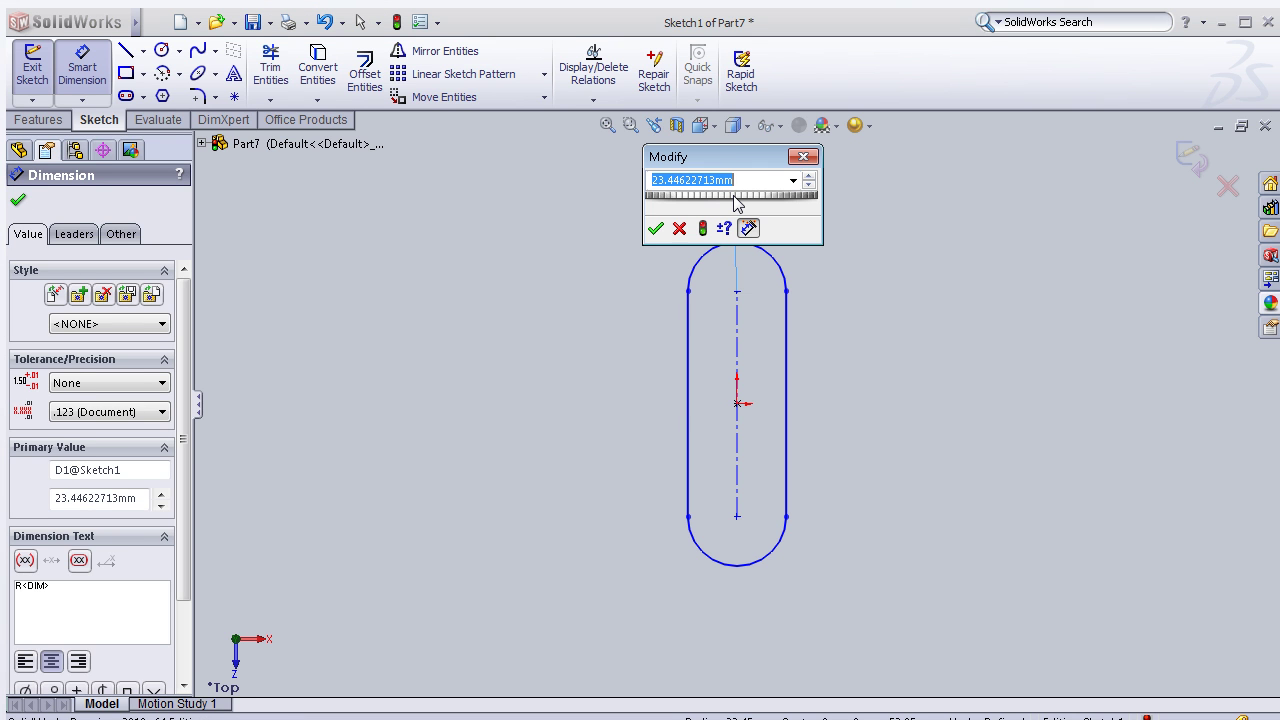
text(7)
key(Return)
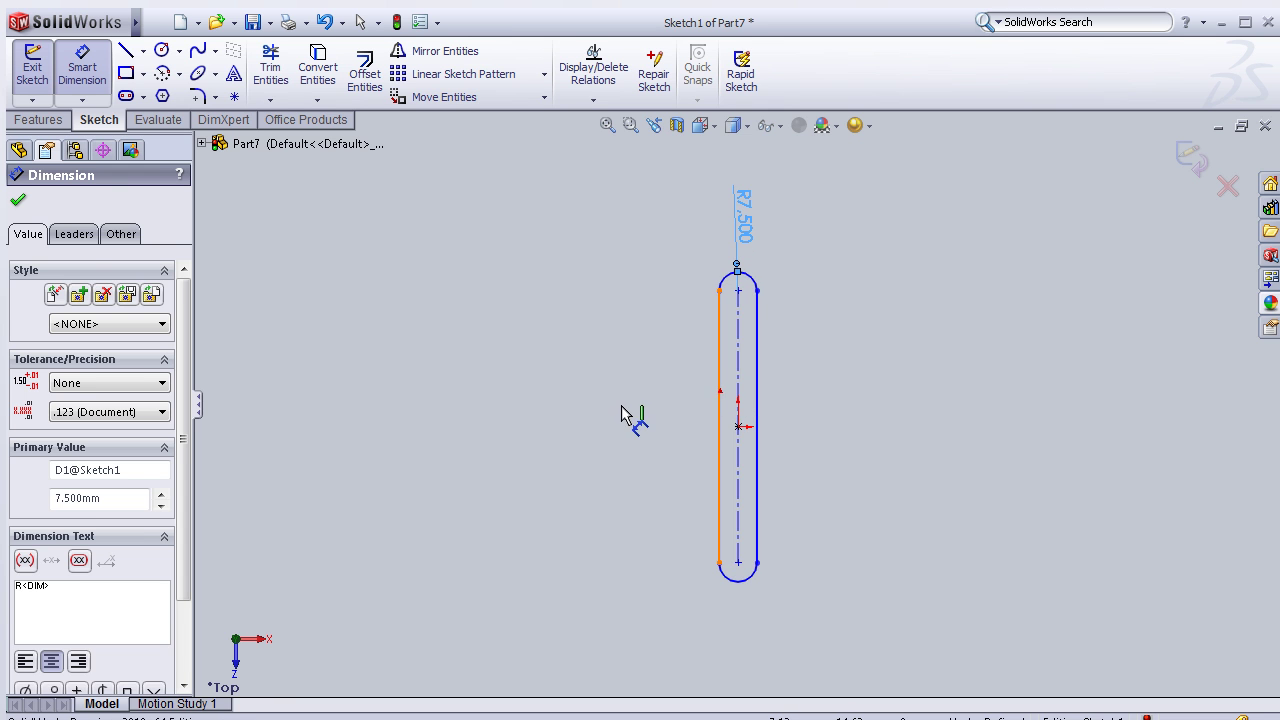
click(719, 414)
click(617, 424)
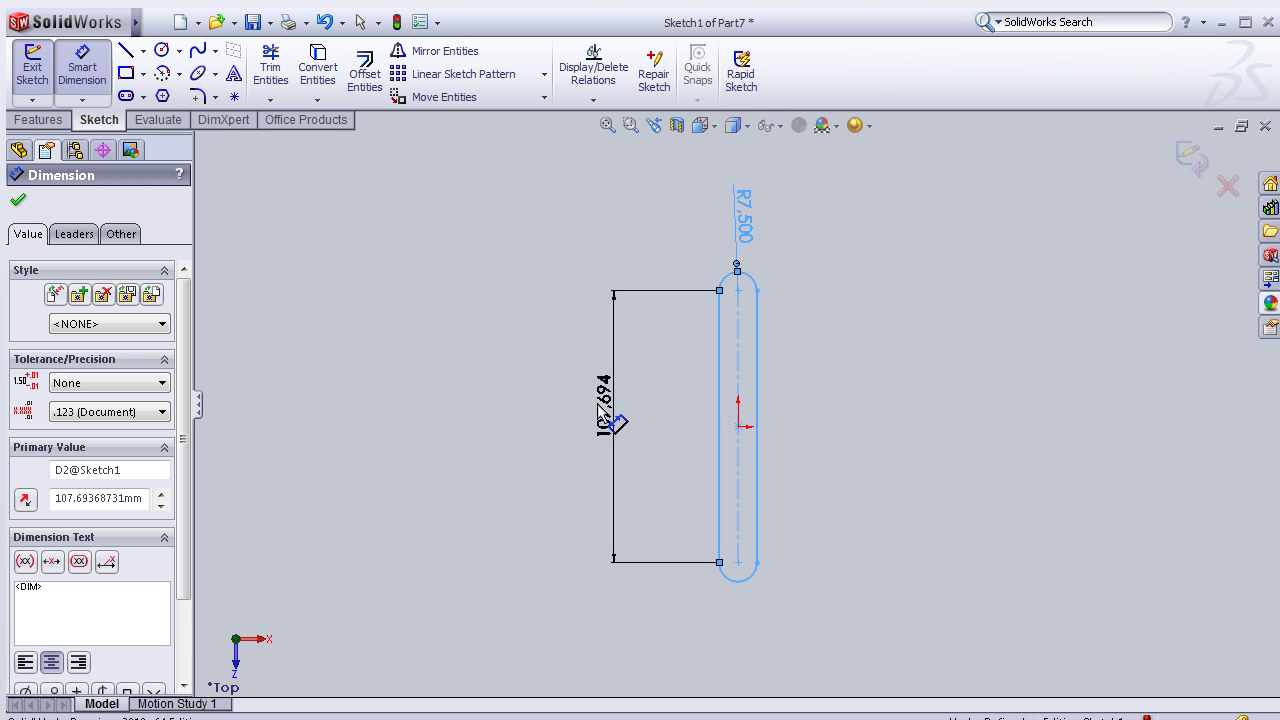
text(50)
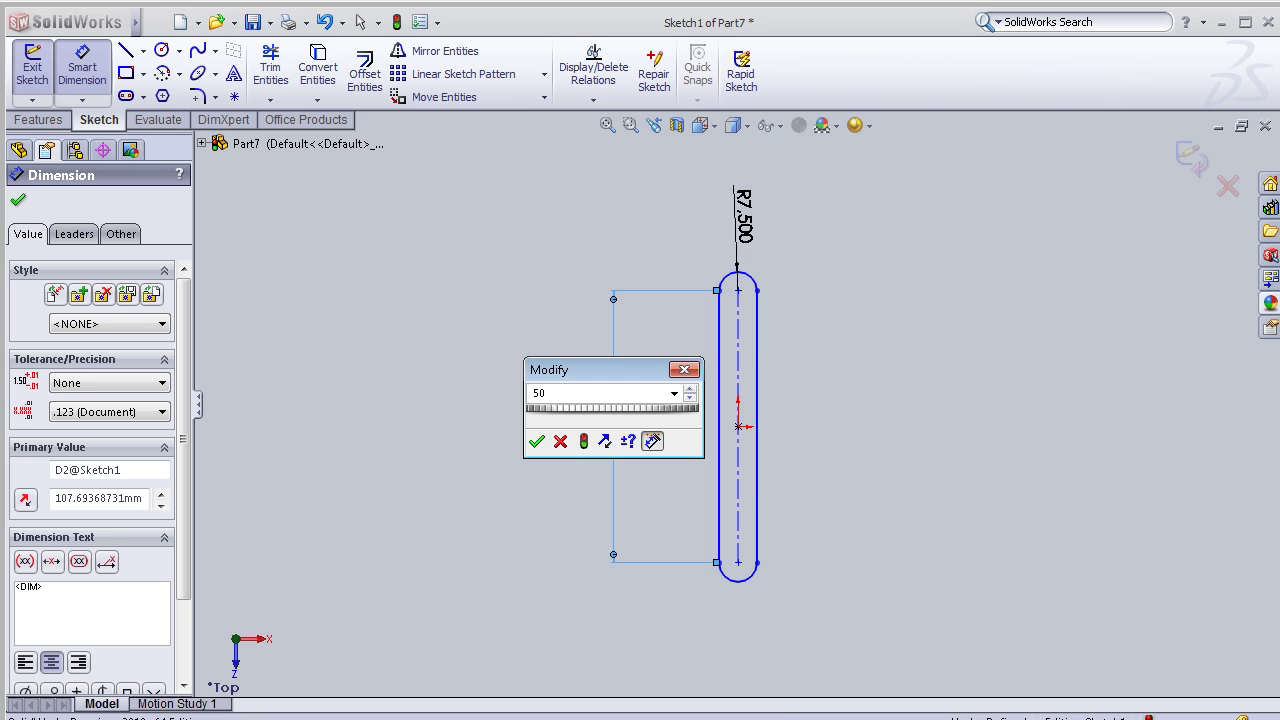
key(Return)
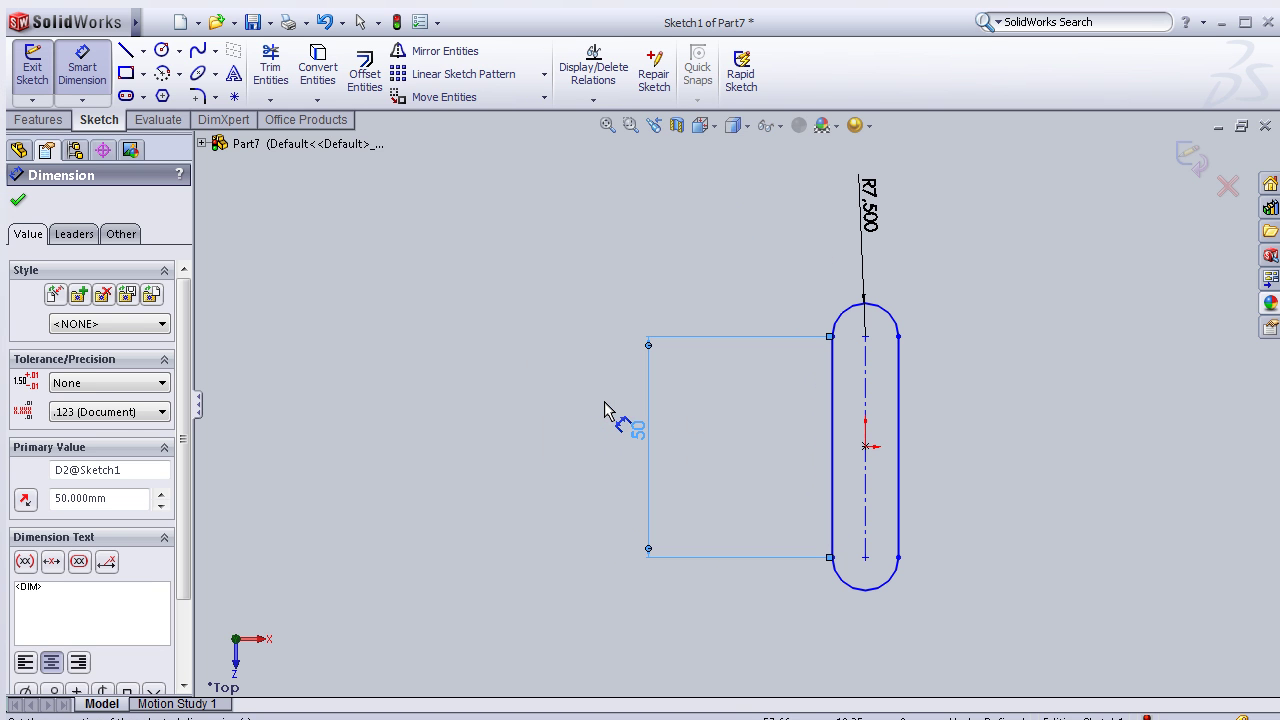
click(20, 200)
scroll(1013, 482, down, 4)
scroll(786, 475, up, 2)
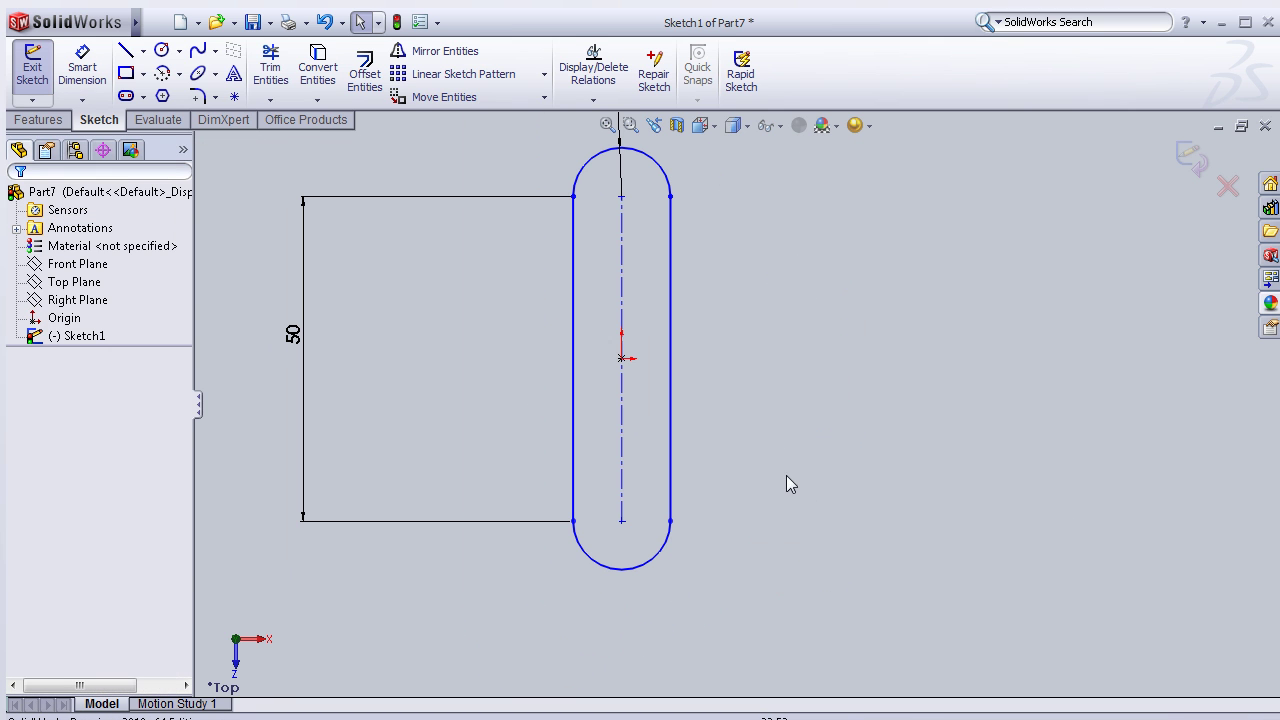
Step: Add a Fix relation to the slot so the sketch is fully defined
click(622, 320)
click(622, 359)
click(28, 424)
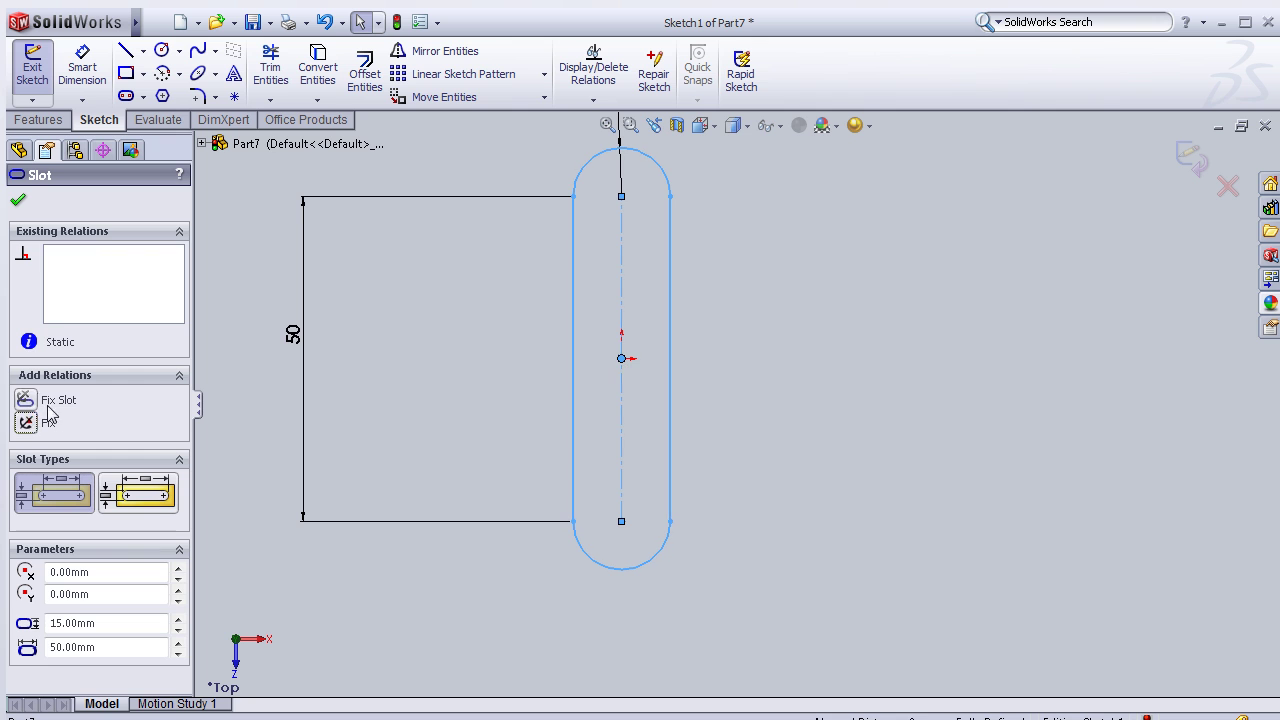
click(460, 358)
scroll(693, 398, up, 2)
scroll(701, 382, up, 1)
scroll(697, 375, up, 1)
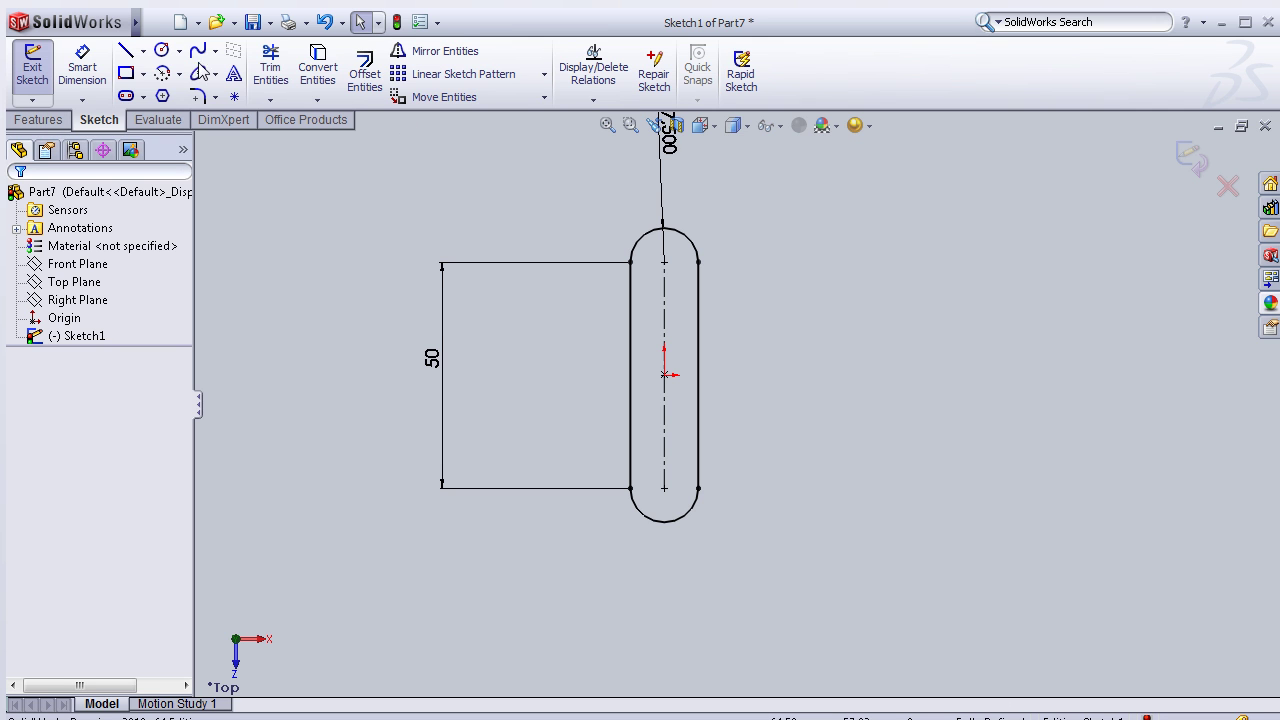
Step: Draw small circles centred on the top and bottom ends of the slot's centreline
click(161, 50)
scroll(594, 306, down, 2)
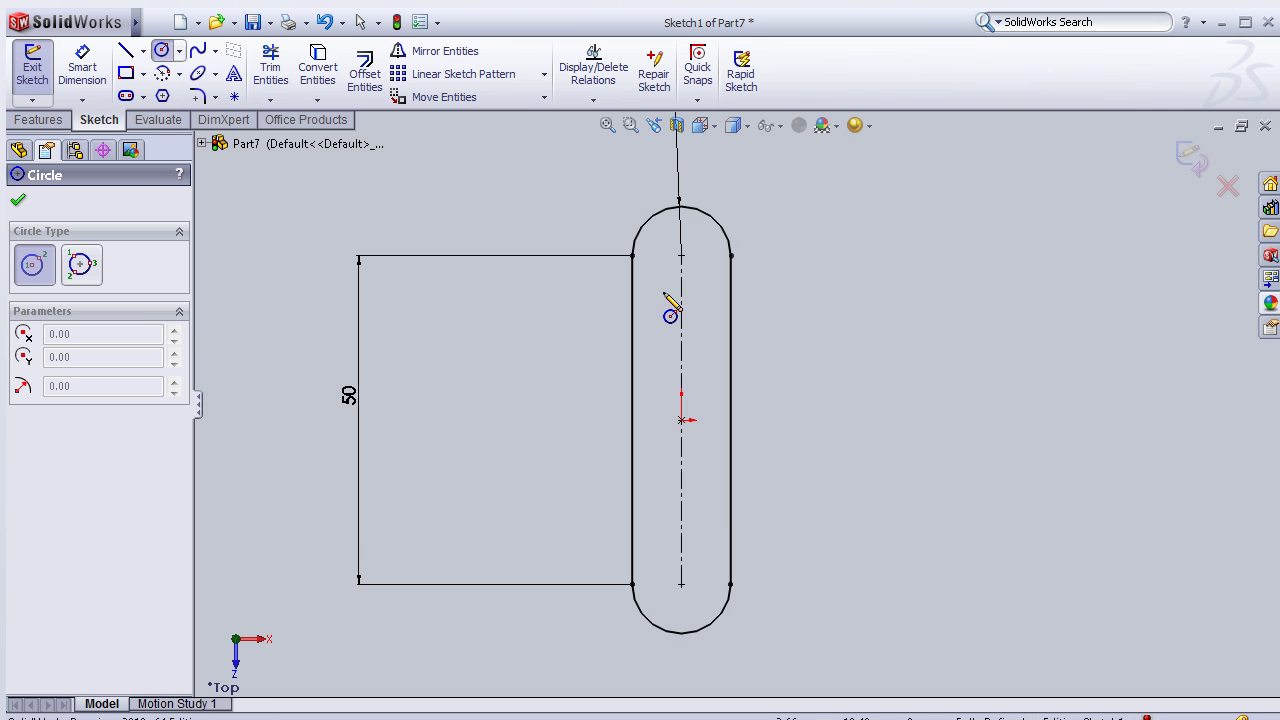
click(681, 255)
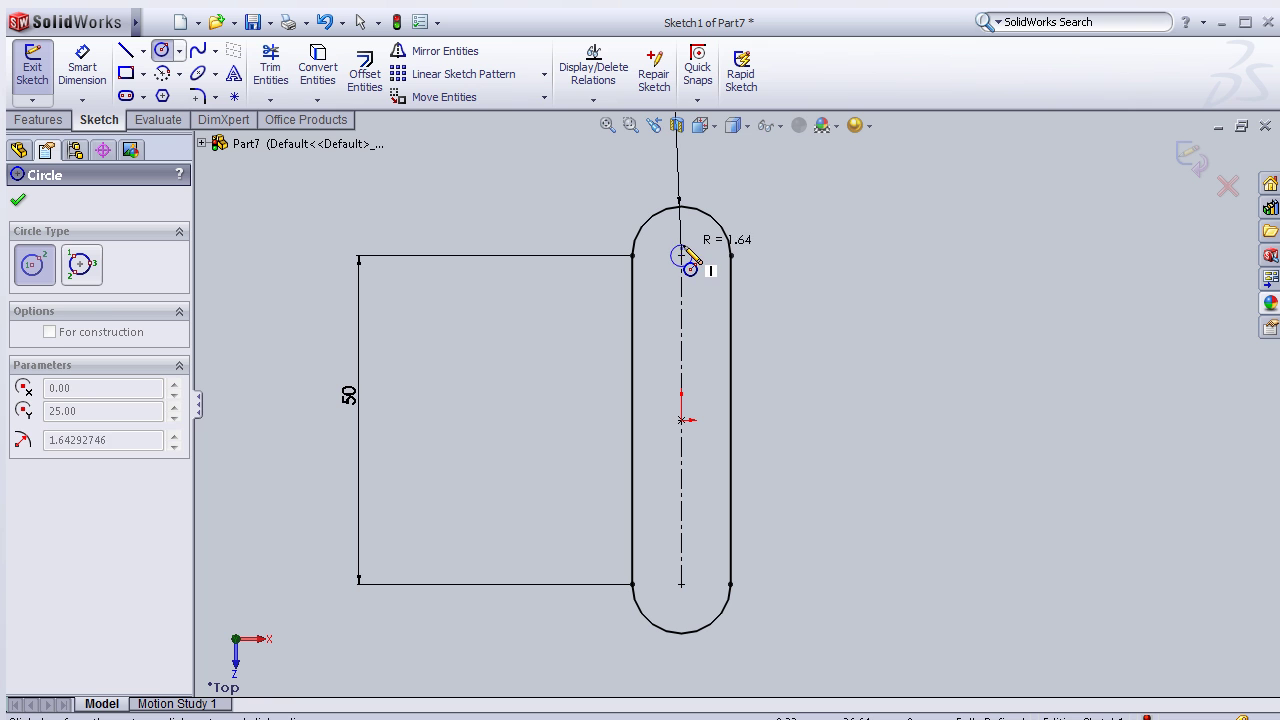
click(692, 268)
click(681, 585)
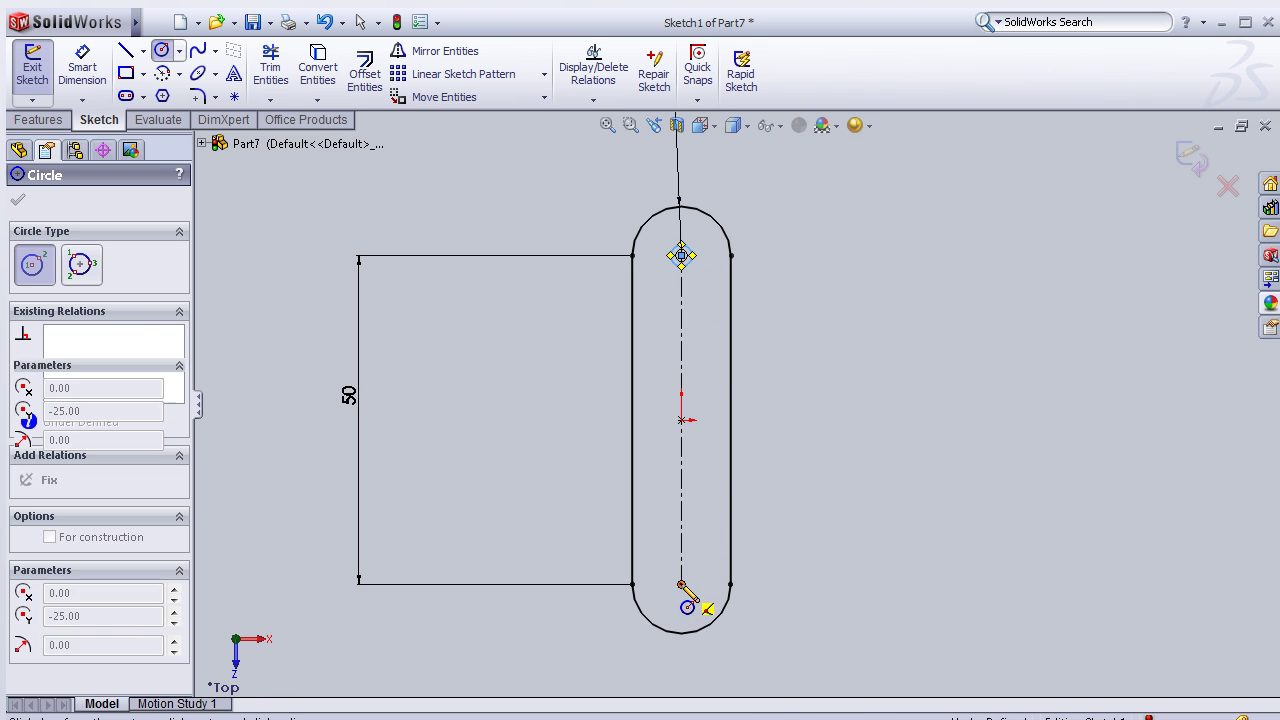
click(682, 570)
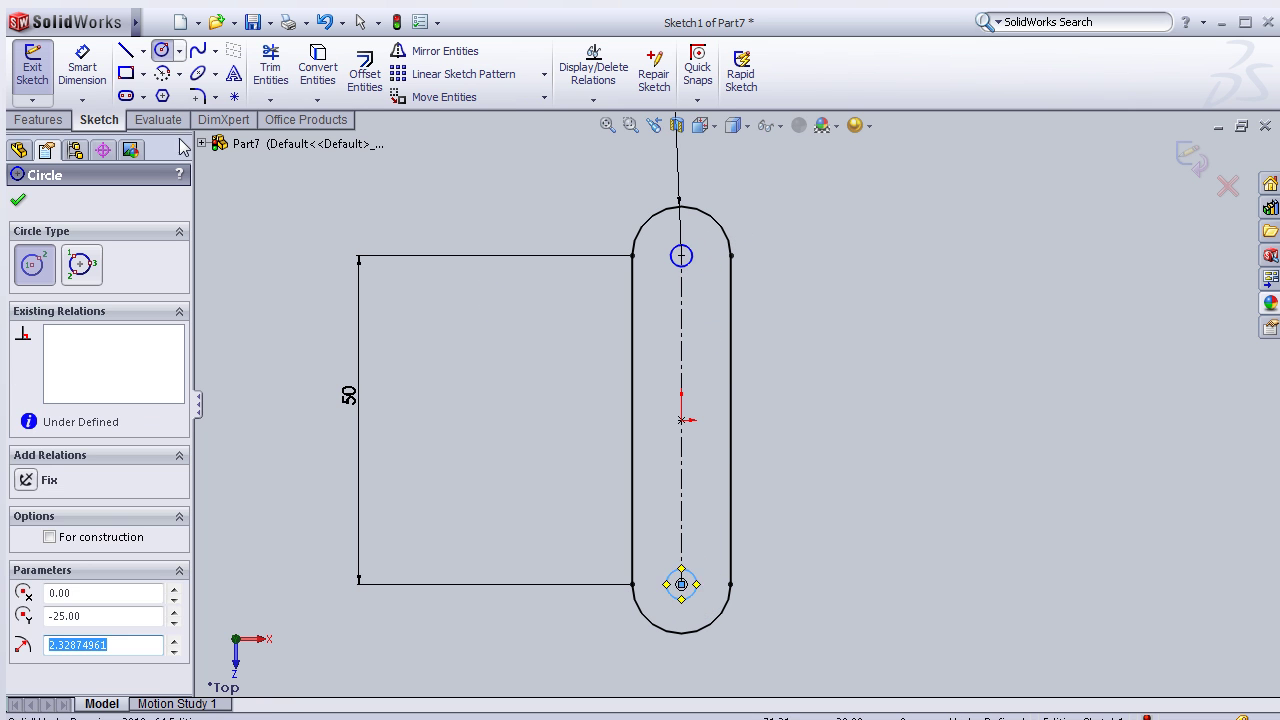
Step: Add a diameter dimension to the top circle, initially 1.5 mm
click(40, 120)
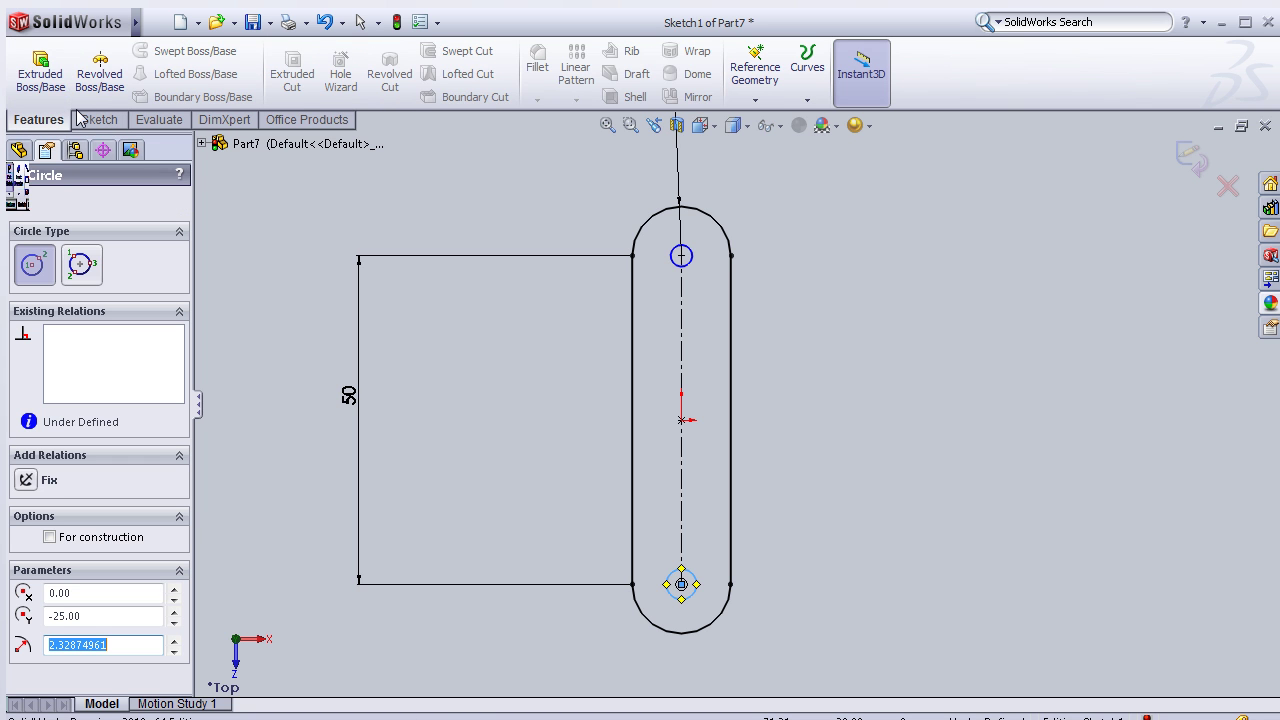
click(99, 120)
click(82, 70)
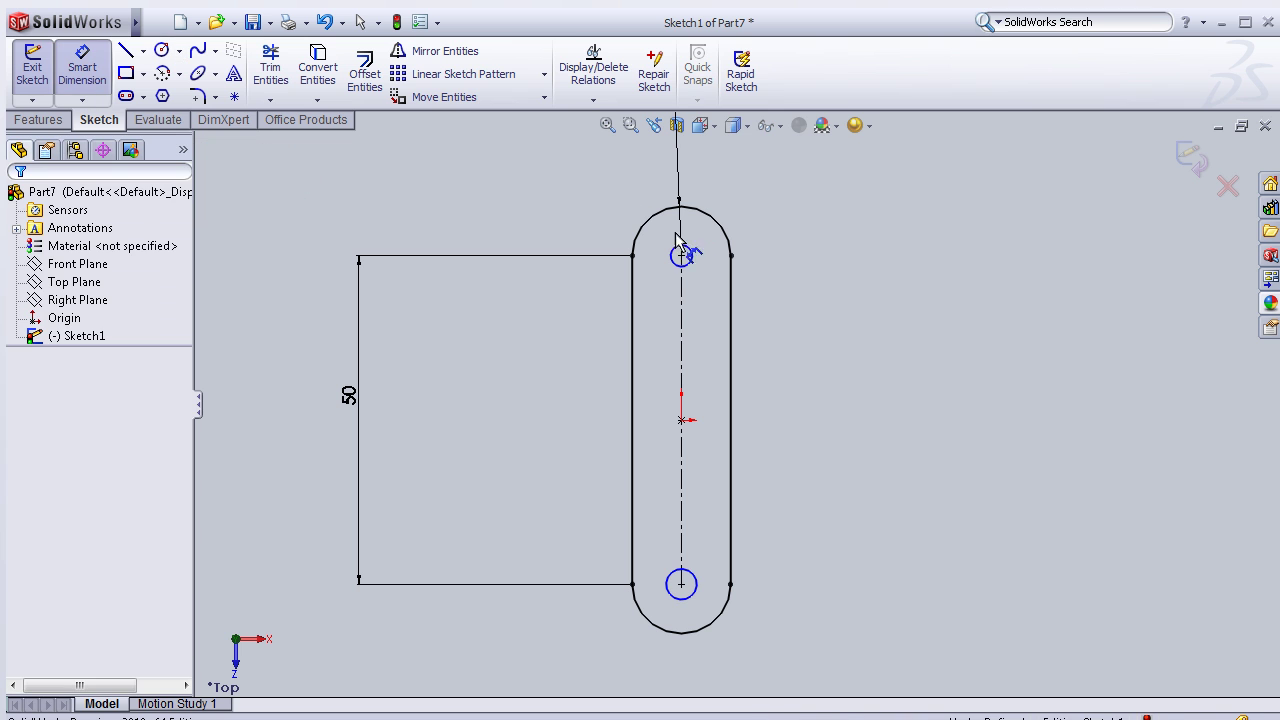
click(552, 219)
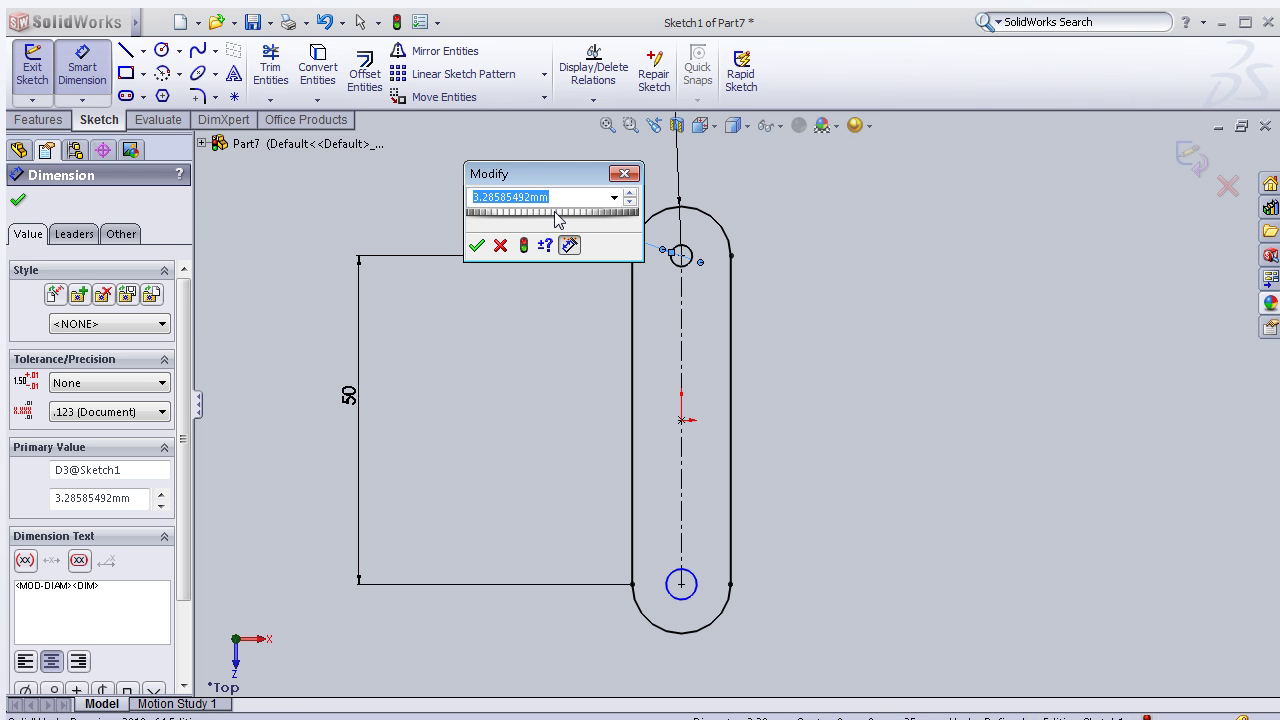
text(11)
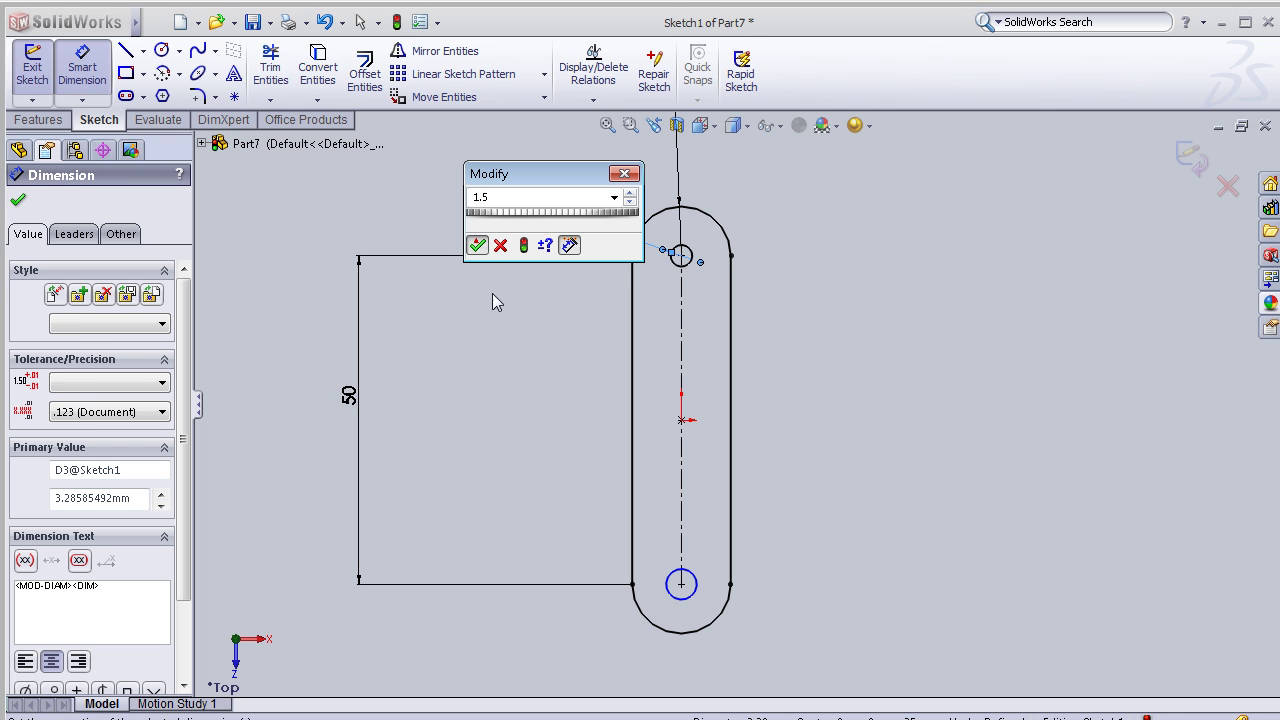
key(Return)
Step: Set the lower circle's diameter, then the upper circle's, to 2 mm
click(673, 600)
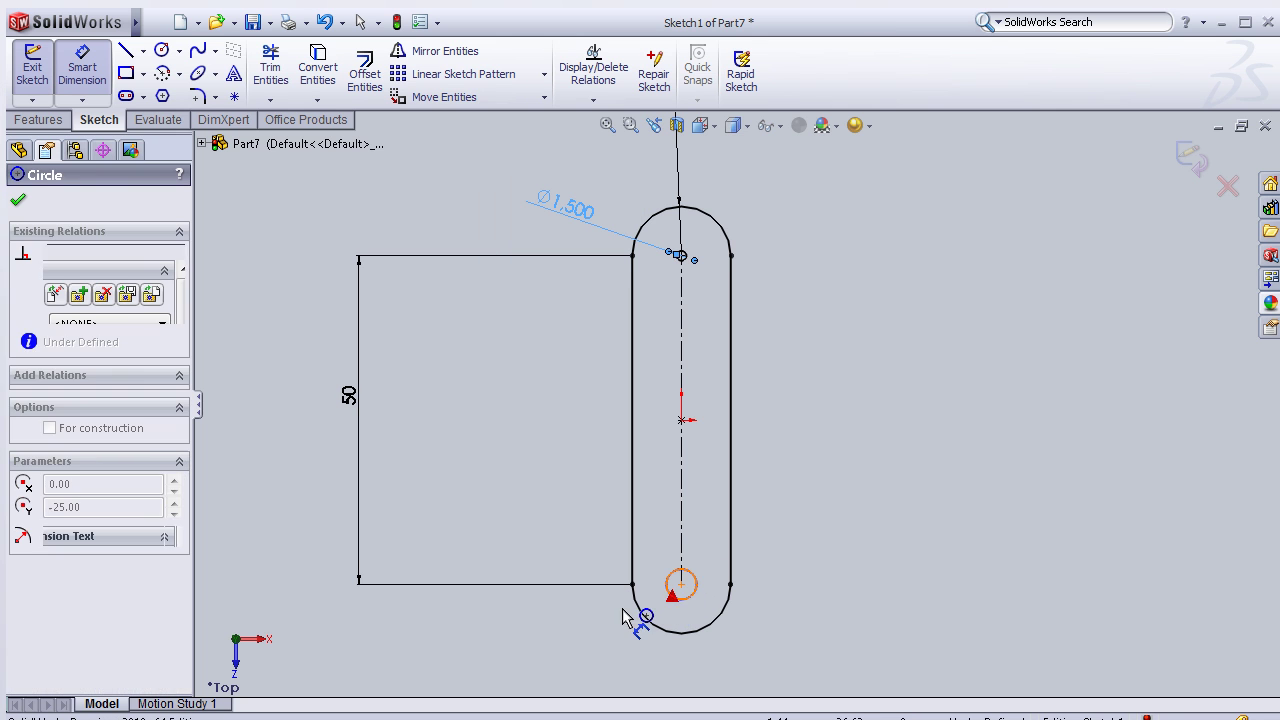
click(607, 618)
click(607, 620)
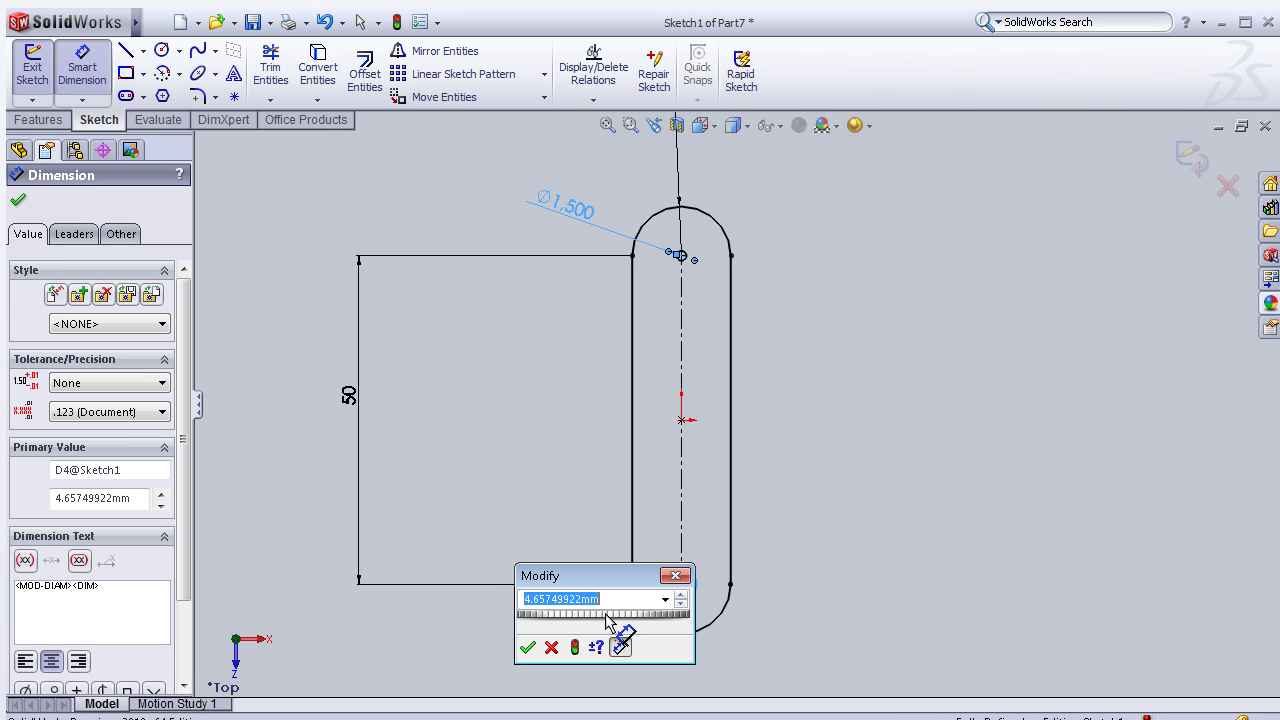
text(1.)
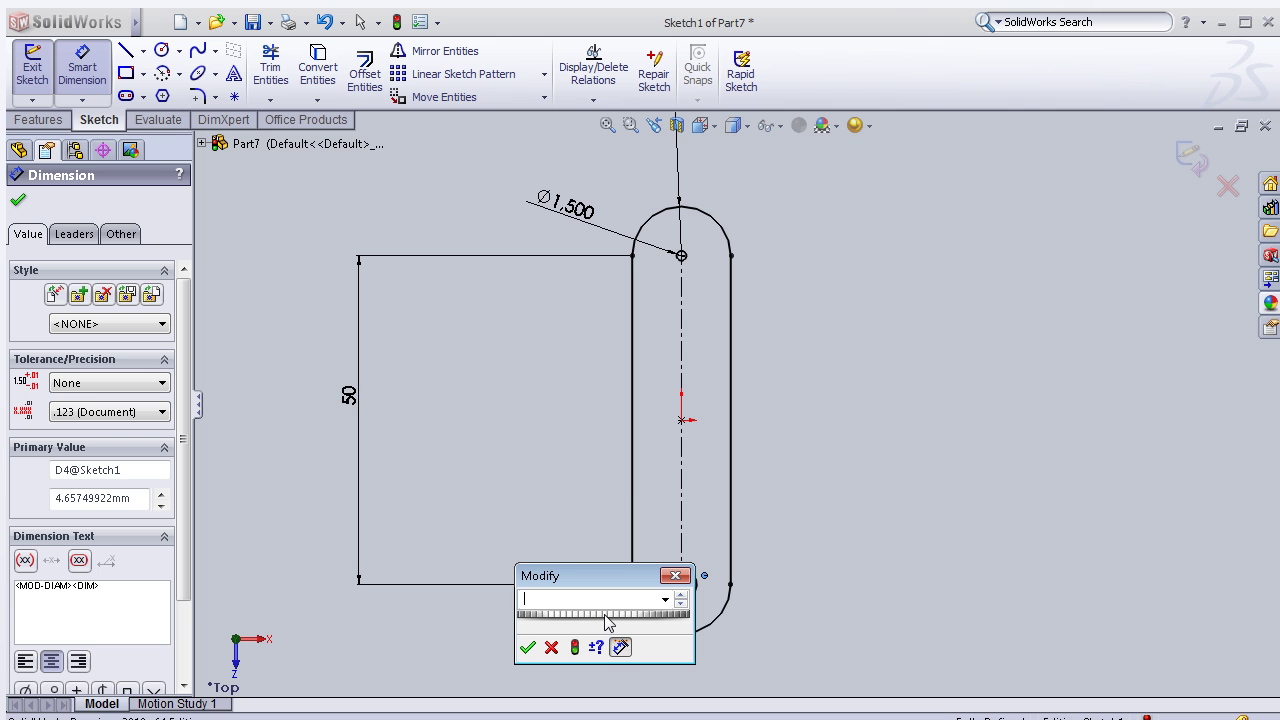
click(528, 647)
click(573, 210)
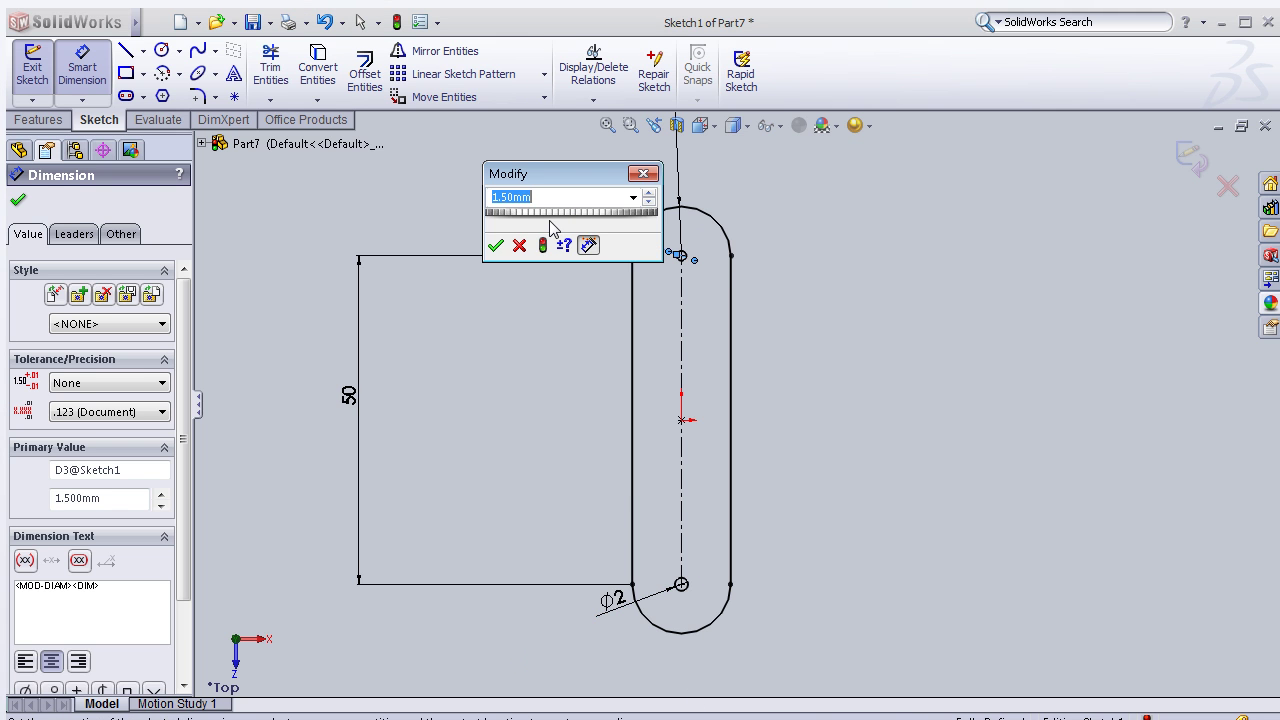
text(2)
click(495, 245)
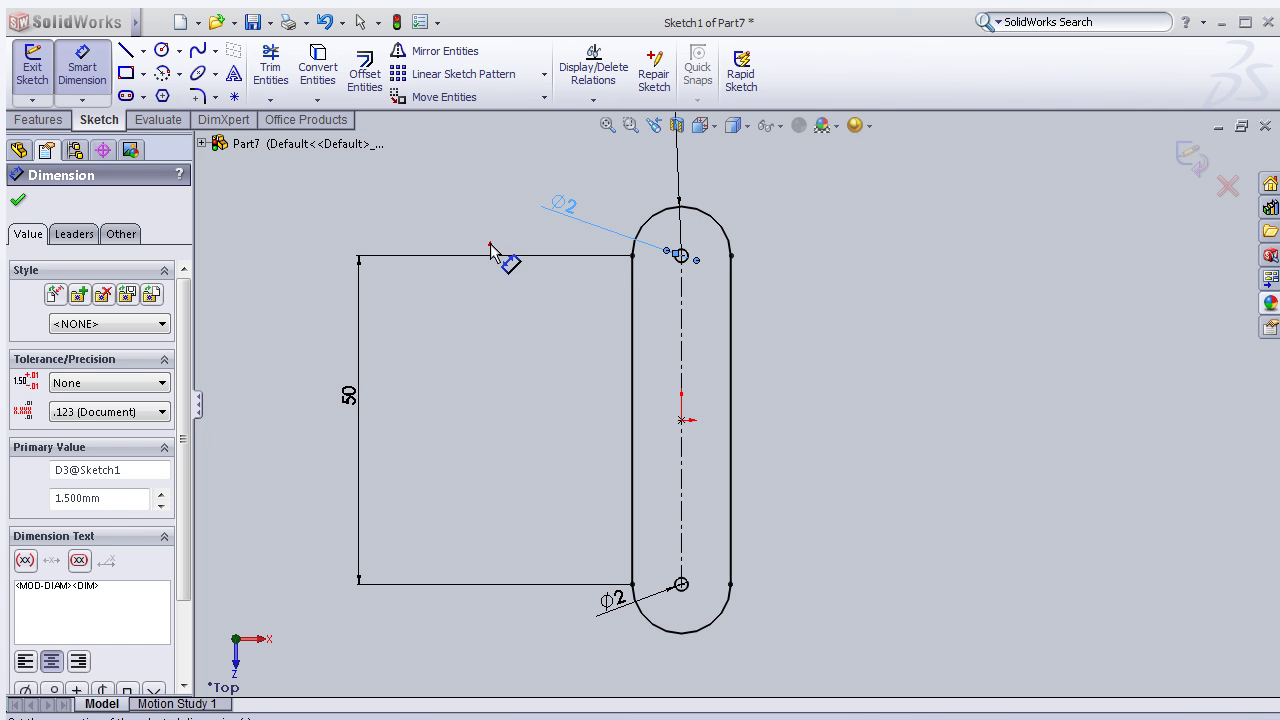
click(17, 200)
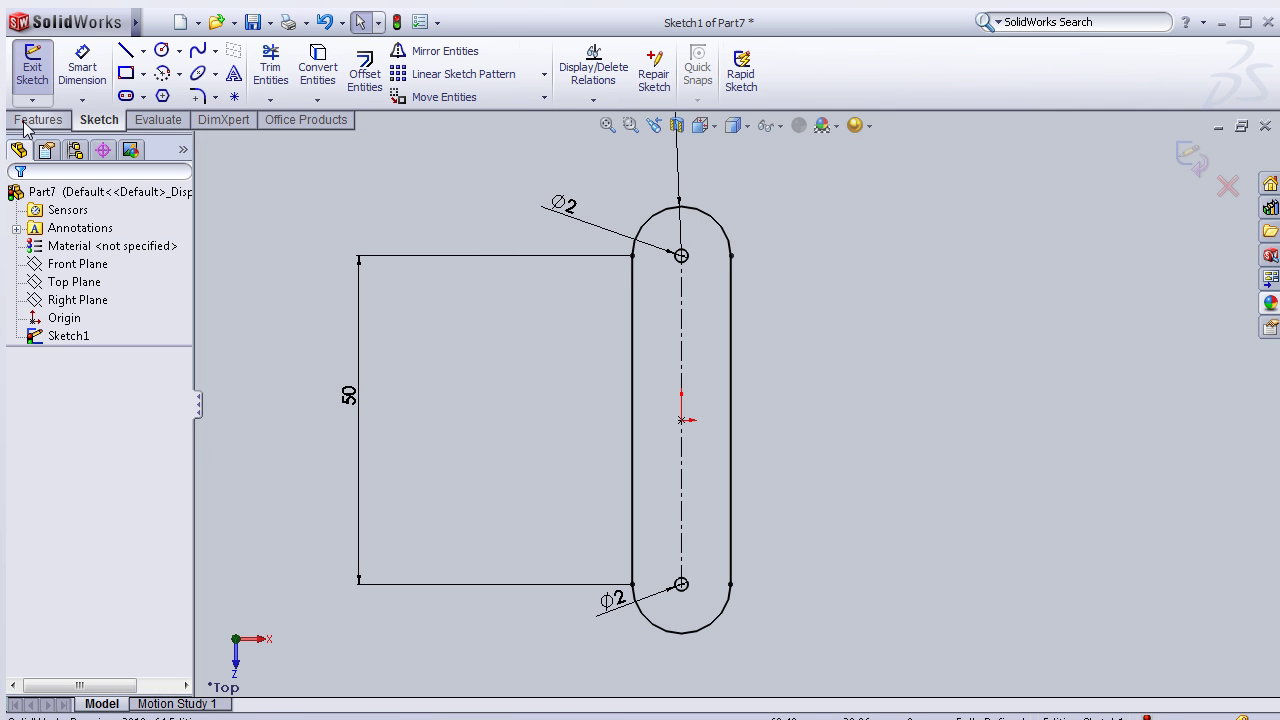
Step: Extrude the sketch 1 mm into a plate with two holes
click(30, 120)
click(40, 70)
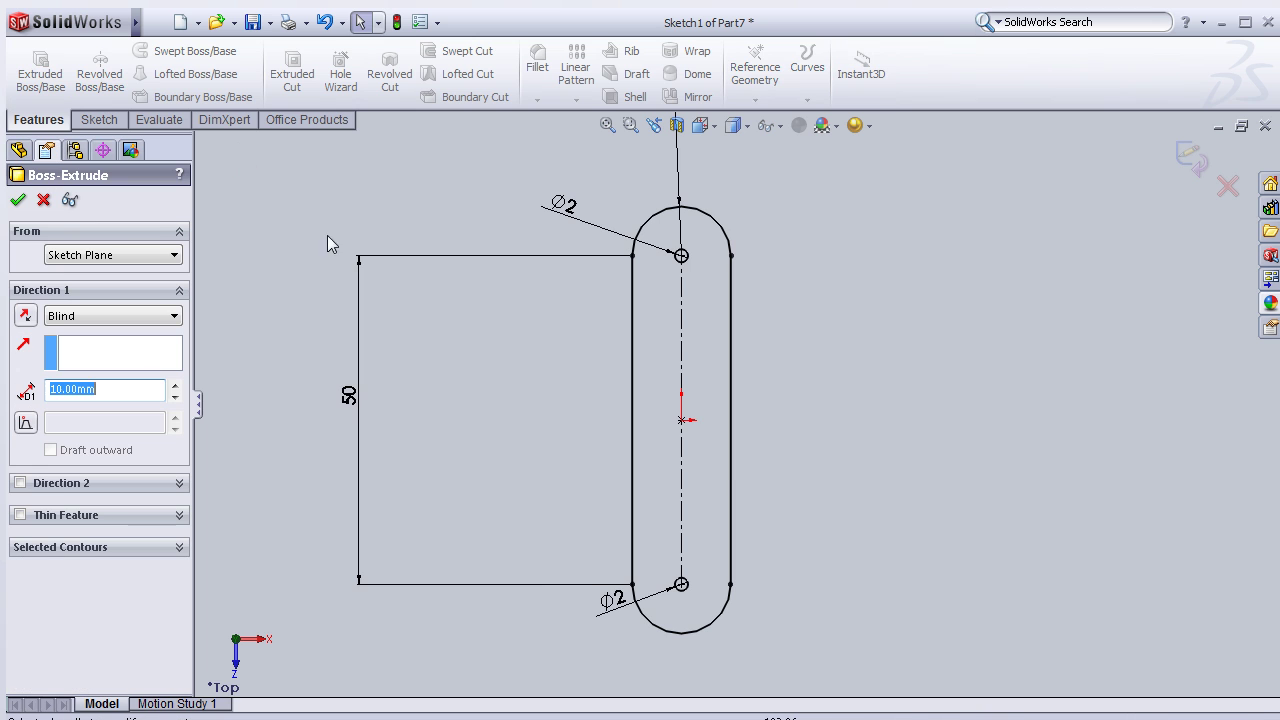
text(1)
key(Return)
mouse_move(805, 461)
middle_down()
mouse_move(737, 514)
mouse_move(831, 526)
mouse_move(820, 490)
mouse_move(866, 517)
mouse_move(835, 546)
middle_up()
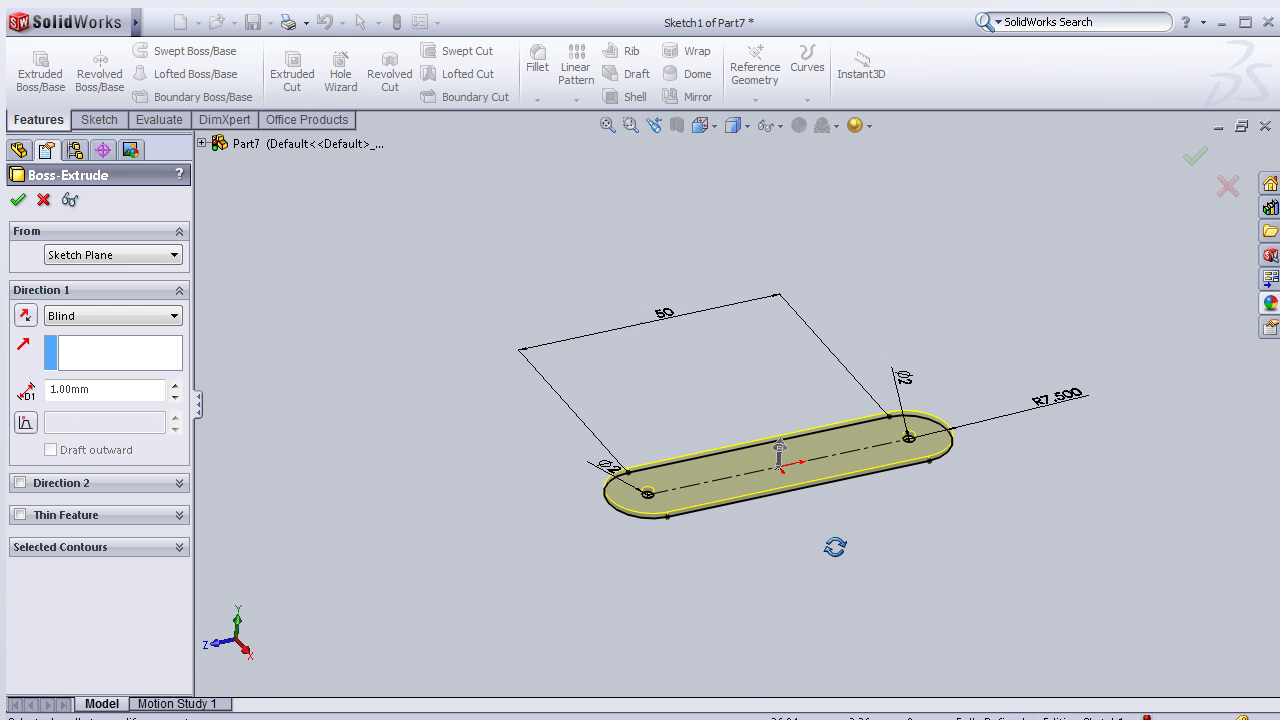
click(20, 200)
mouse_move(643, 418)
middle_down()
mouse_move(640, 354)
mouse_move(609, 371)
mouse_move(743, 414)
mouse_move(646, 400)
middle_up()
click(609, 371)
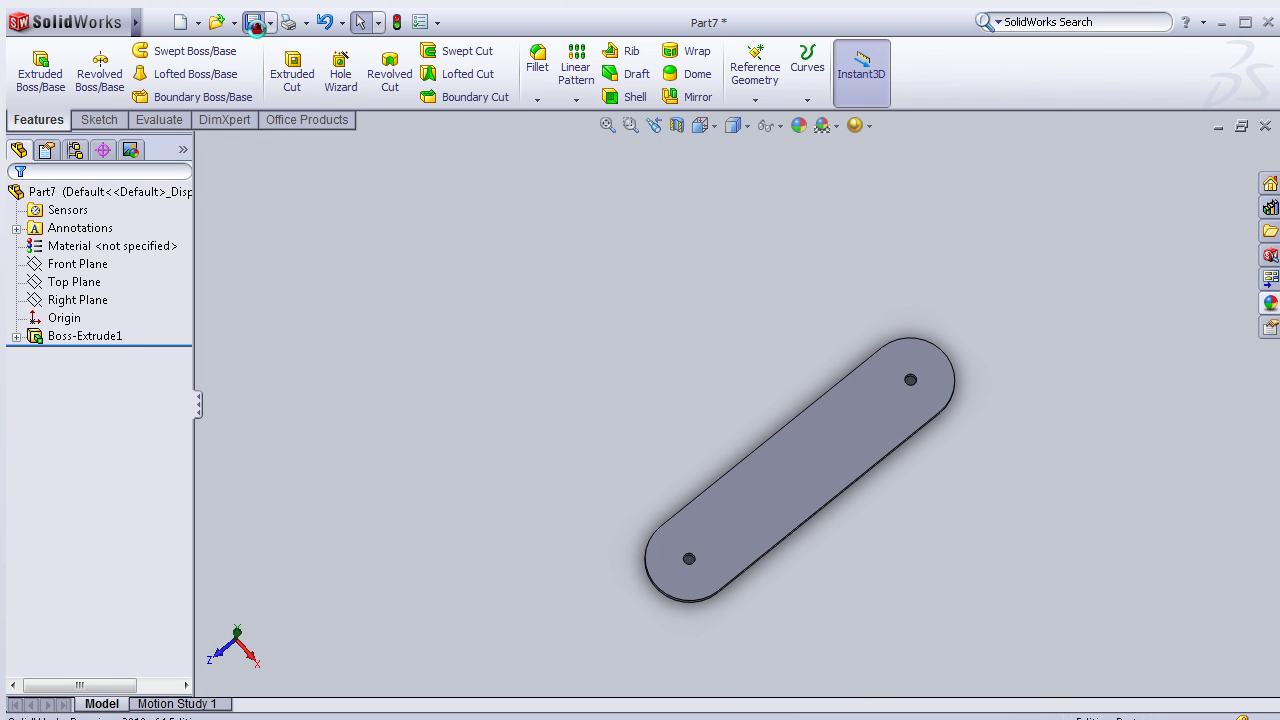
Step: Save the part as 'Knife ben' and start a new document
click(256, 24)
text(KNi)
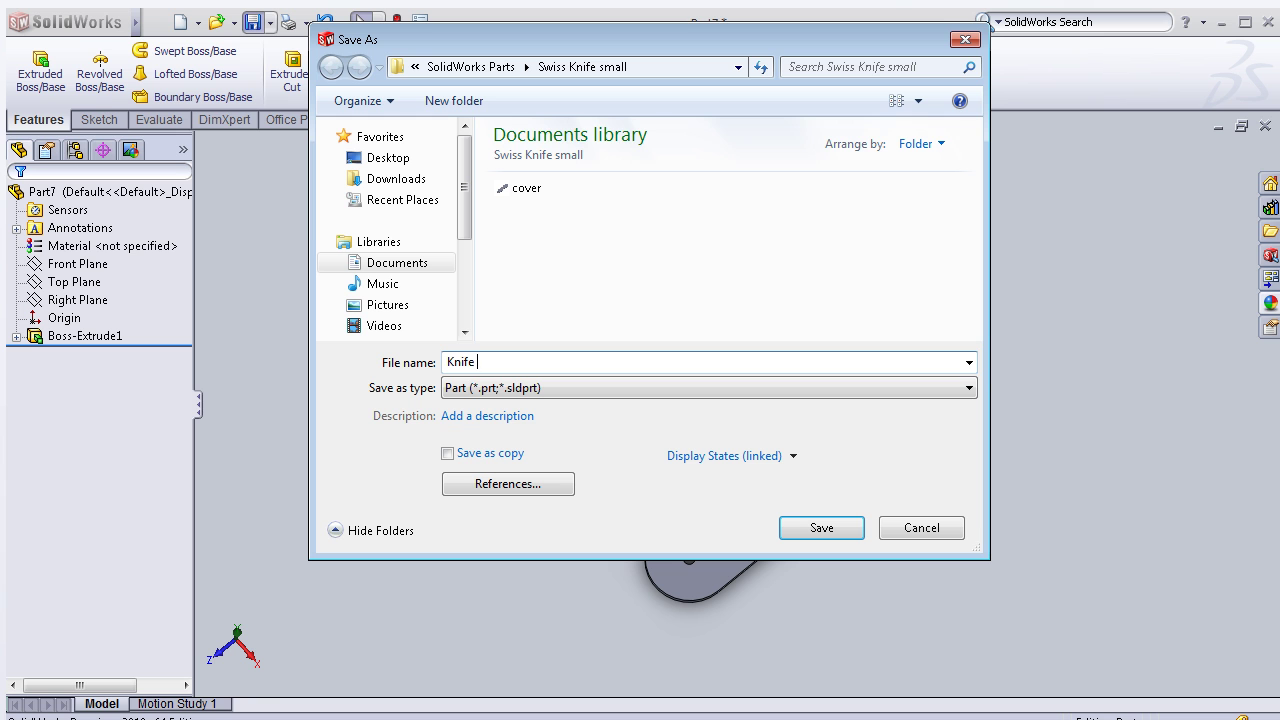
click(821, 528)
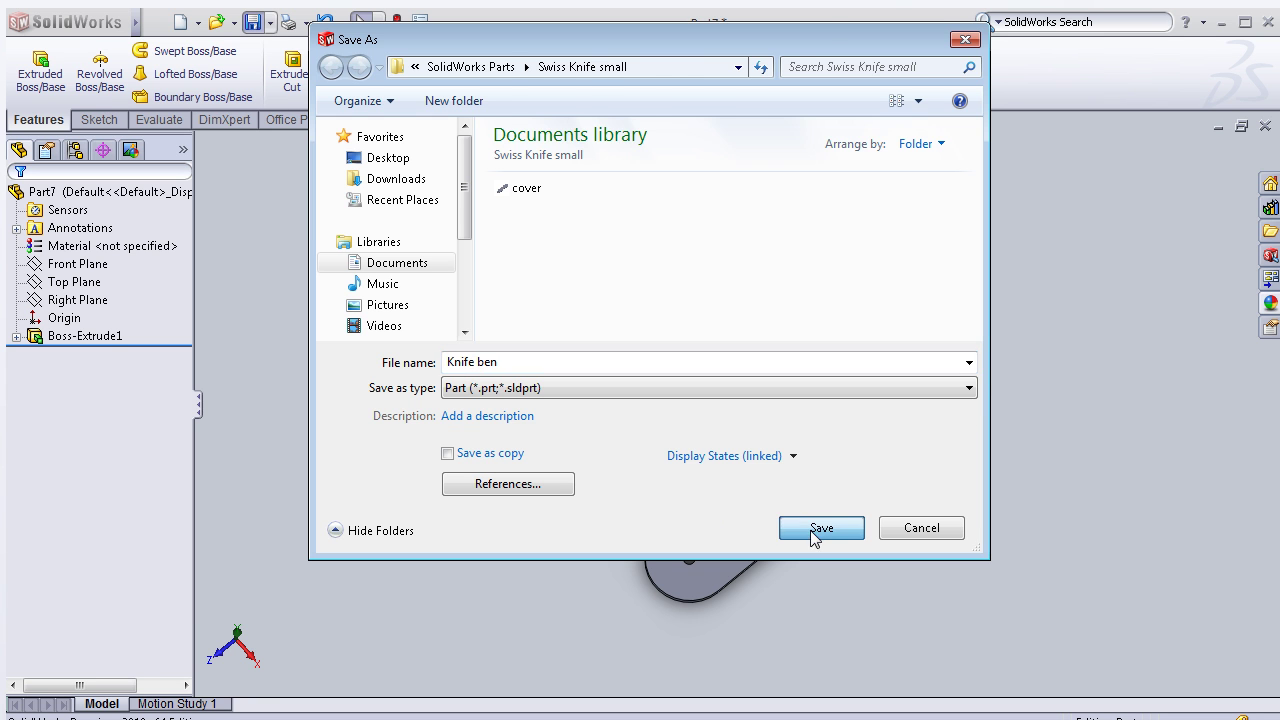
middle_drag(734, 371, 606, 400)
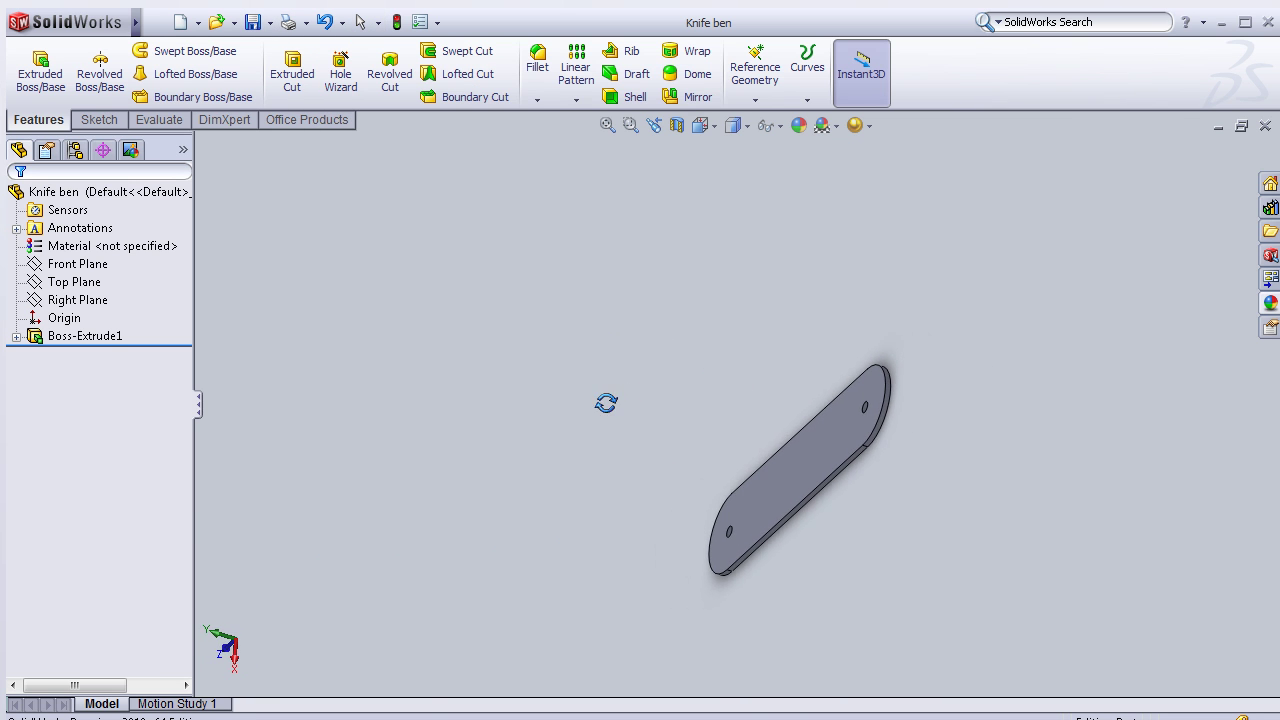
click(182, 23)
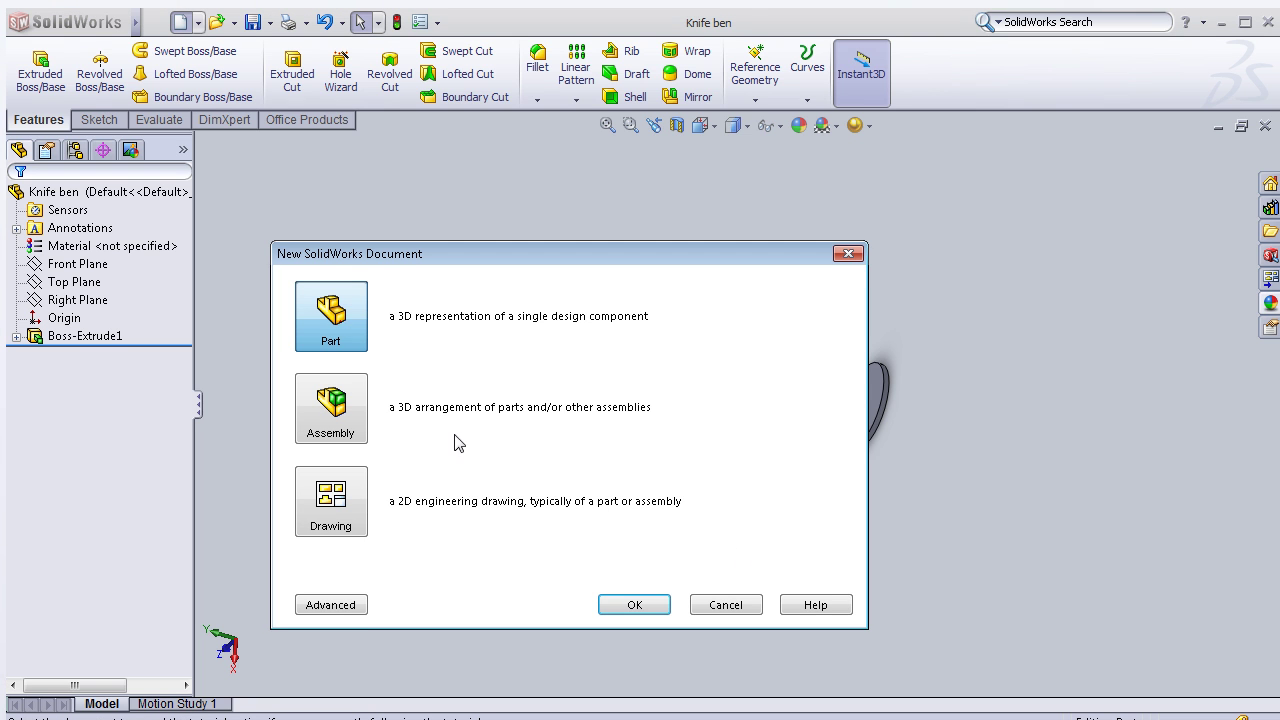
Step: Start a new part and draw a vertical straight slot on the Top Plane
click(651, 604)
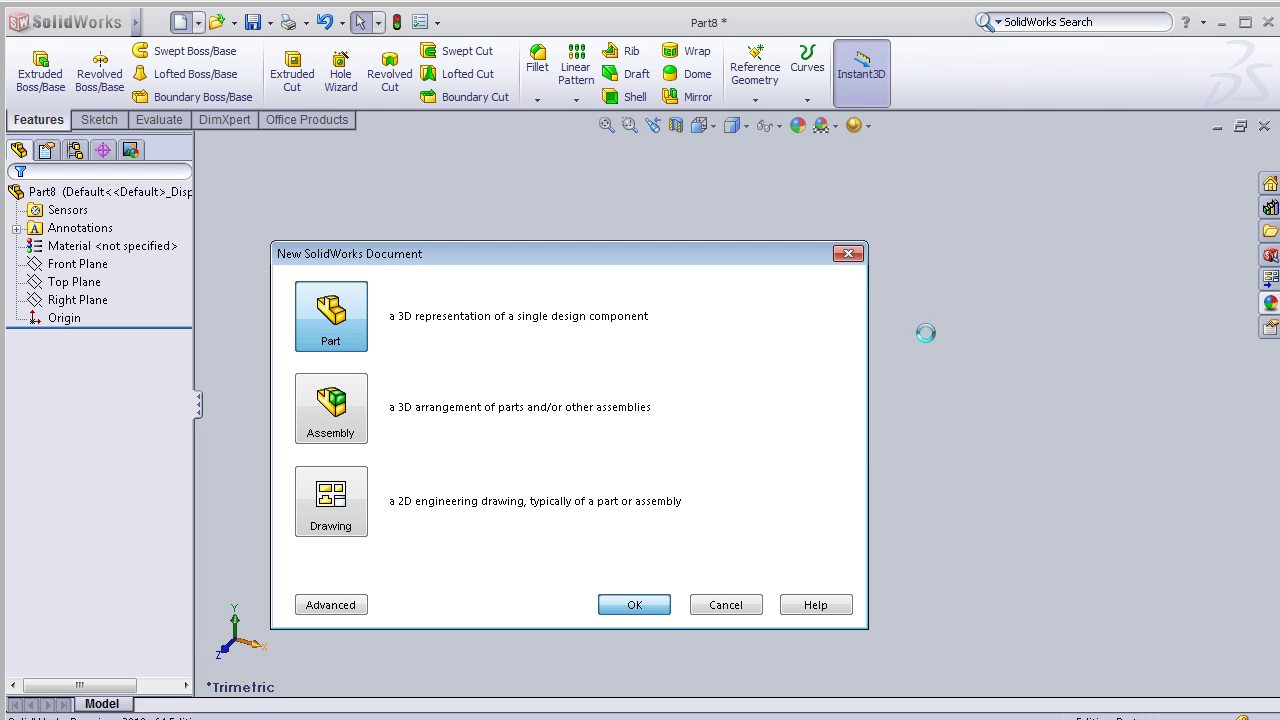
click(62, 284)
click(122, 252)
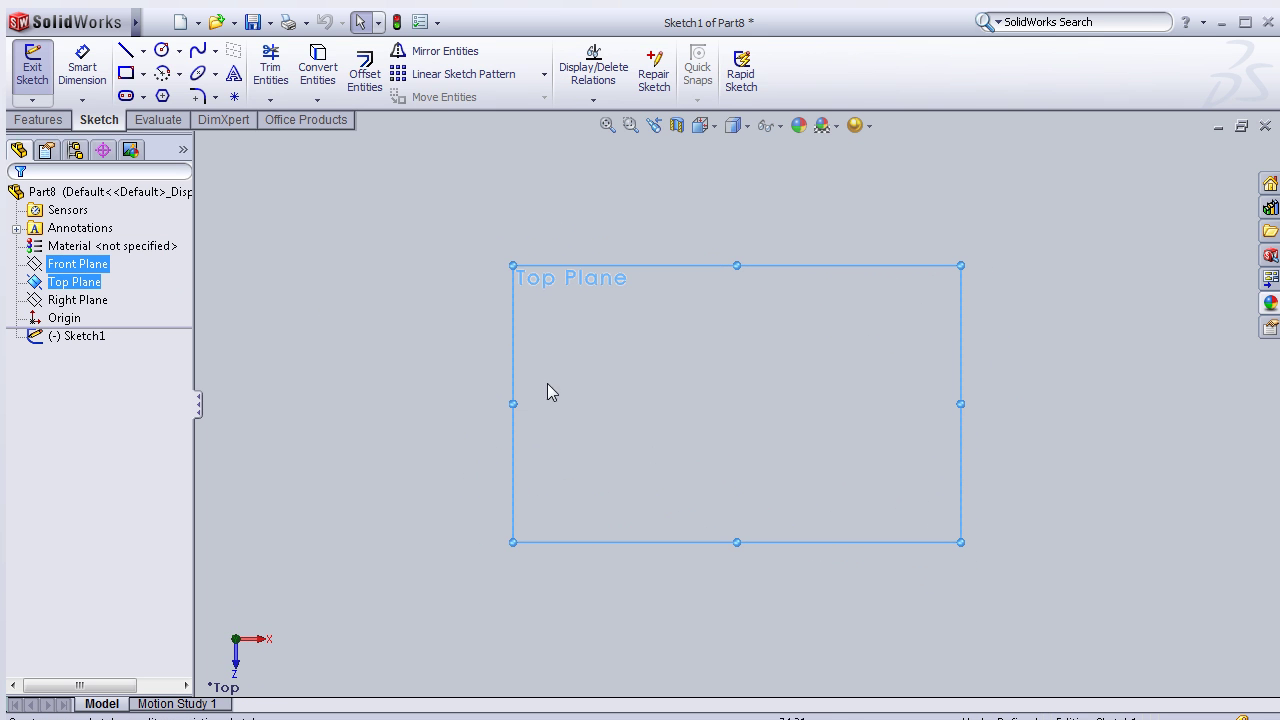
click(127, 97)
click(737, 490)
click(737, 248)
click(699, 300)
key(Escape)
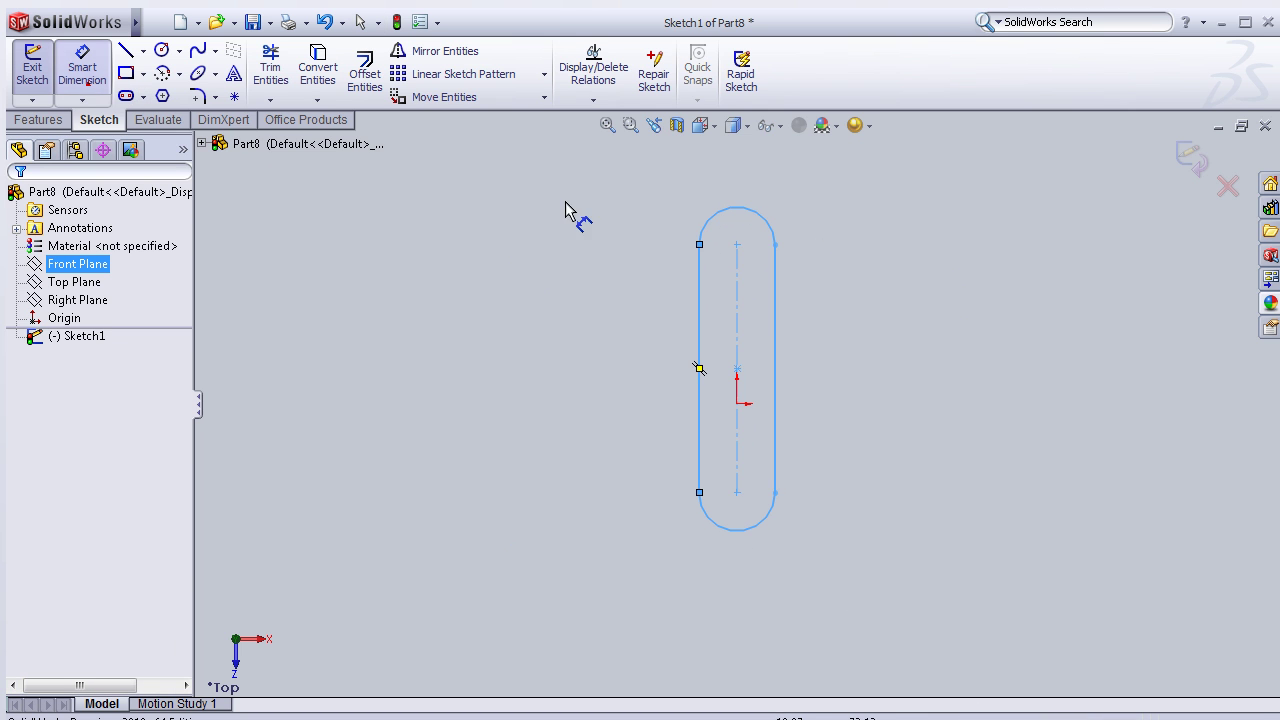
Step: Dimension the slot with a 7.5 mm end radius and a 50 mm length
click(757, 216)
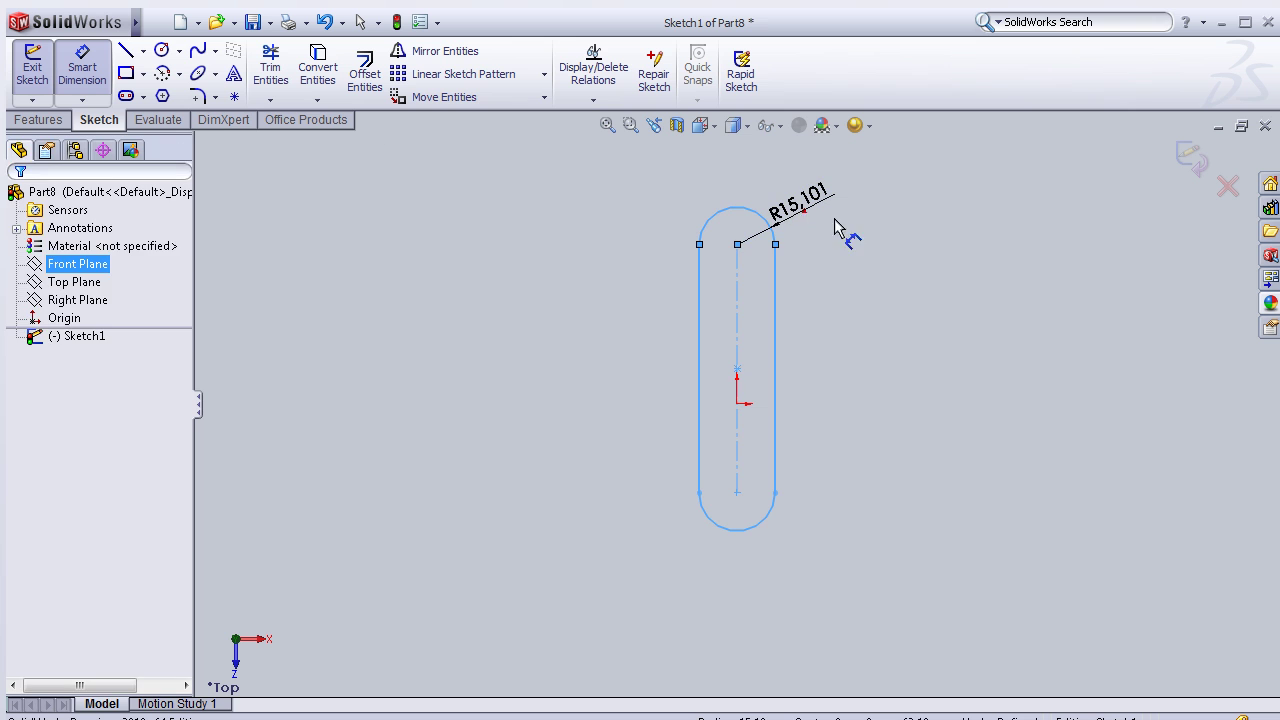
click(866, 239)
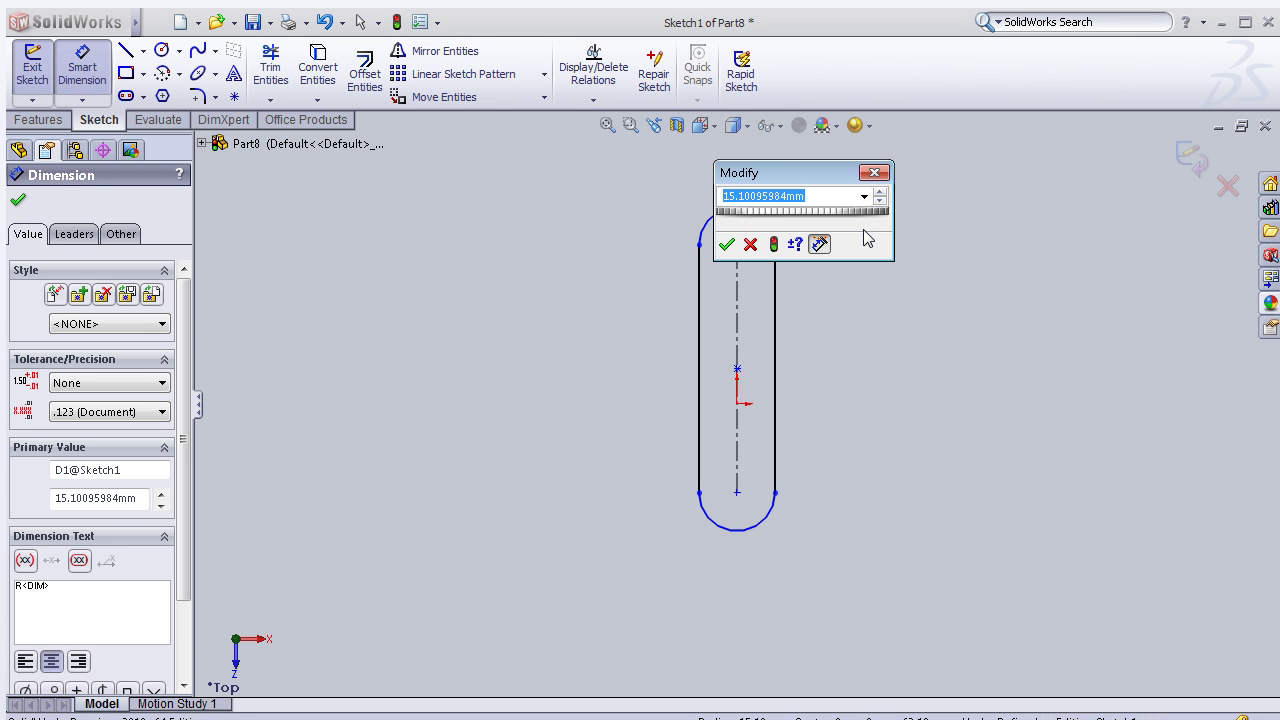
text(7.5)
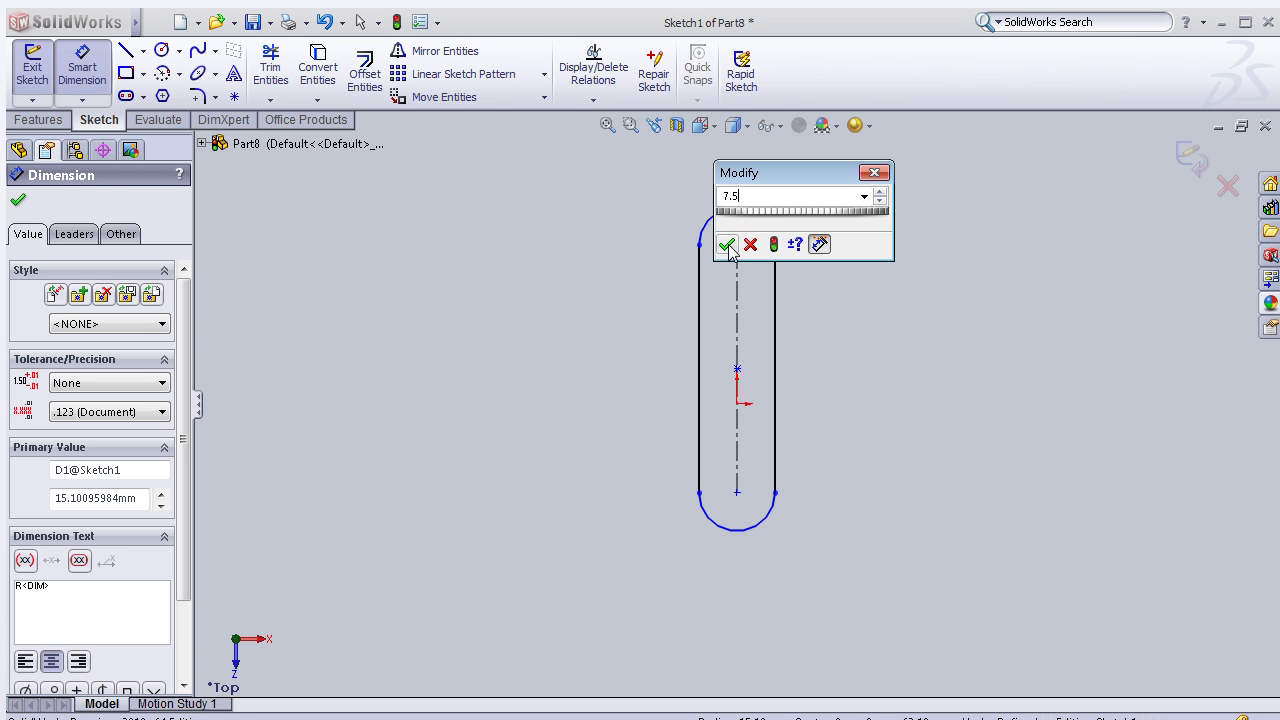
click(726, 244)
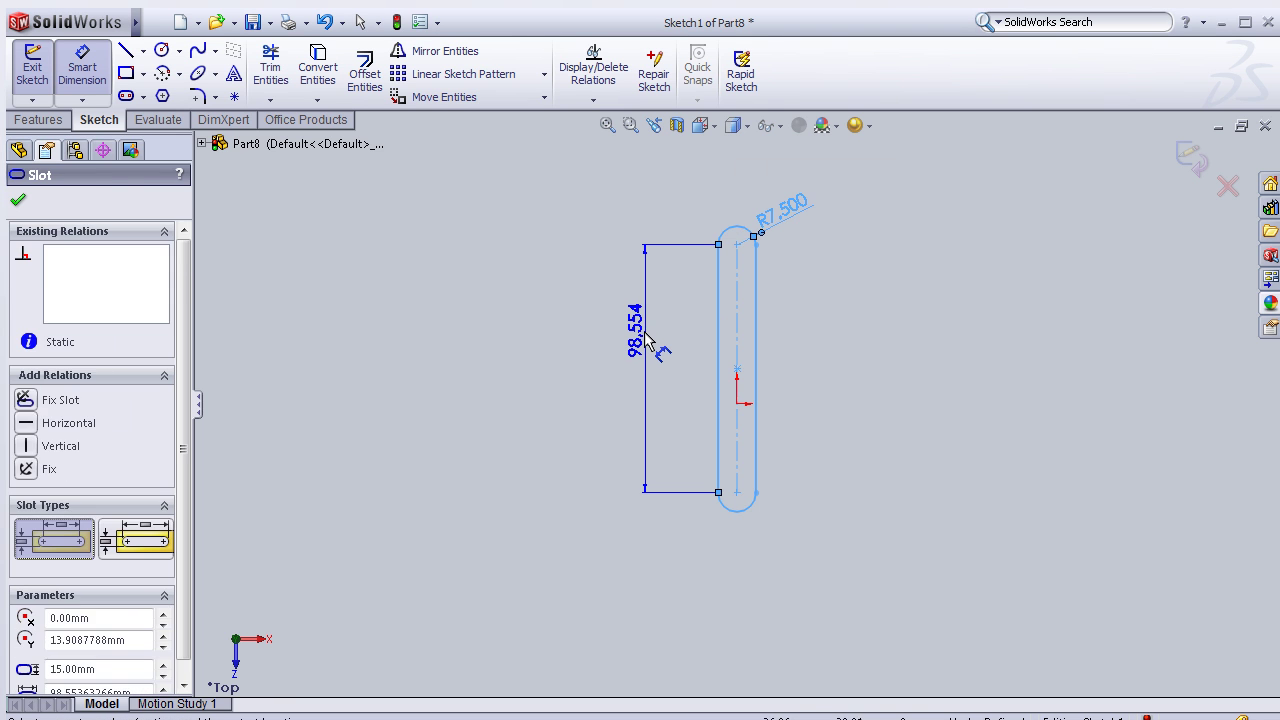
click(645, 340)
text(50)
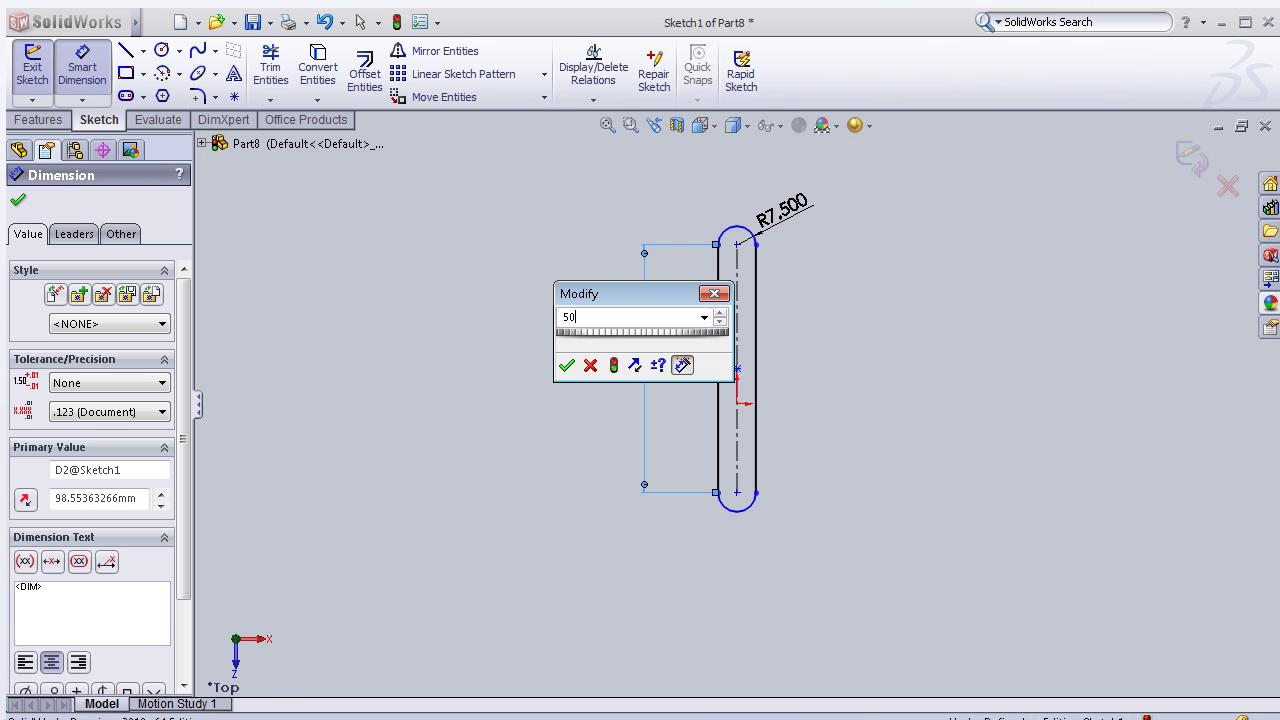
click(566, 365)
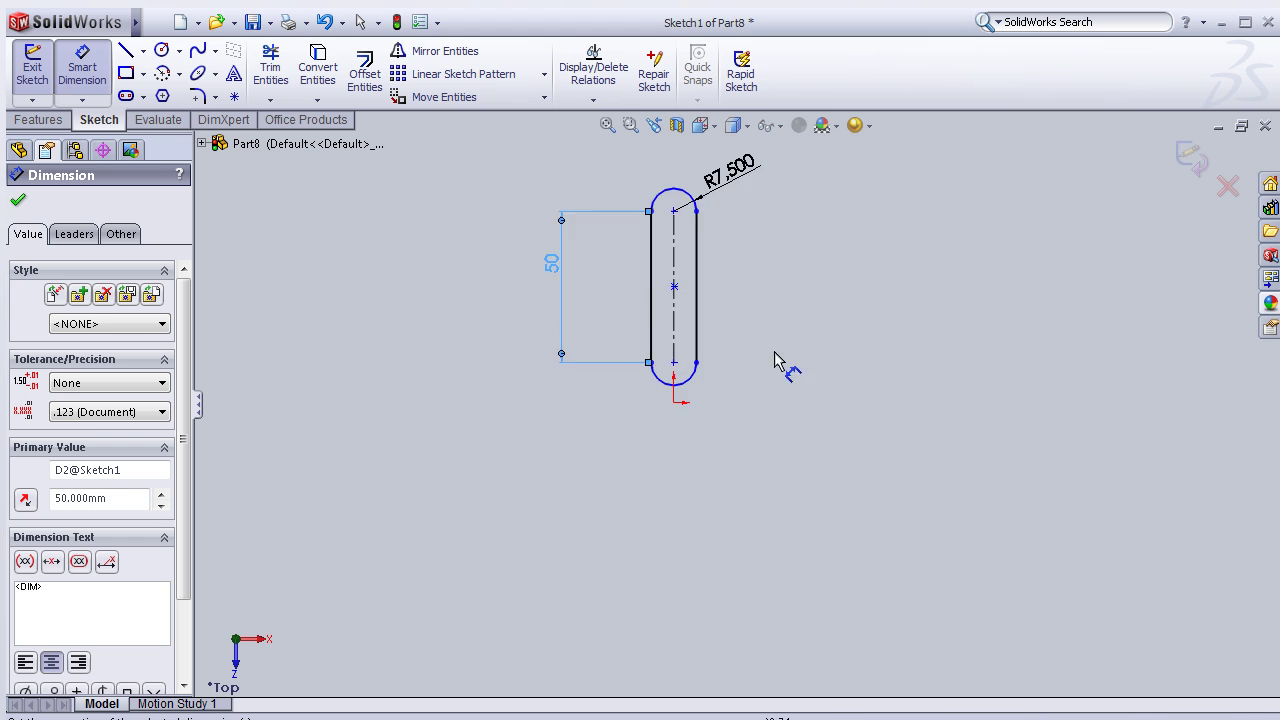
Step: Make the slot's centre point coincident with the origin
click(636, 285)
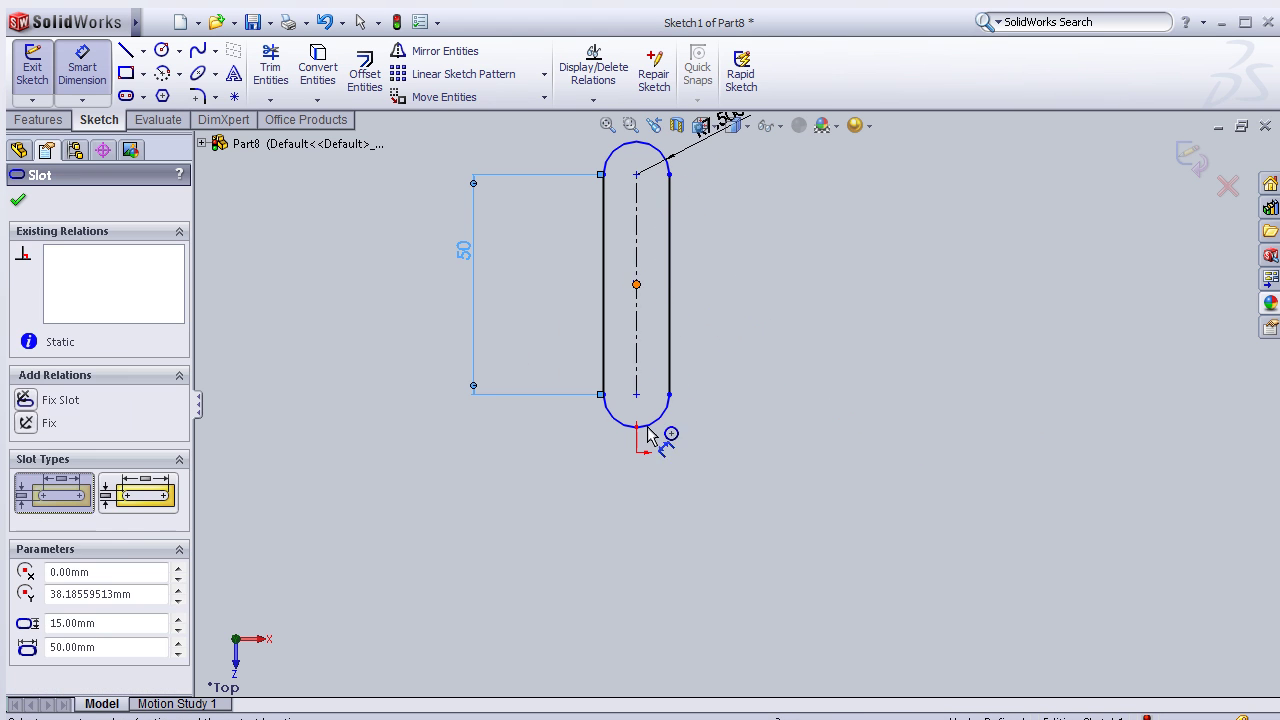
click(636, 453)
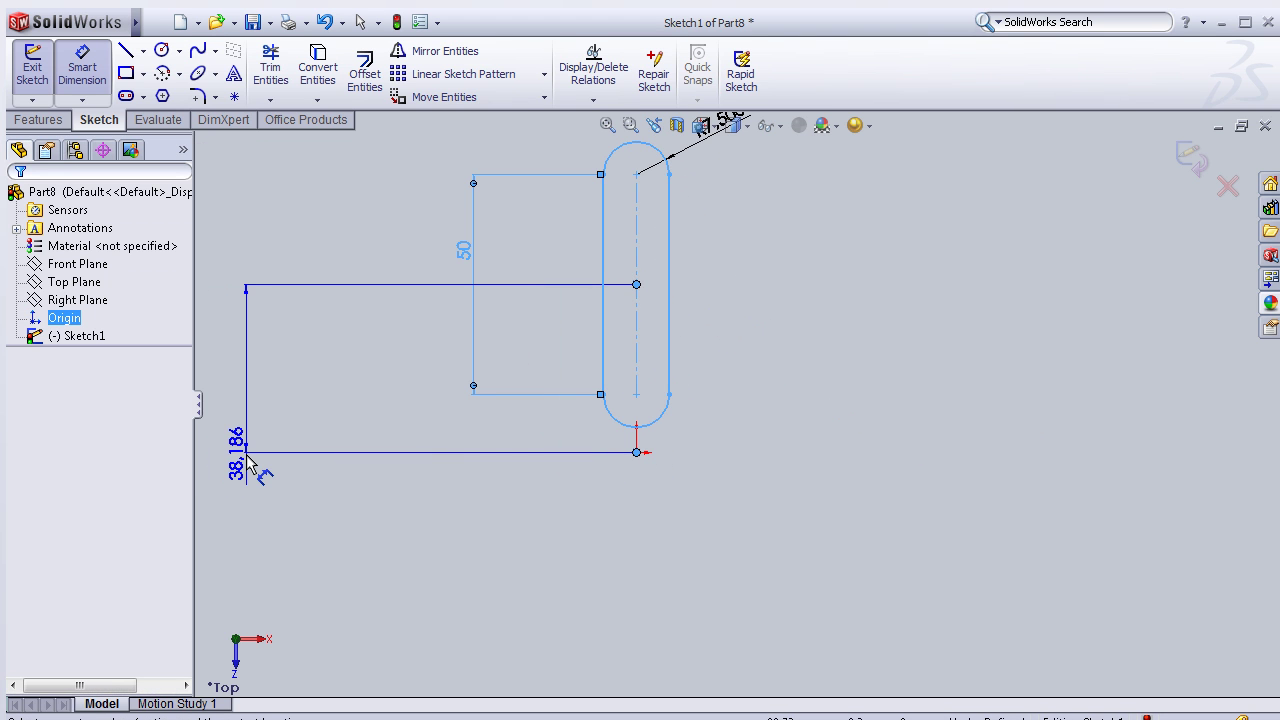
key(Escape)
click(636, 285)
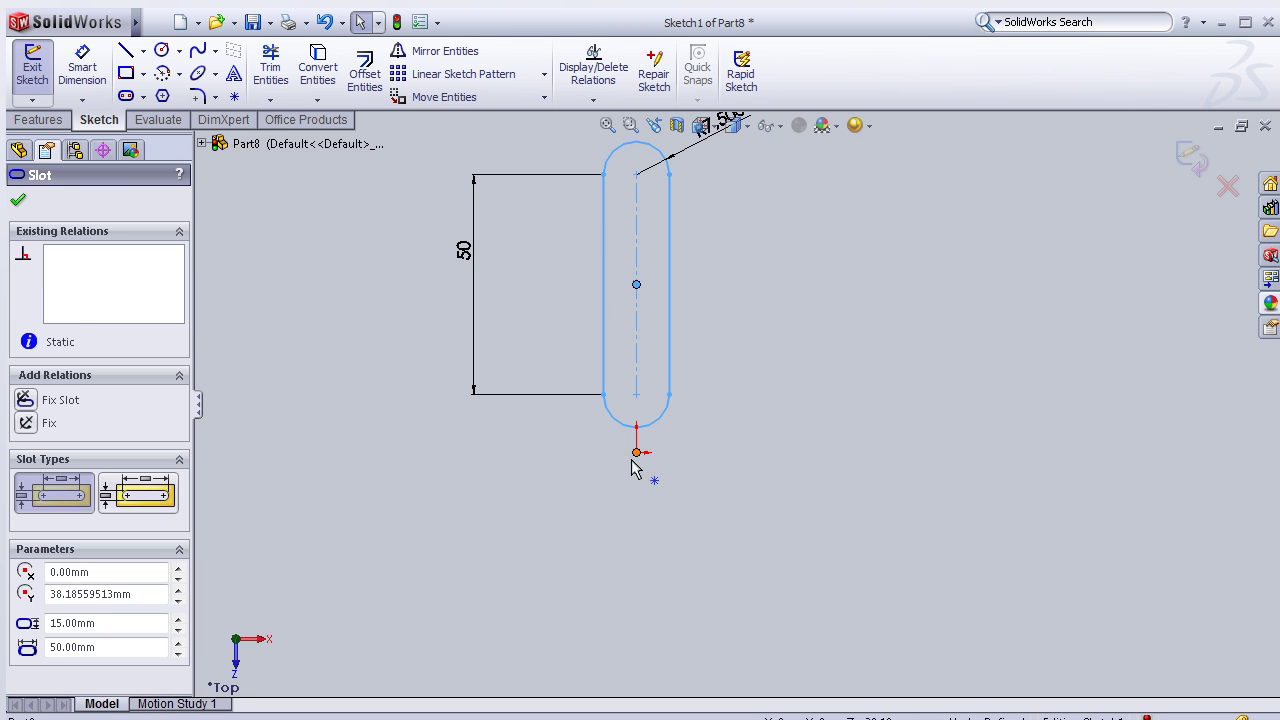
ctrl+click(636, 452)
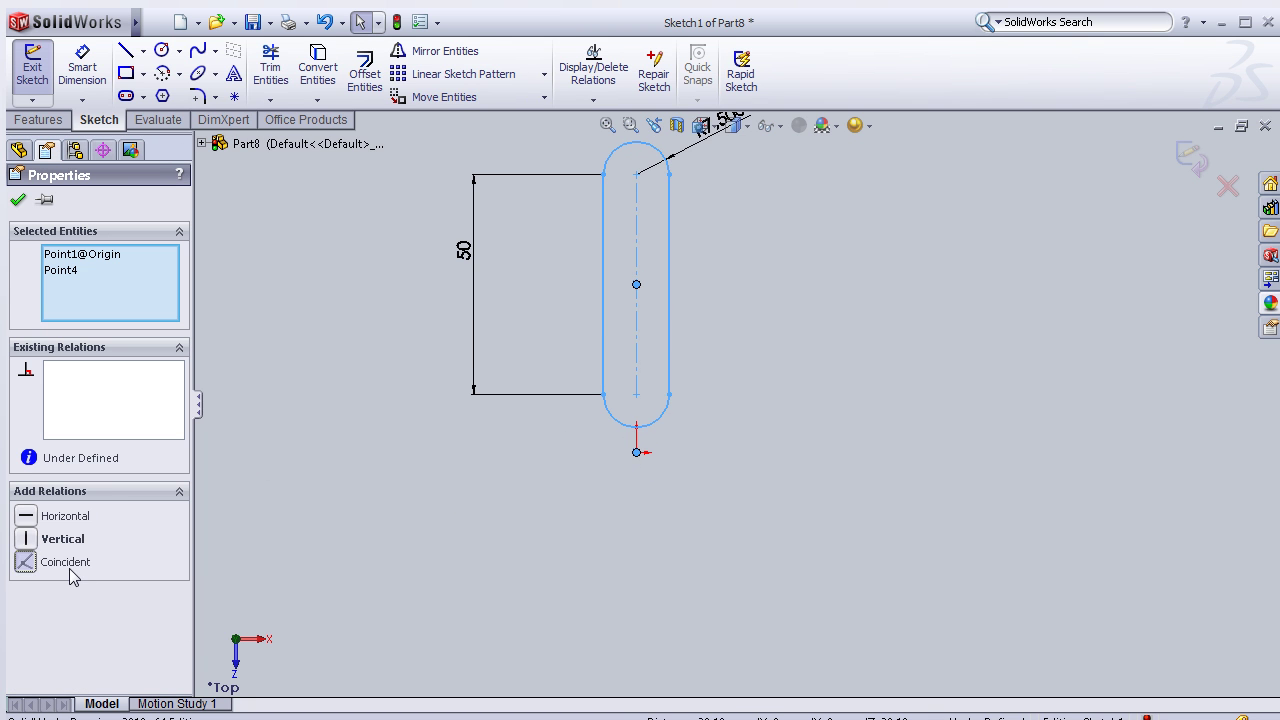
click(68, 563)
click(18, 199)
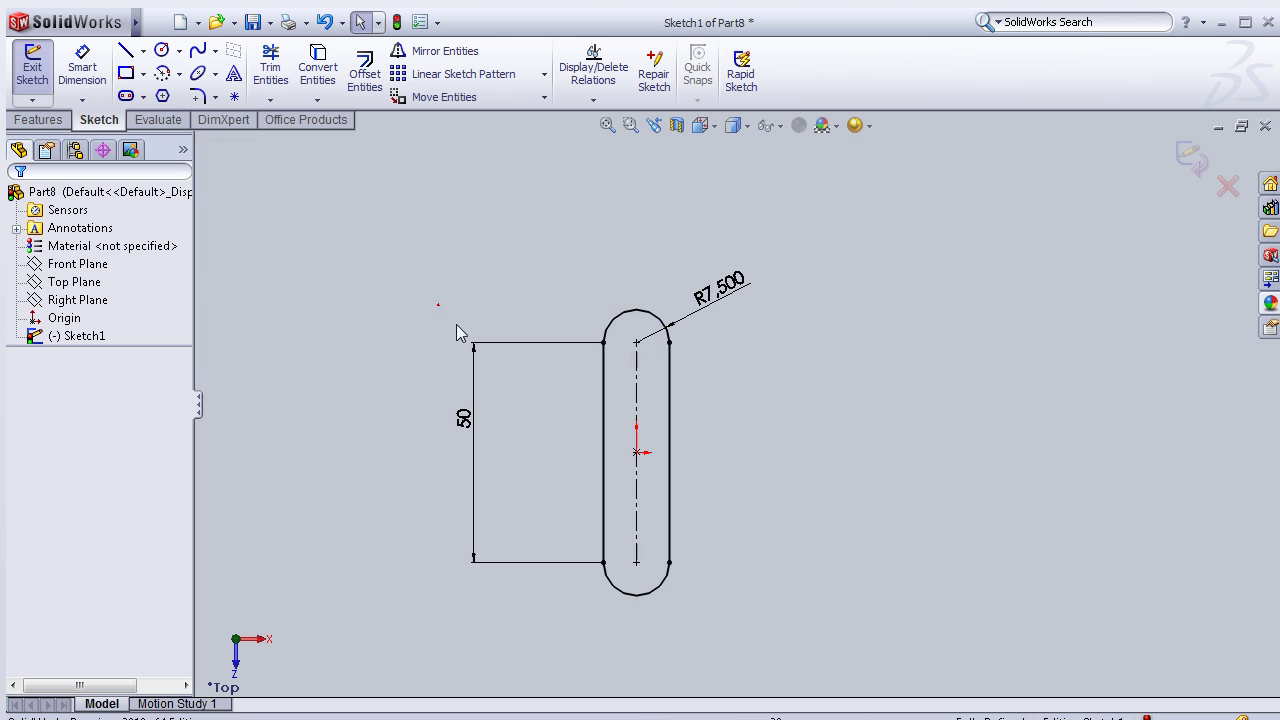
scroll(592, 459, down, 1)
scroll(652, 453, down, 1)
scroll(652, 453, down, 1)
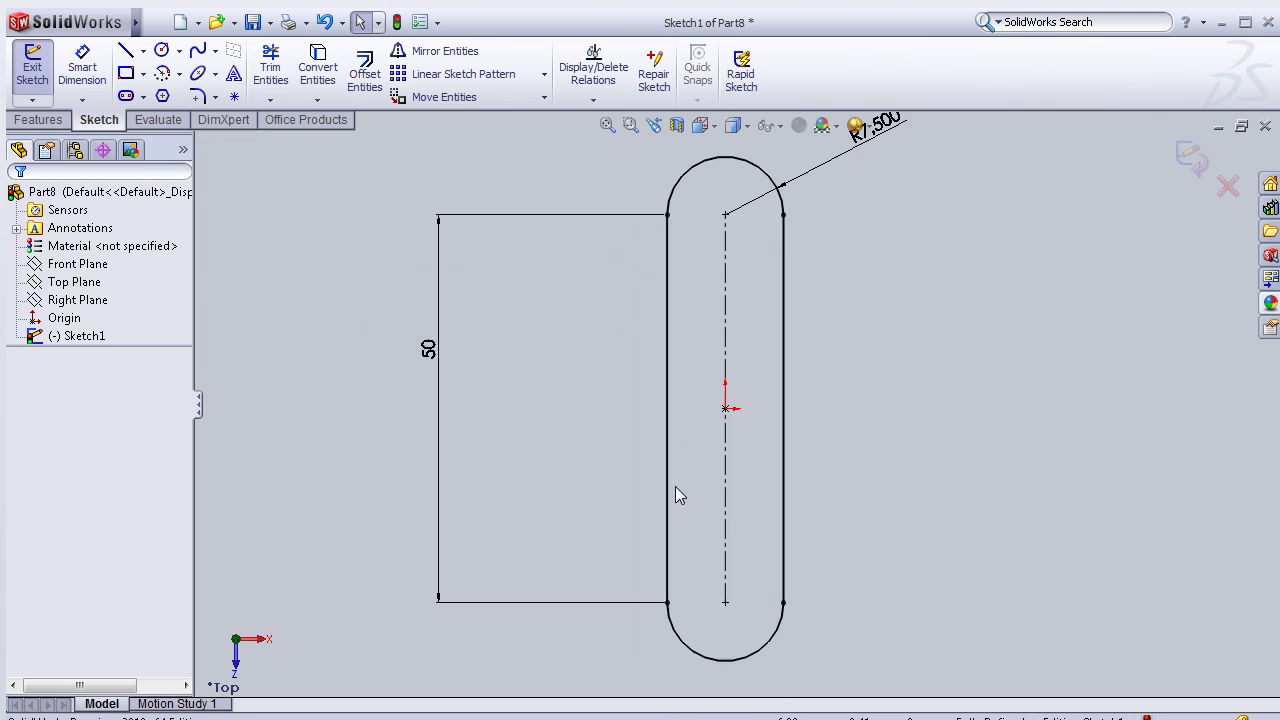
scroll(676, 496, down, 1)
scroll(760, 425, down, 1)
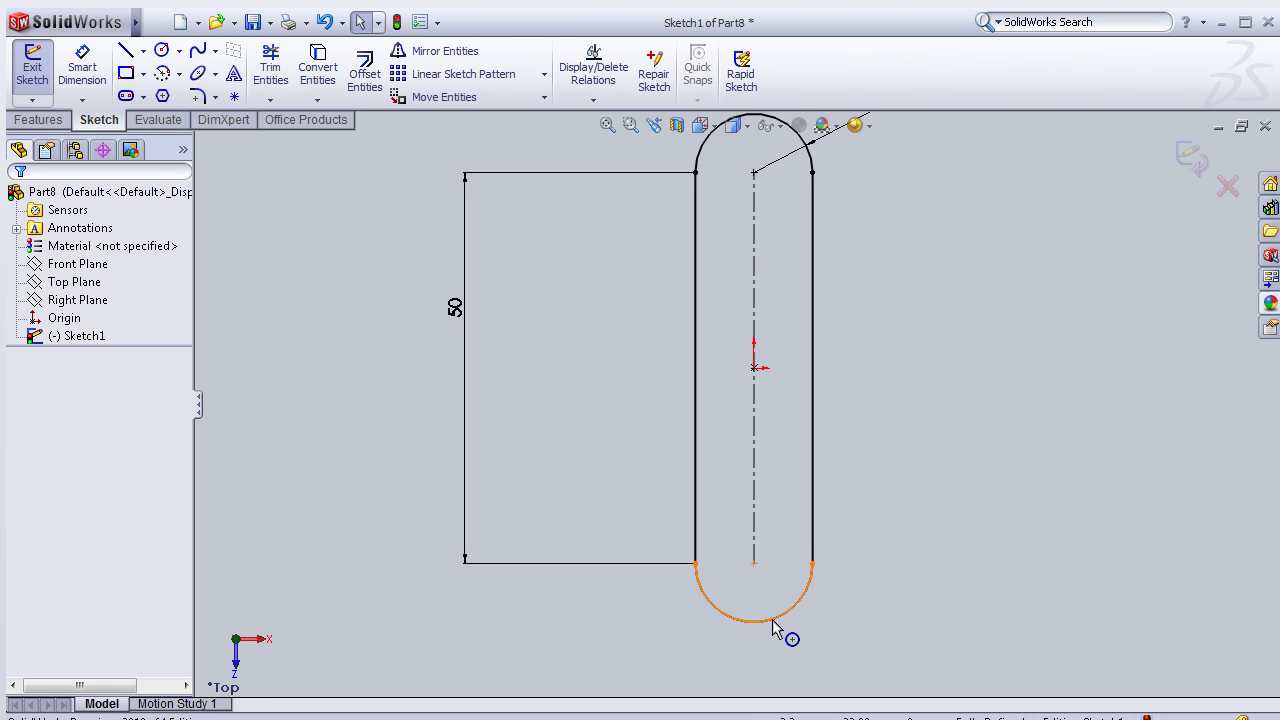
click(365, 72)
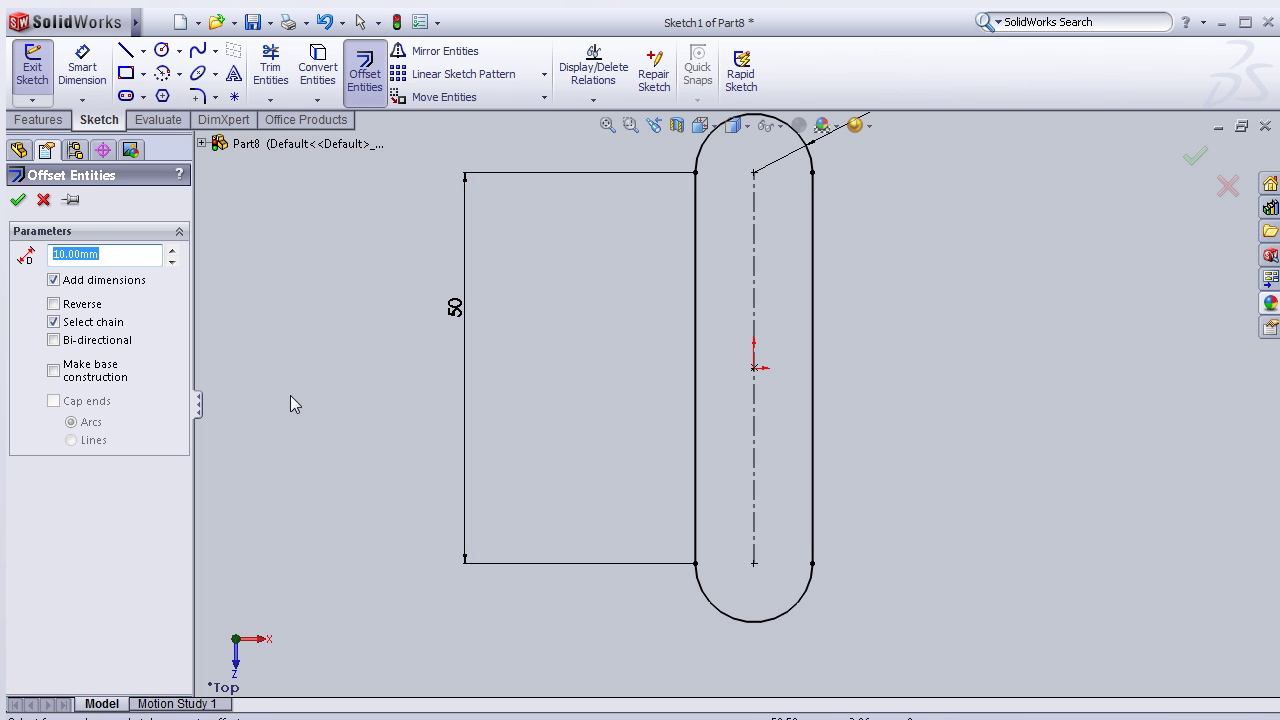
text(1)
key(Return)
click(738, 624)
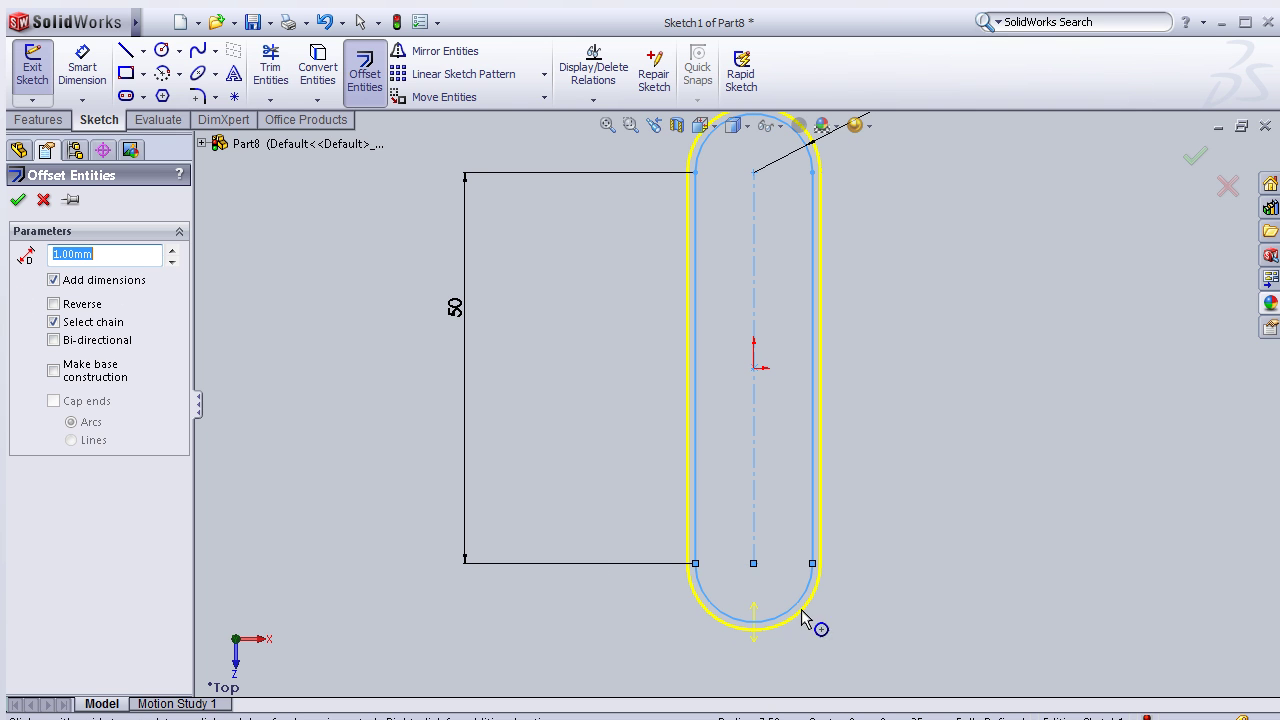
click(95, 306)
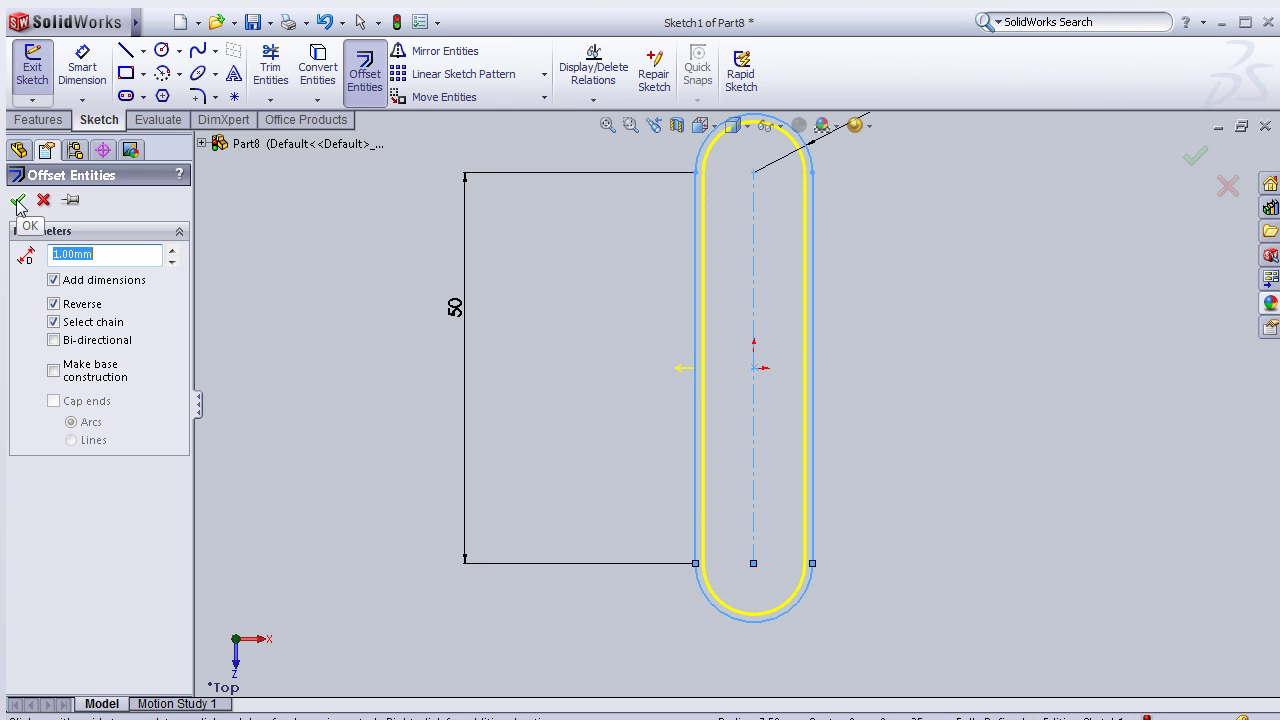
click(53, 370)
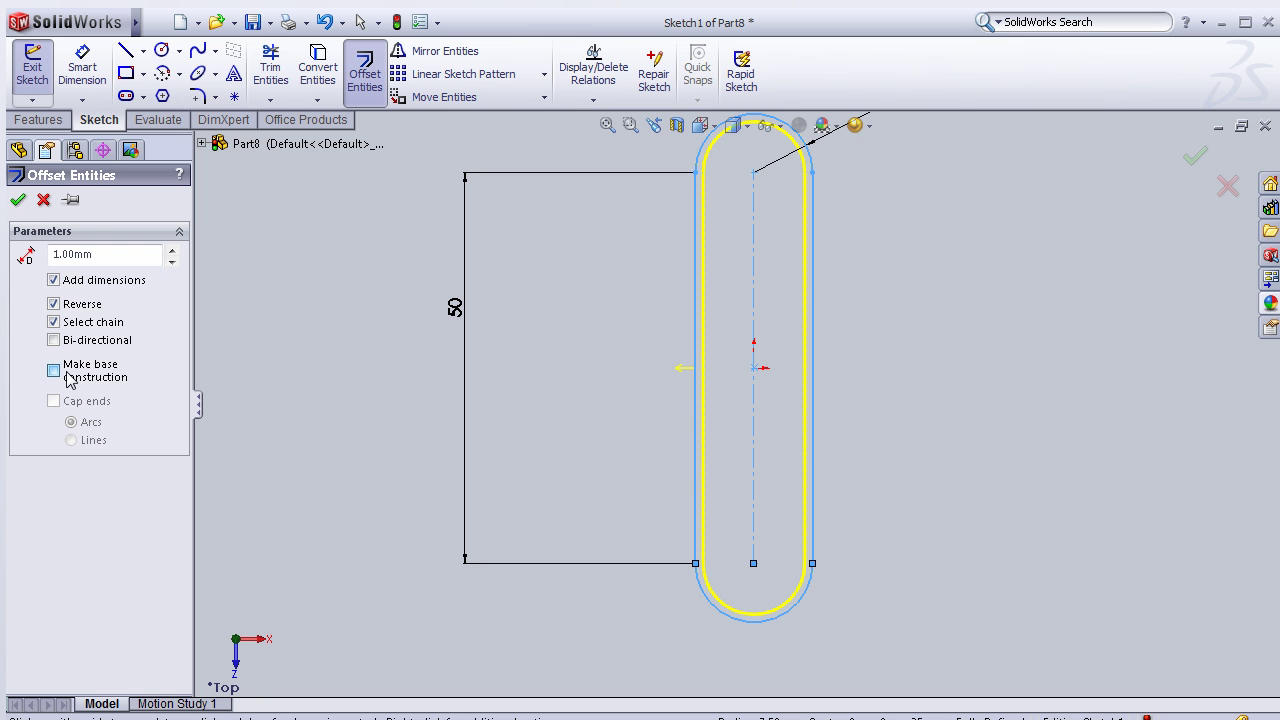
click(17, 199)
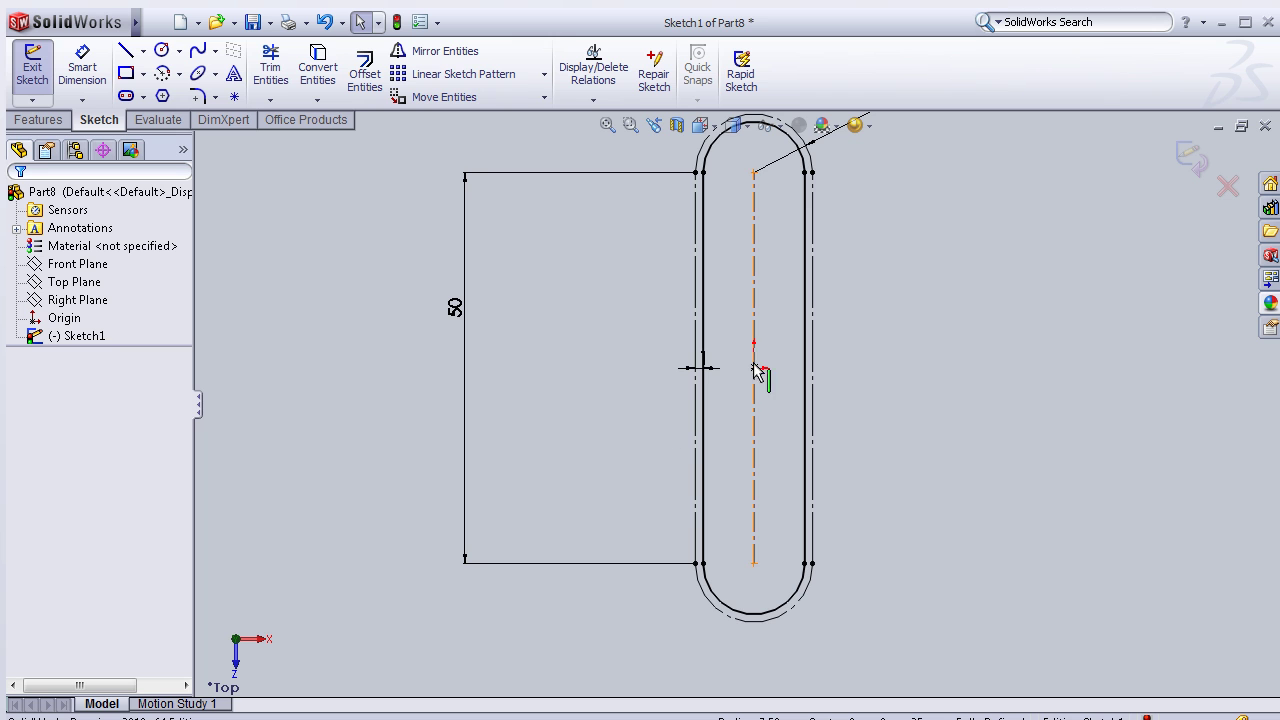
scroll(879, 338, down, 1)
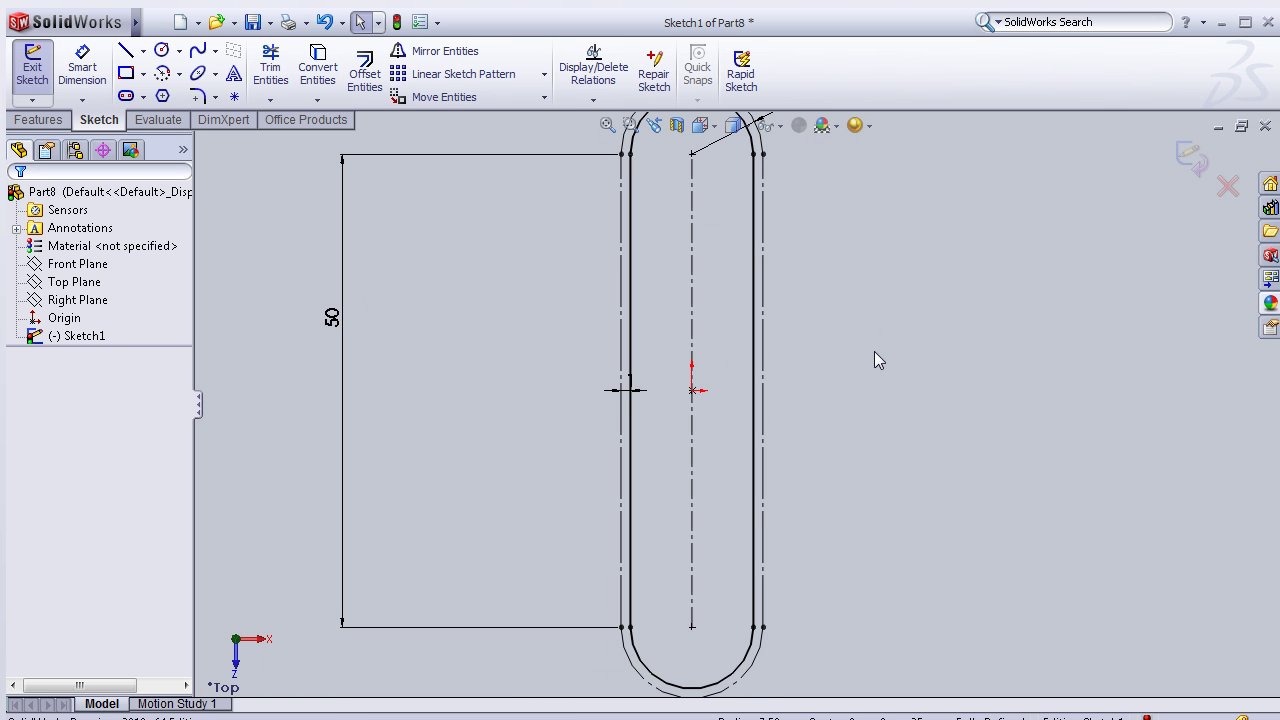
key(z)
key(z)
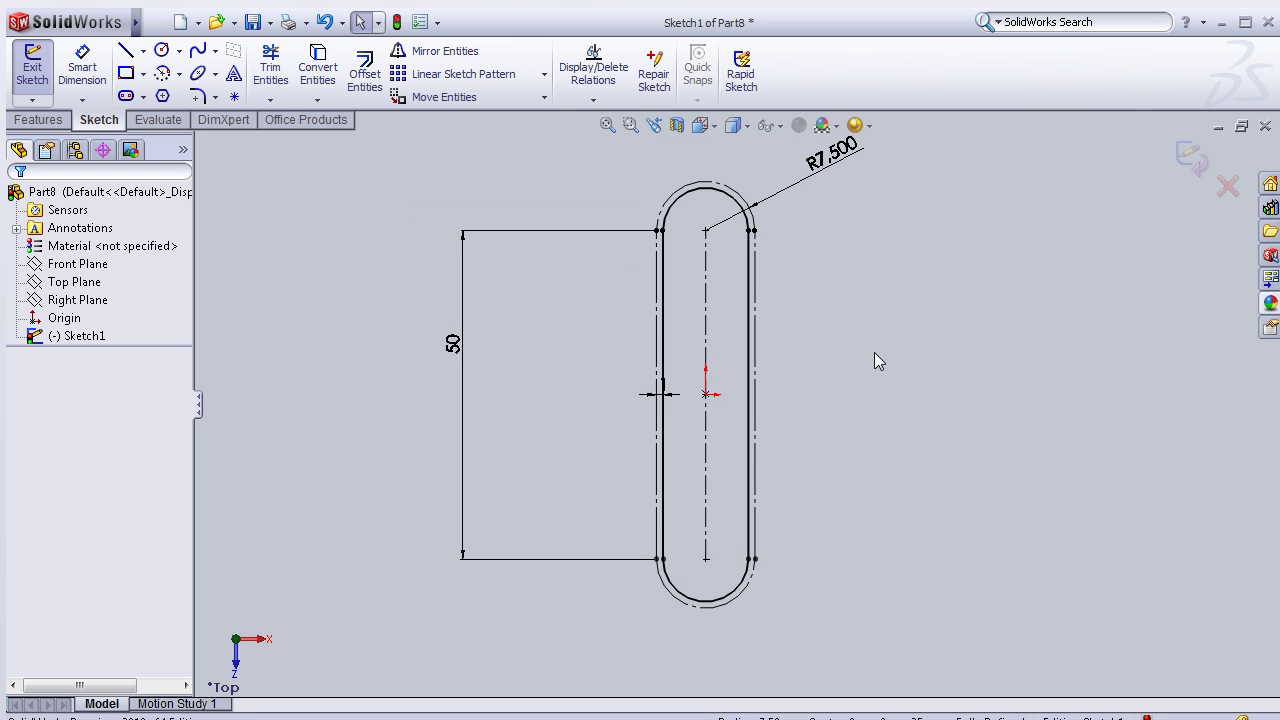
scroll(874, 353, down, 1)
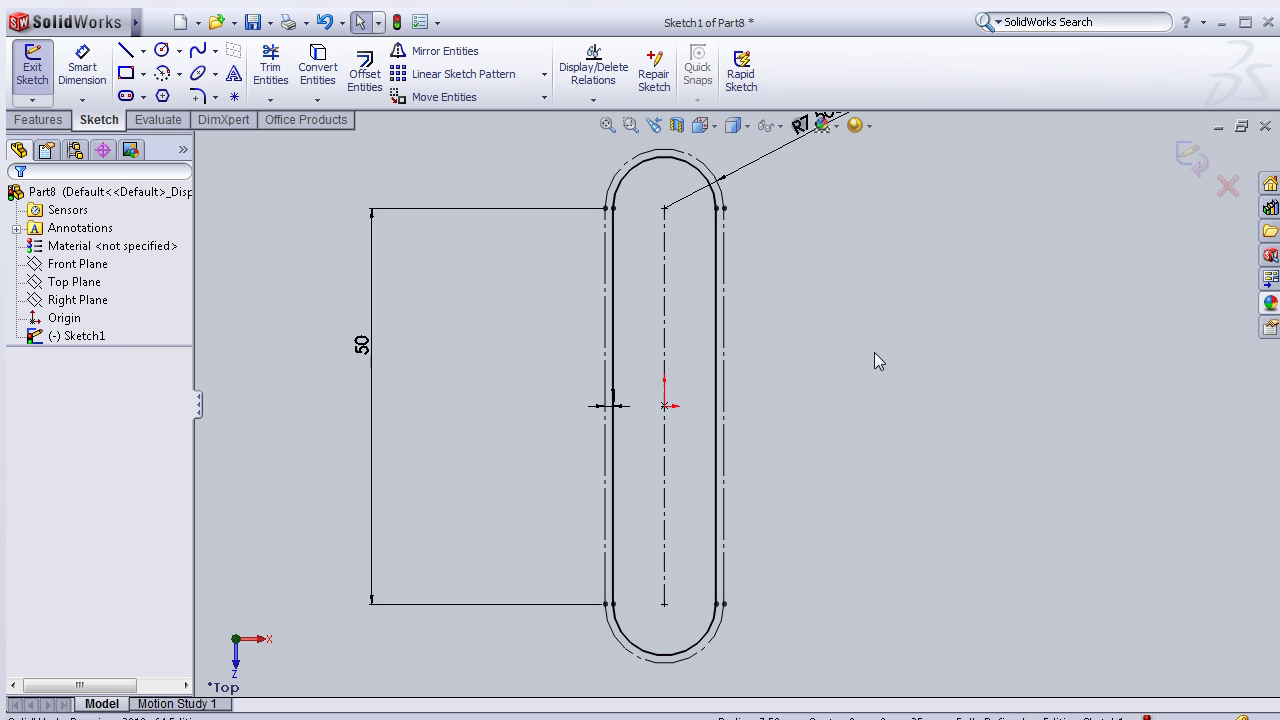
Step: Draw a circle at the slot's lower end, sized to touch the slot arc
click(161, 60)
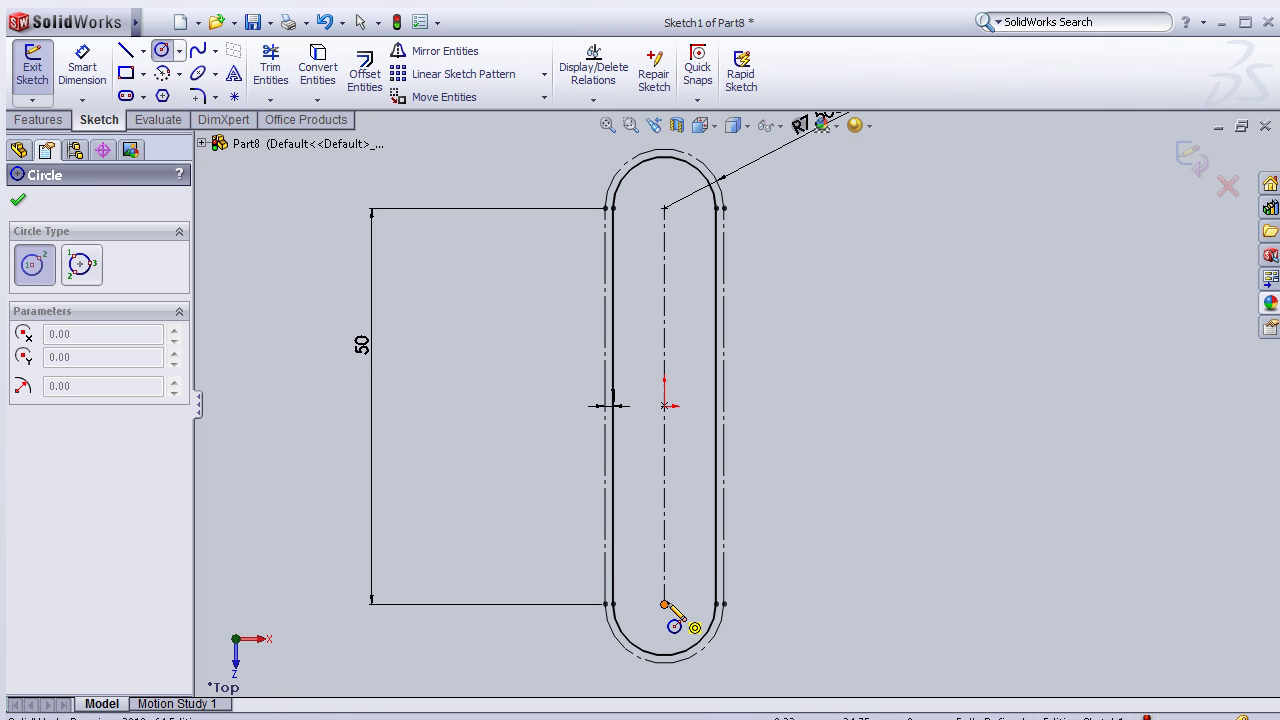
click(664, 603)
click(685, 660)
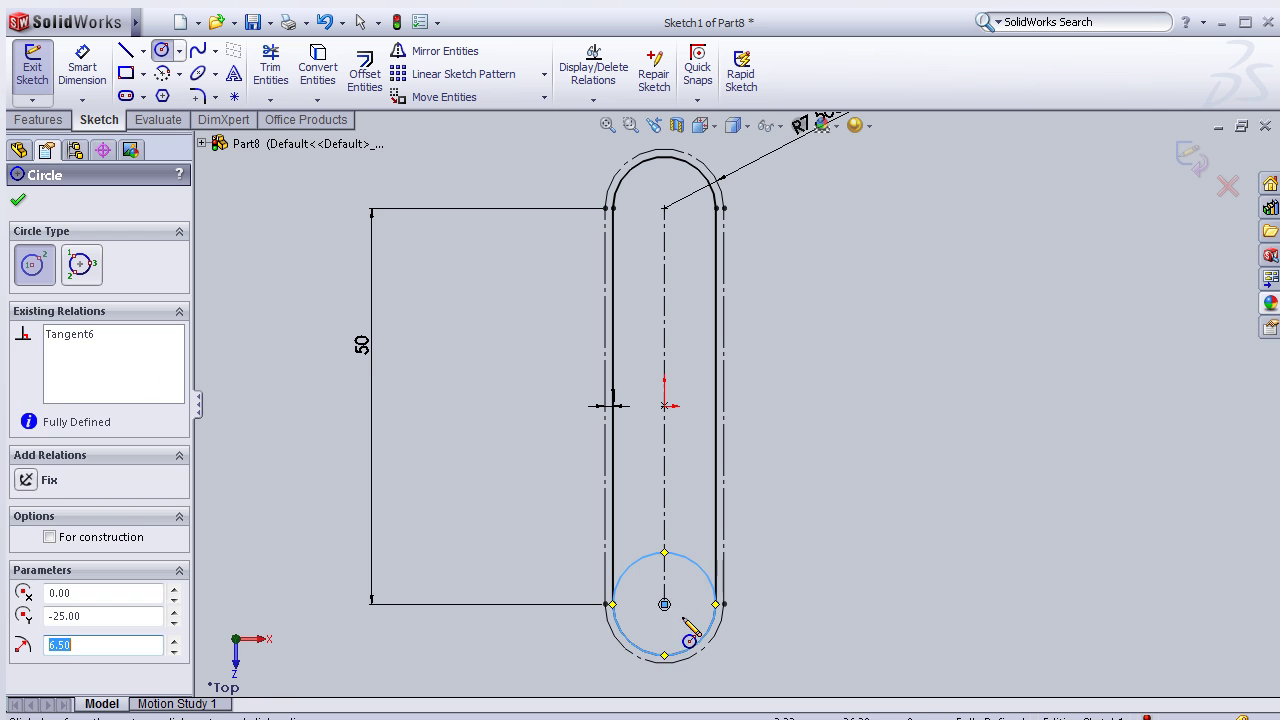
key(Escape)
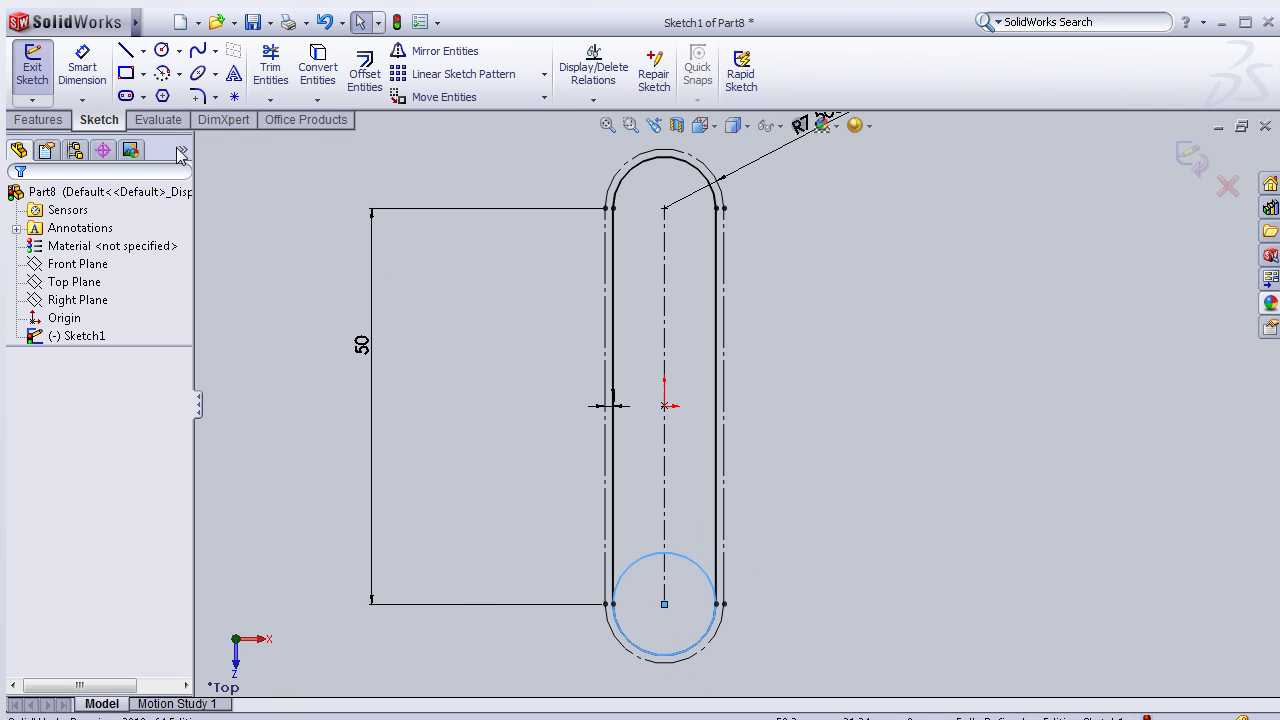
Step: Sketch the pointed blade outline lines running down to the lower circle
click(125, 50)
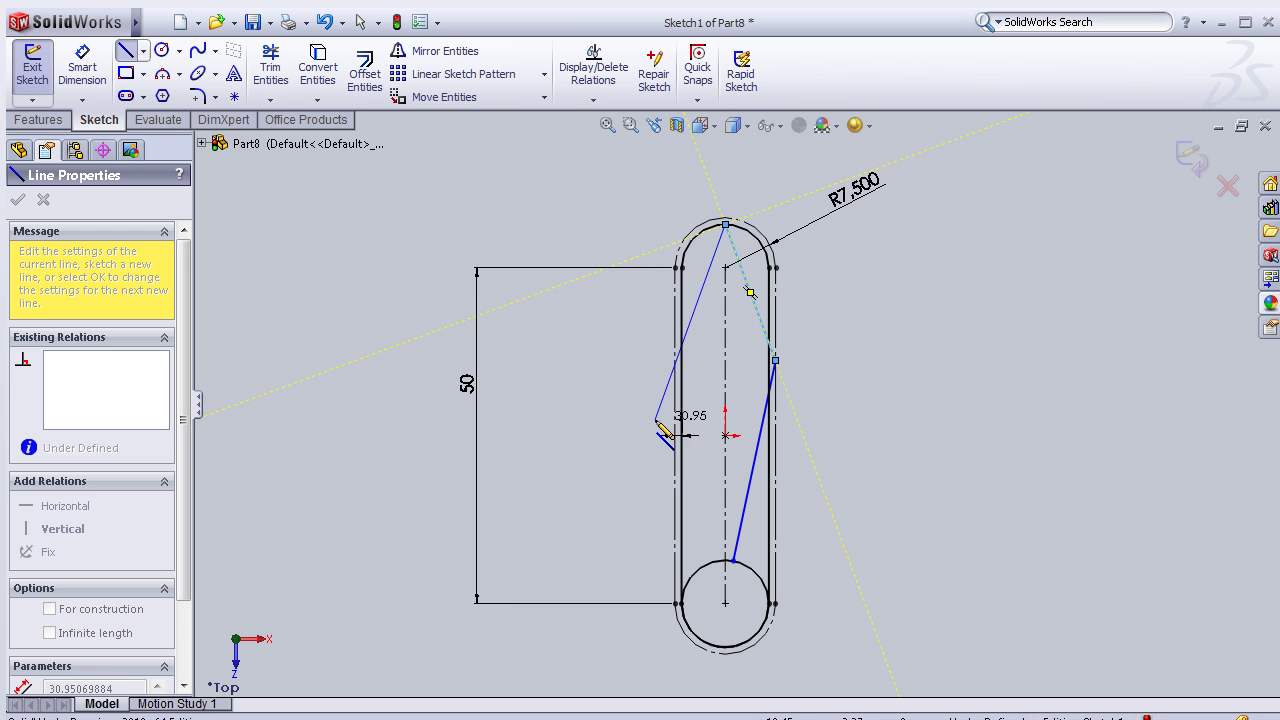
click(657, 404)
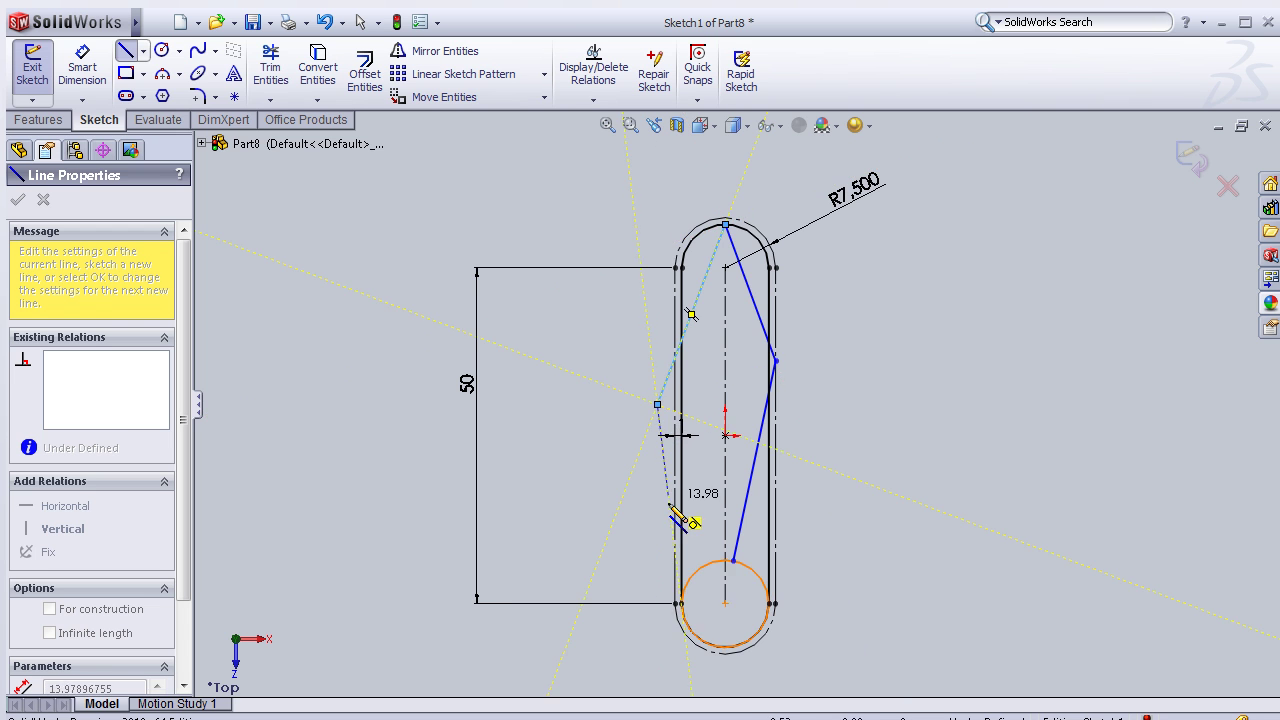
click(699, 567)
key(Escape)
key(Escape)
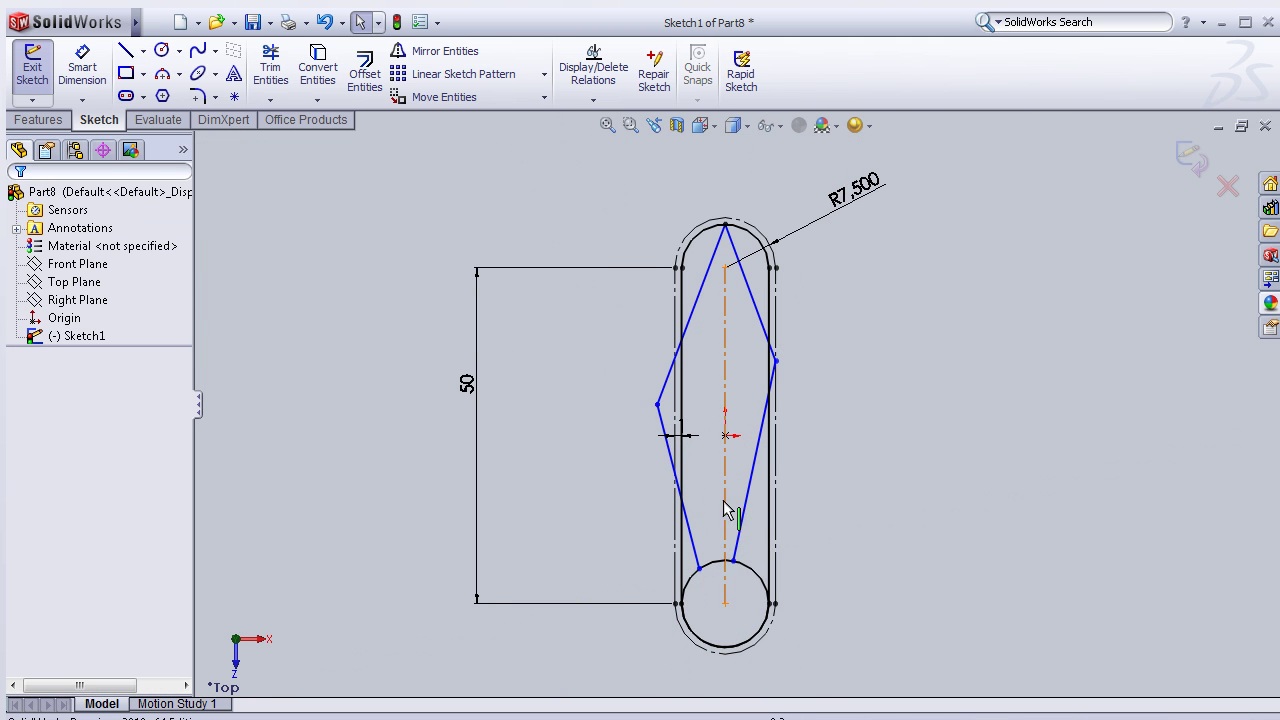
scroll(745, 448, down, 1)
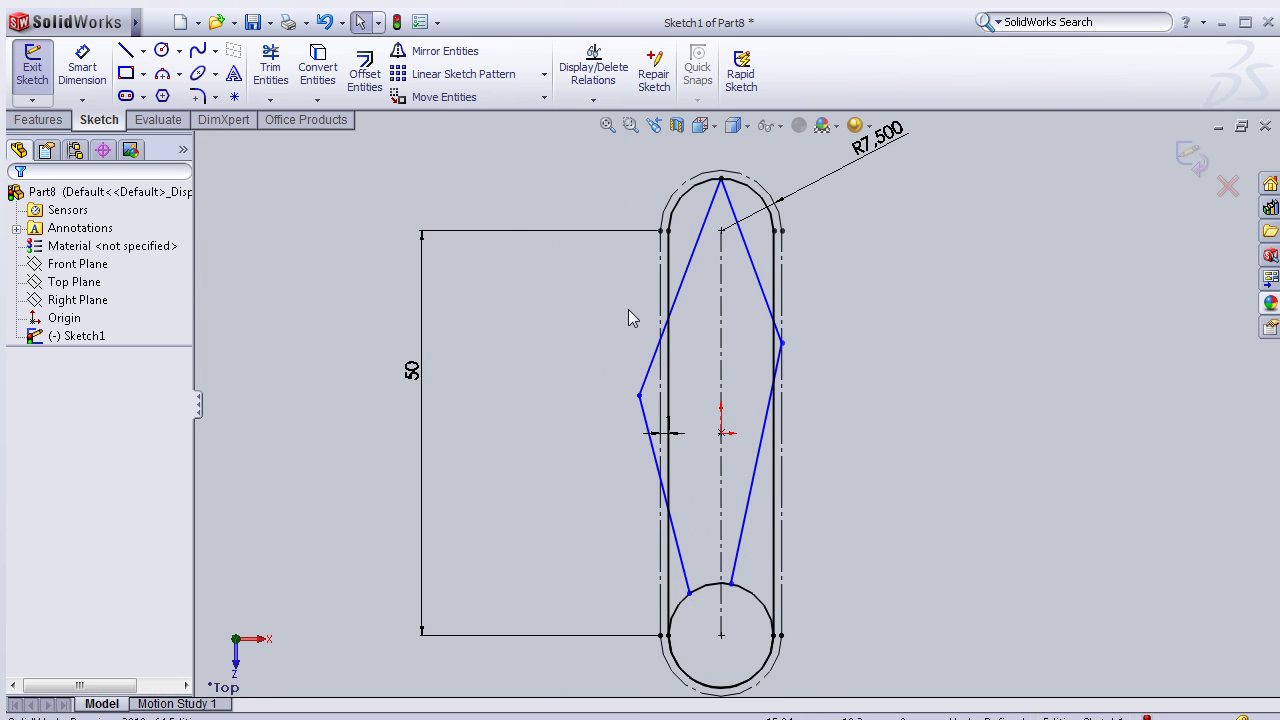
Step: Round the outline's left corner with a 61 mm sketch fillet, forming the R61 curved edge
click(205, 100)
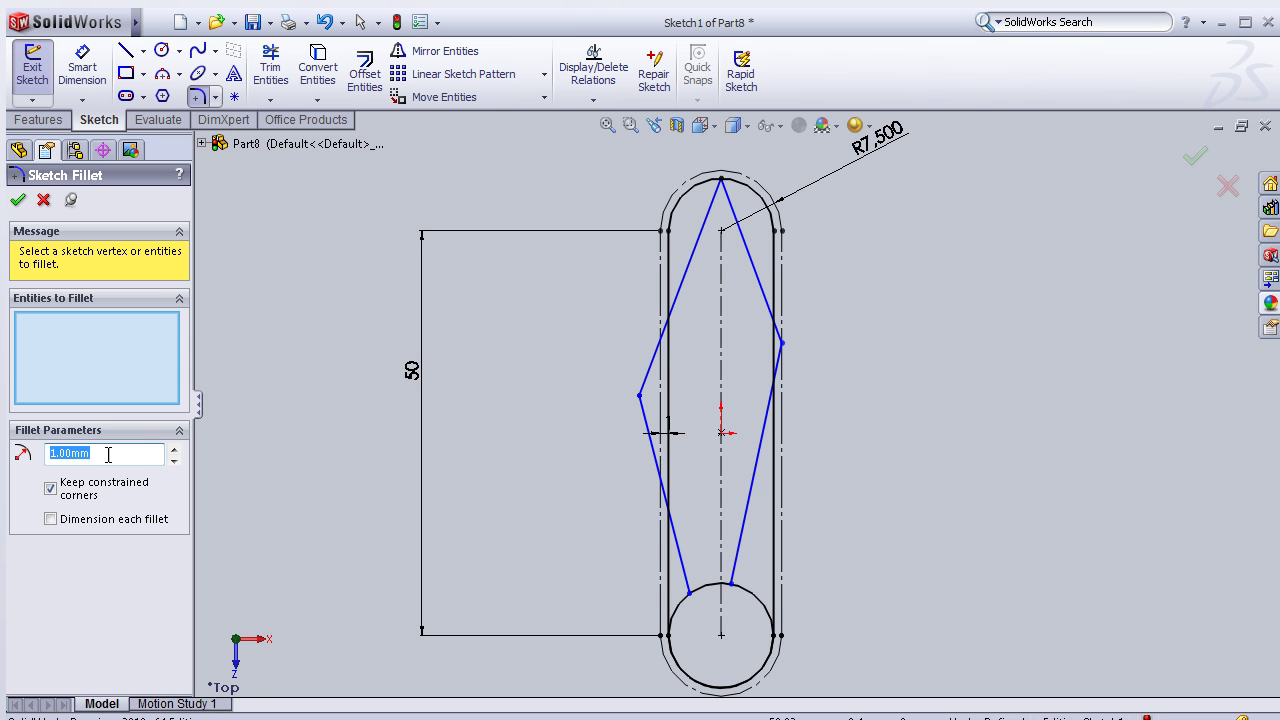
click(174, 452)
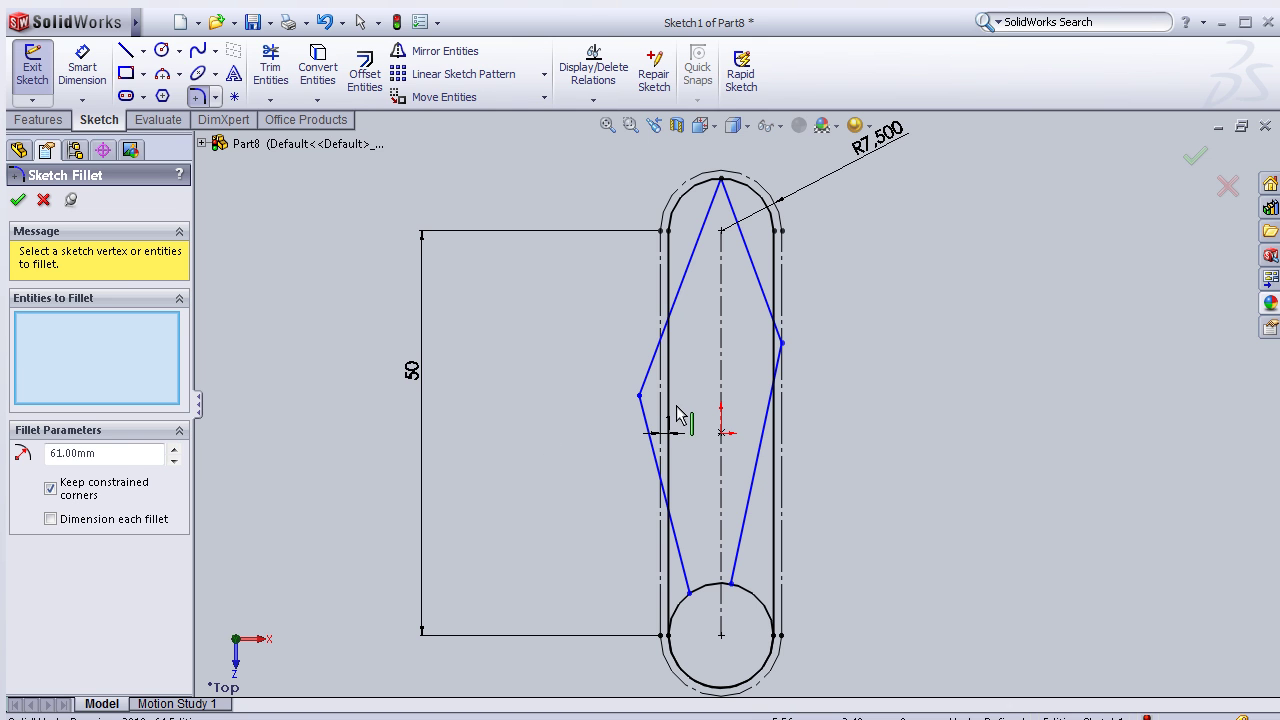
click(640, 397)
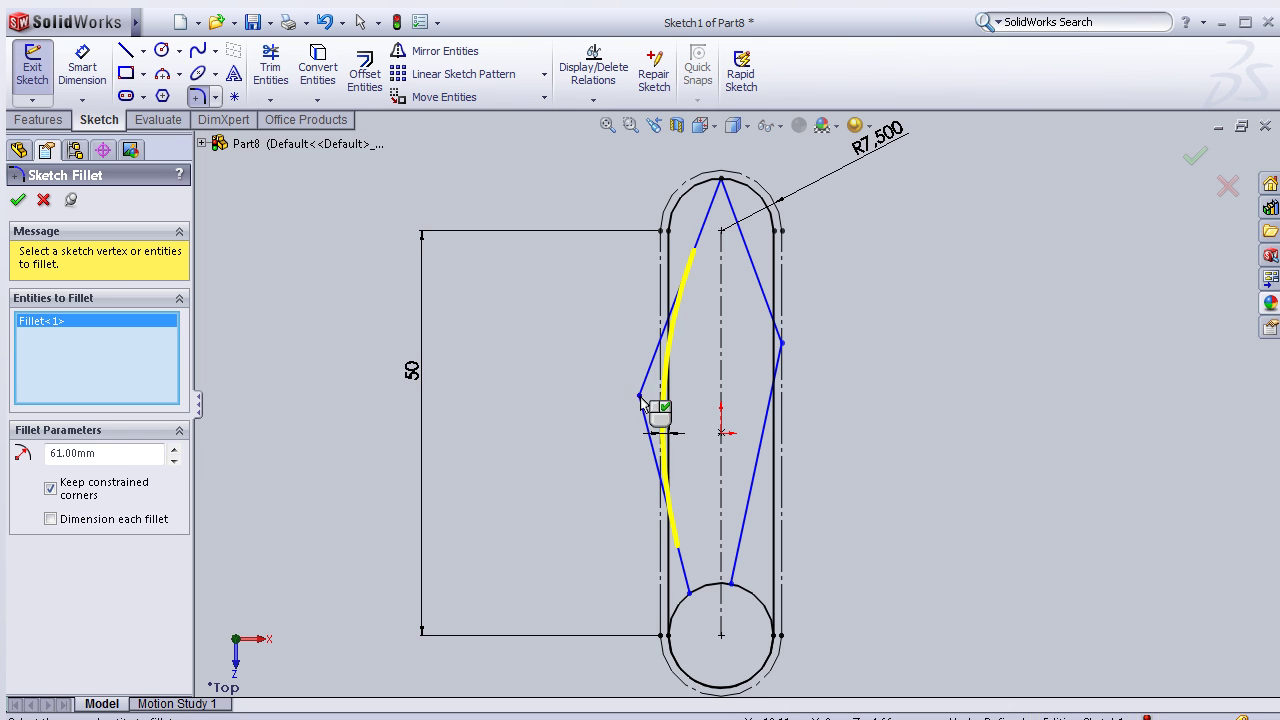
scroll(528, 516, down, 2)
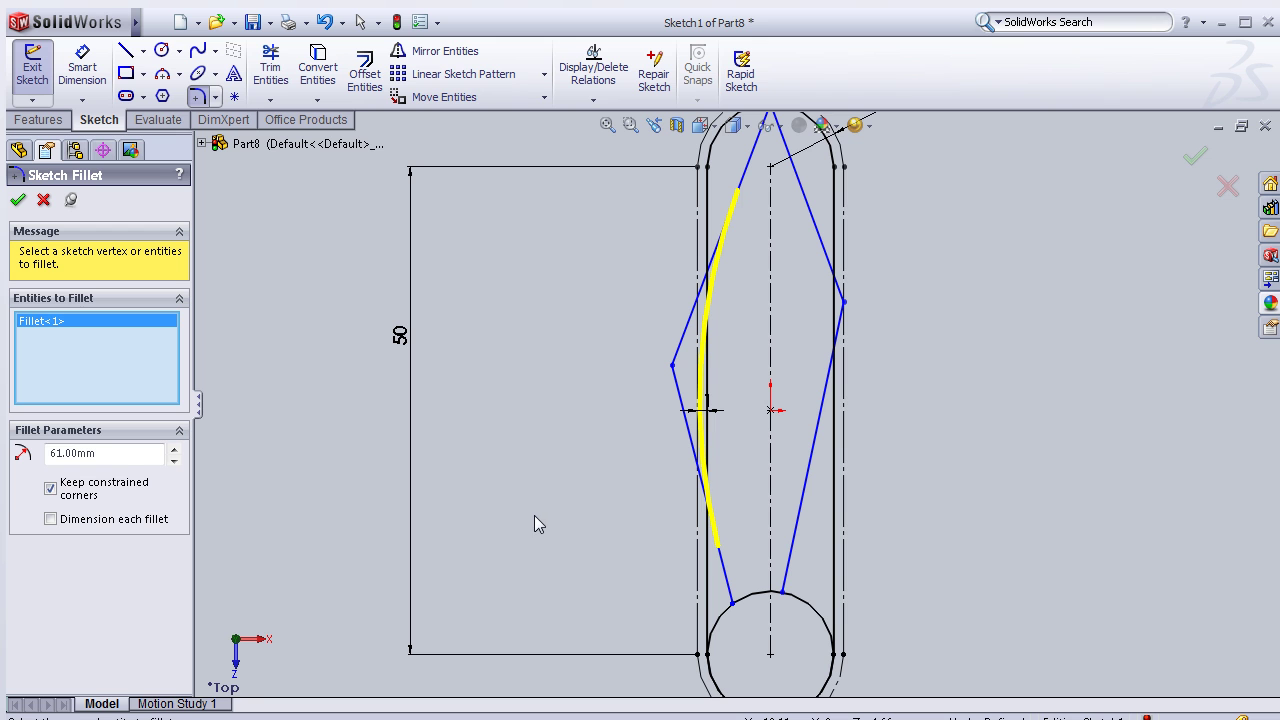
click(18, 201)
Step: Fillet the outline's right corner and blade tip with 0.5 mm radius
scroll(875, 375, up, 1)
scroll(868, 360, up, 1)
scroll(868, 358, down, 3)
drag(100, 453, 36, 453)
text(0.5)
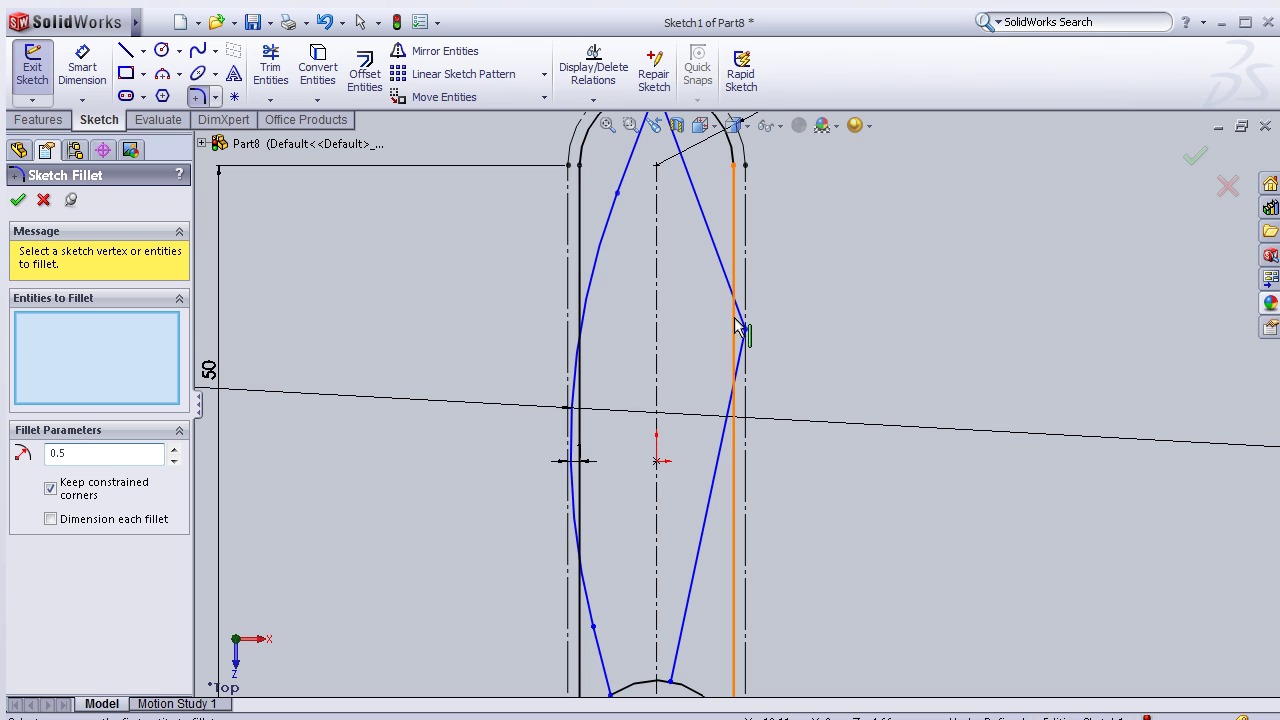
click(746, 331)
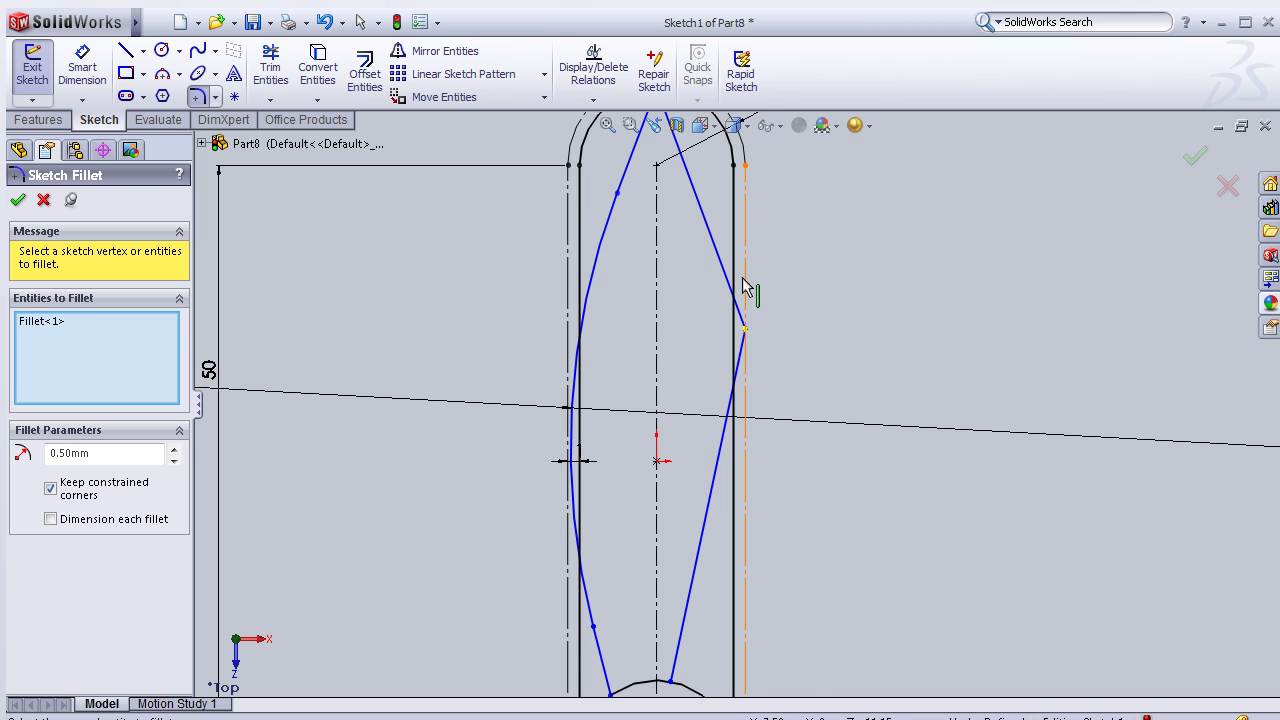
scroll(725, 265, up, 3)
scroll(691, 210, down, 4)
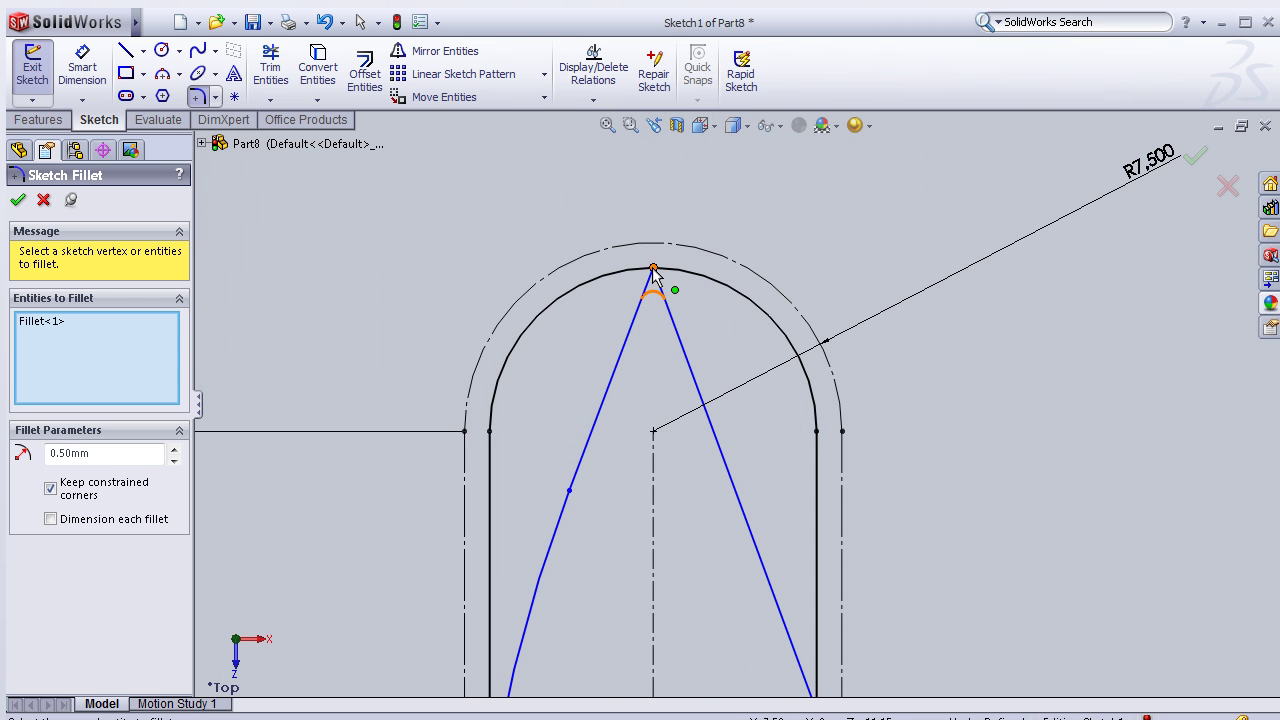
click(653, 269)
scroll(726, 320, up, 1)
scroll(700, 380, up, 1)
scroll(694, 400, up, 1)
scroll(696, 420, up, 1)
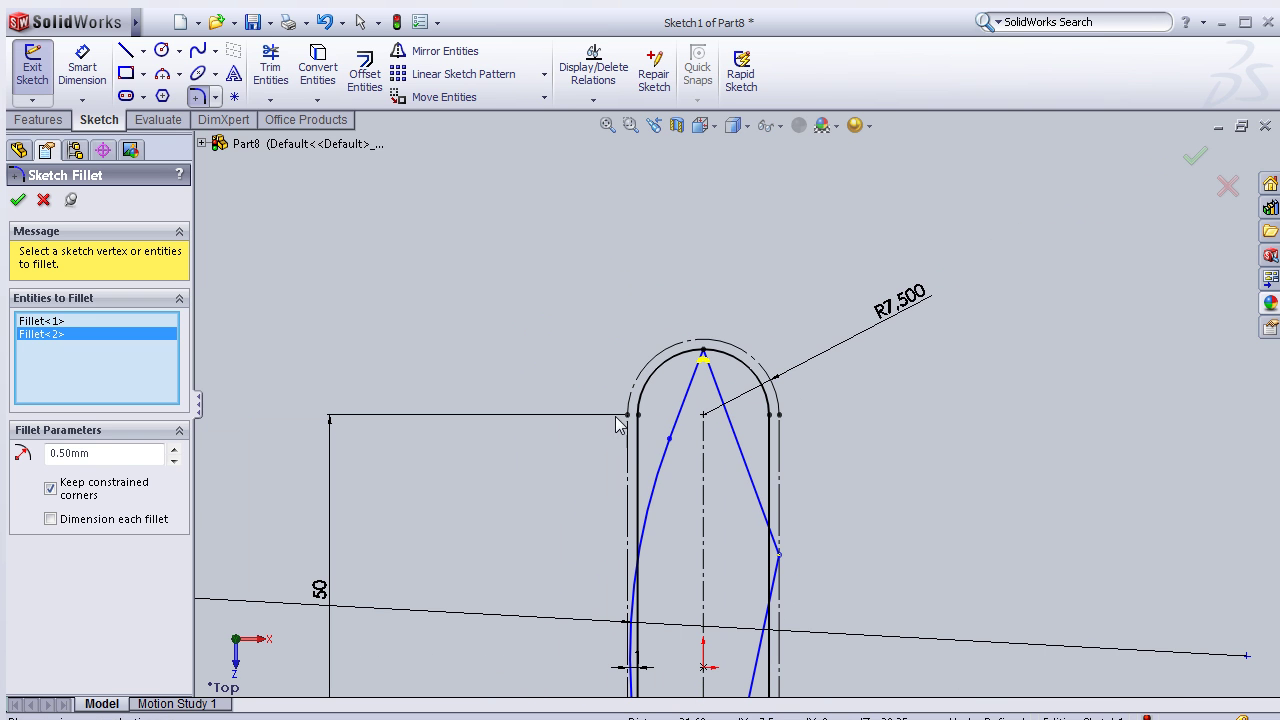
click(18, 200)
scroll(785, 310, up, 1)
scroll(700, 450, up, 1)
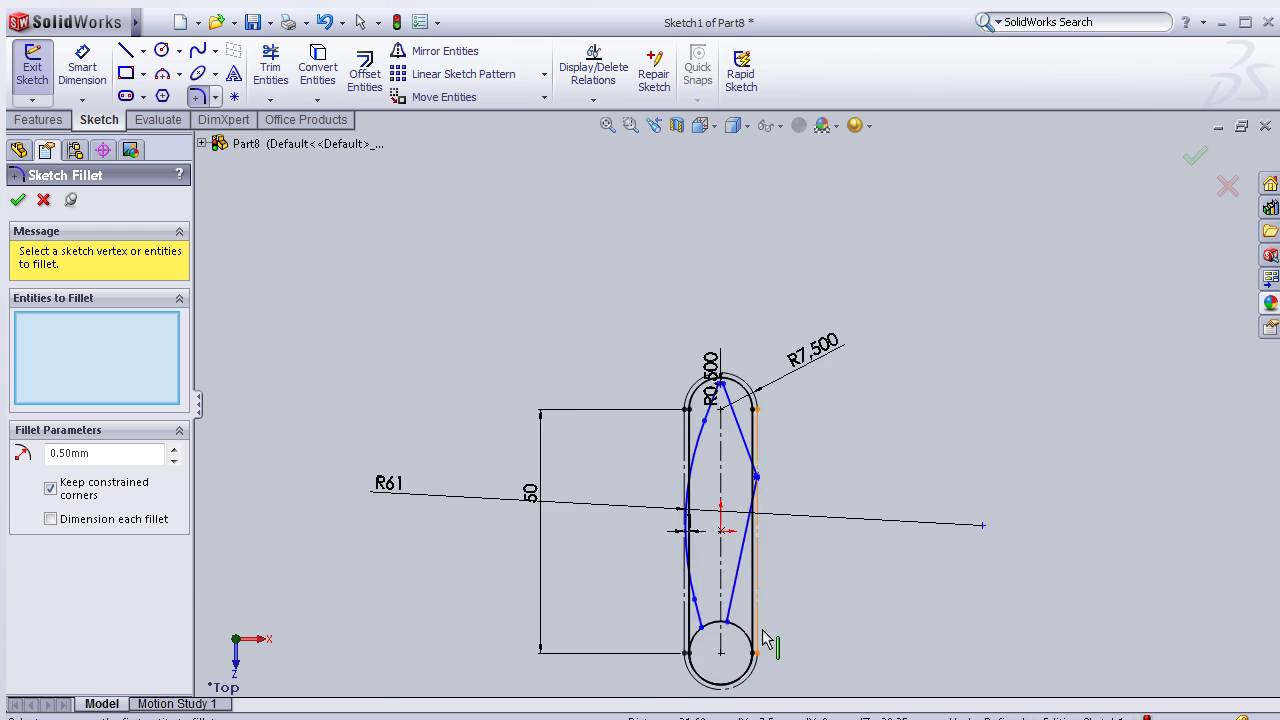
scroll(620, 590, up, 1)
scroll(810, 534, down, 1)
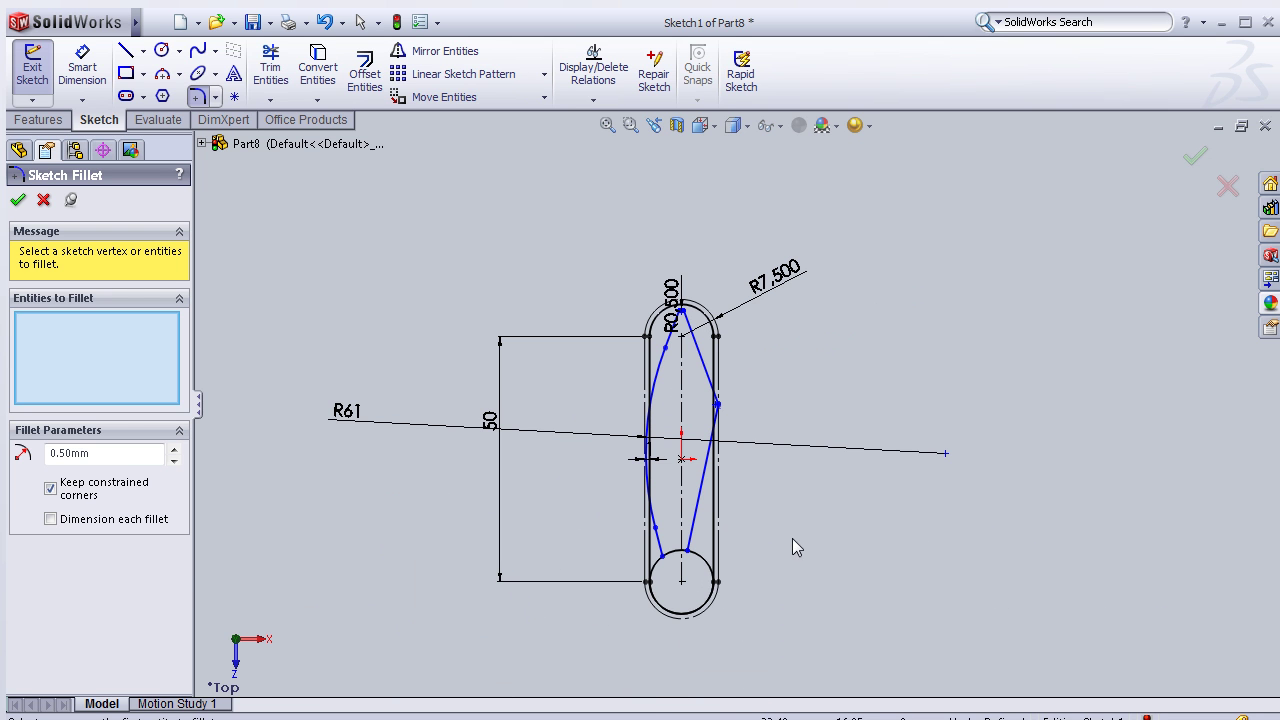
click(18, 200)
scroll(747, 467, down, 2)
Step: Dimension the gap between the two base line ends on the circle as 7 mm
scroll(705, 545, down, 1)
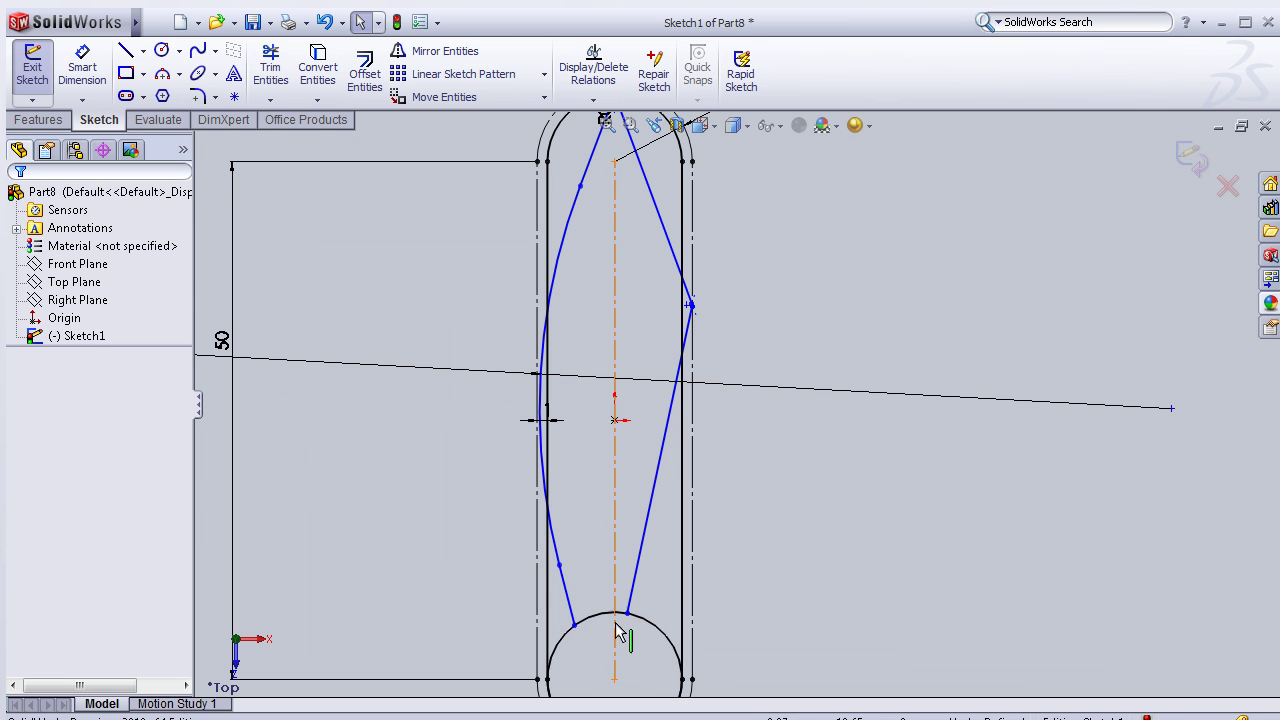
drag(629, 614, 651, 623)
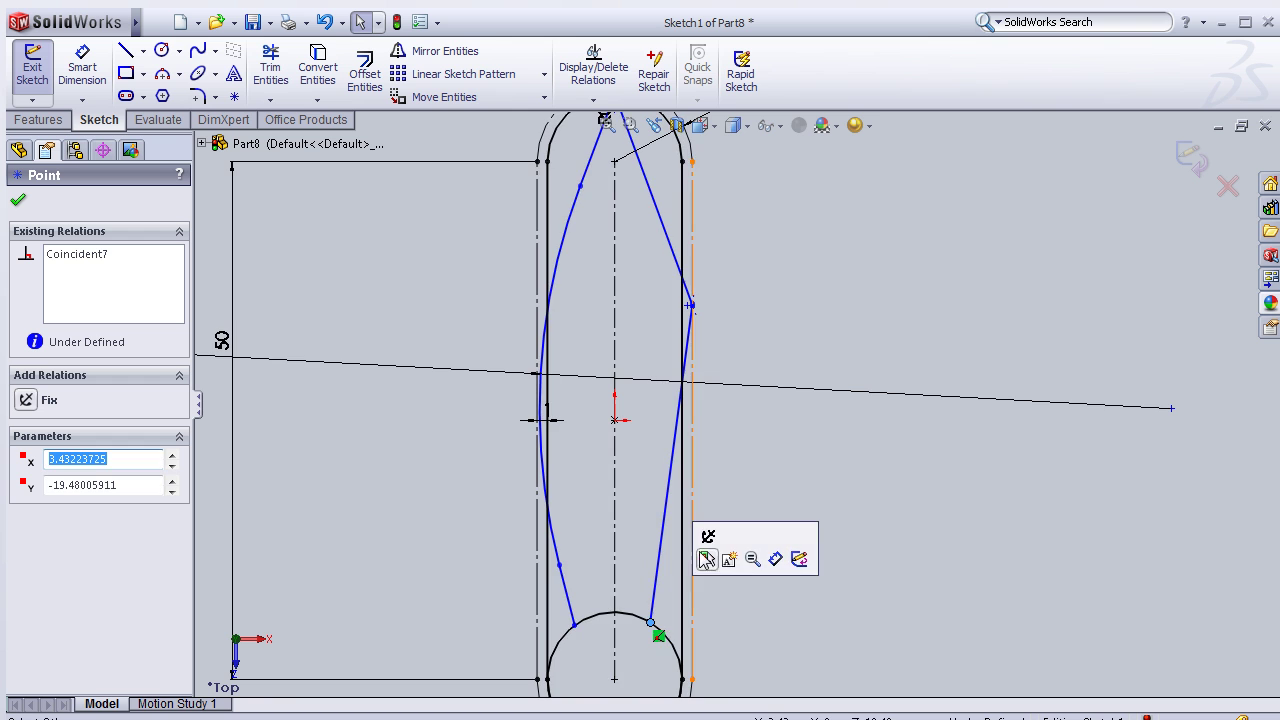
scroll(745, 400, up, 2)
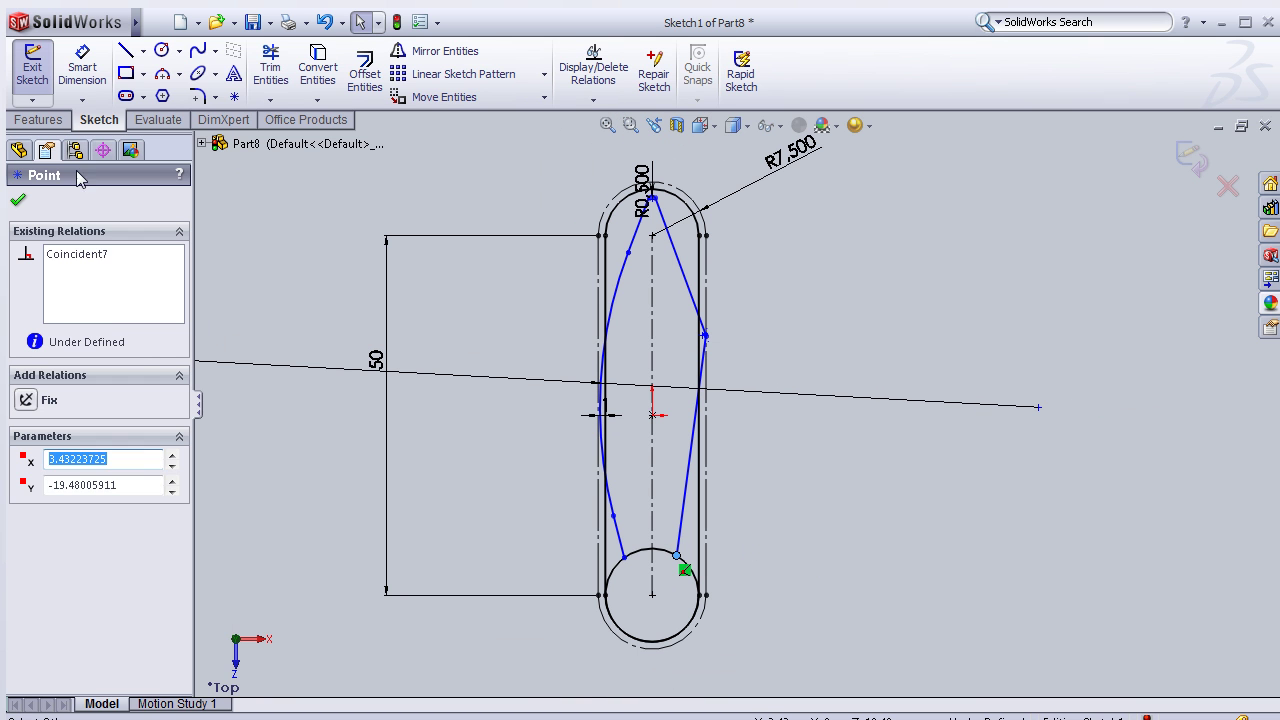
click(82, 68)
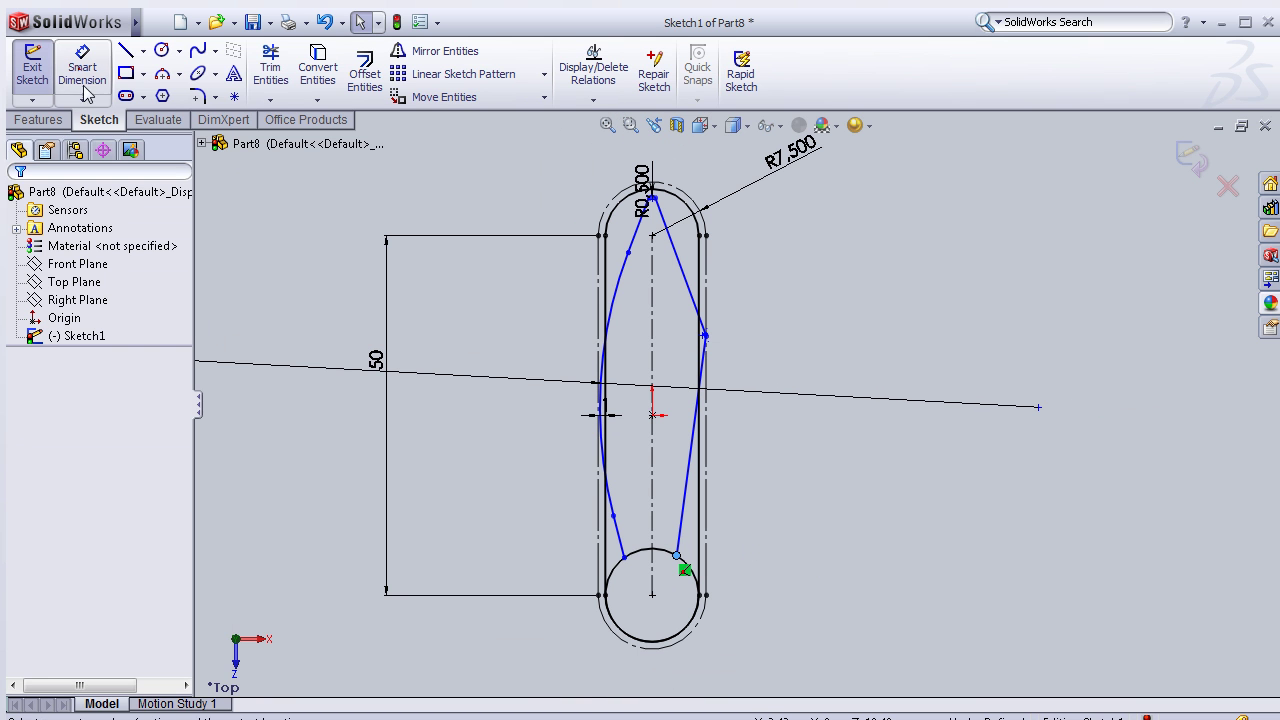
click(624, 558)
click(677, 556)
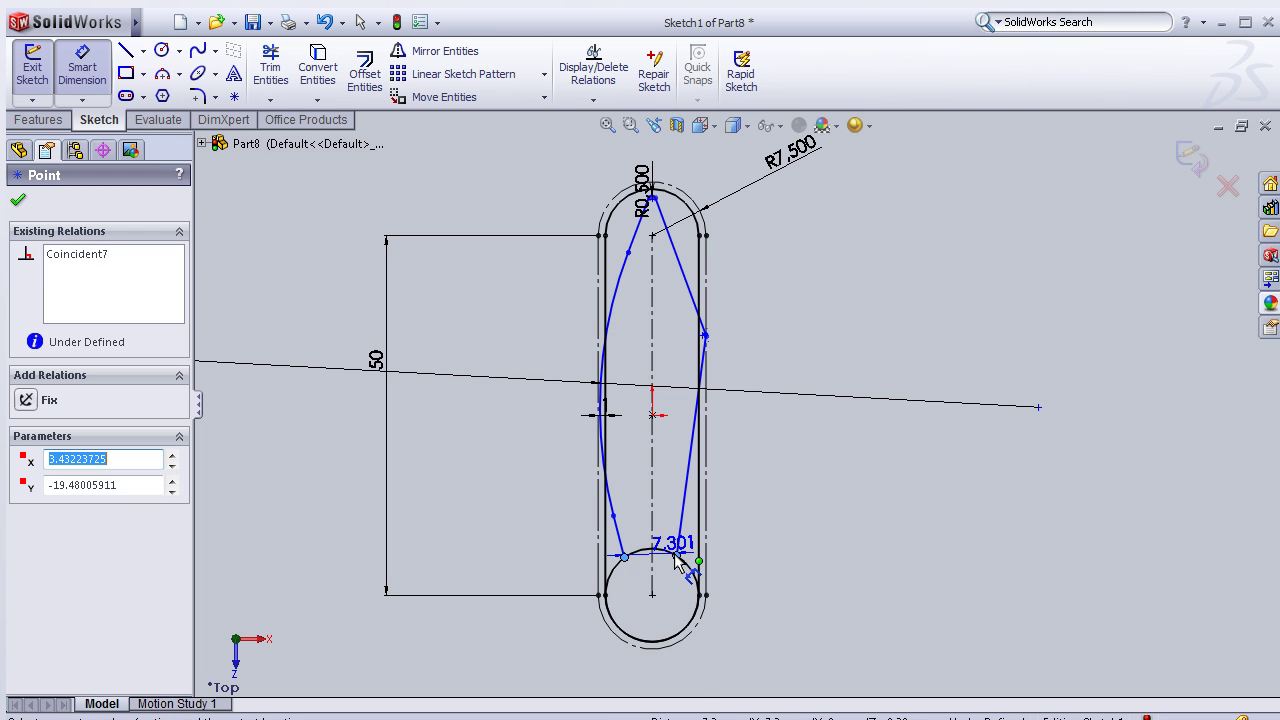
click(684, 688)
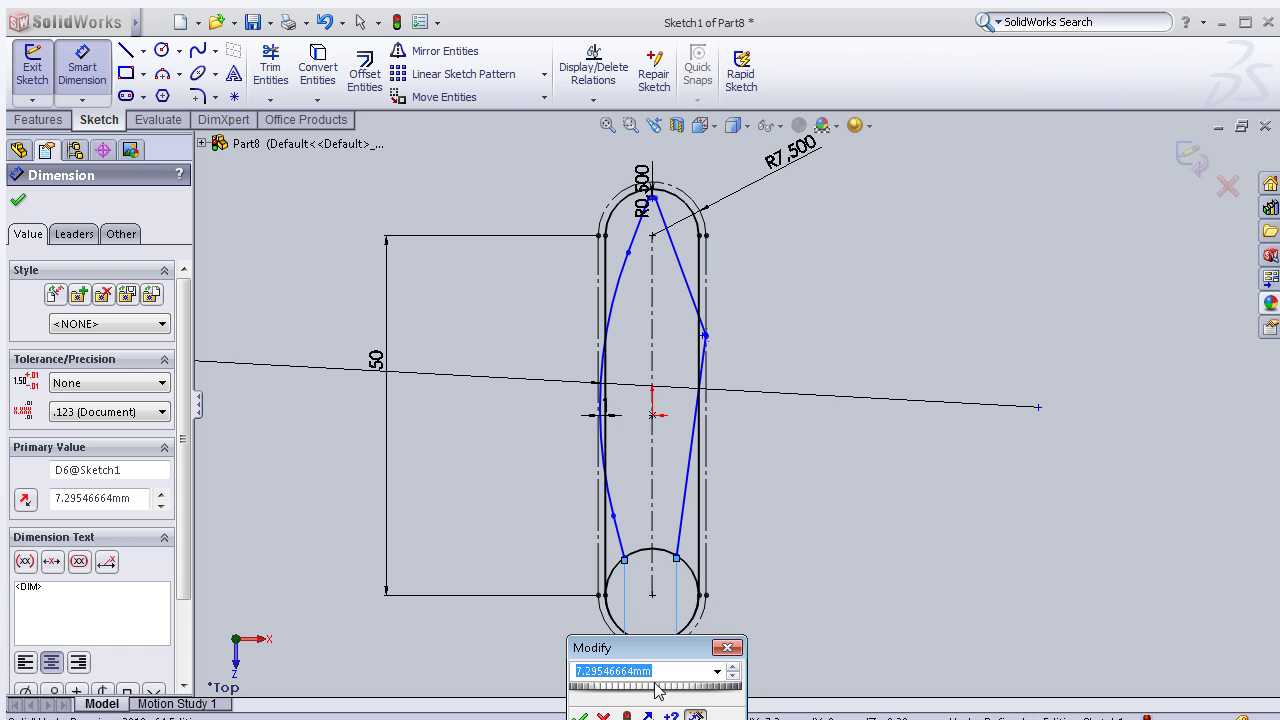
text(7)
click(578, 716)
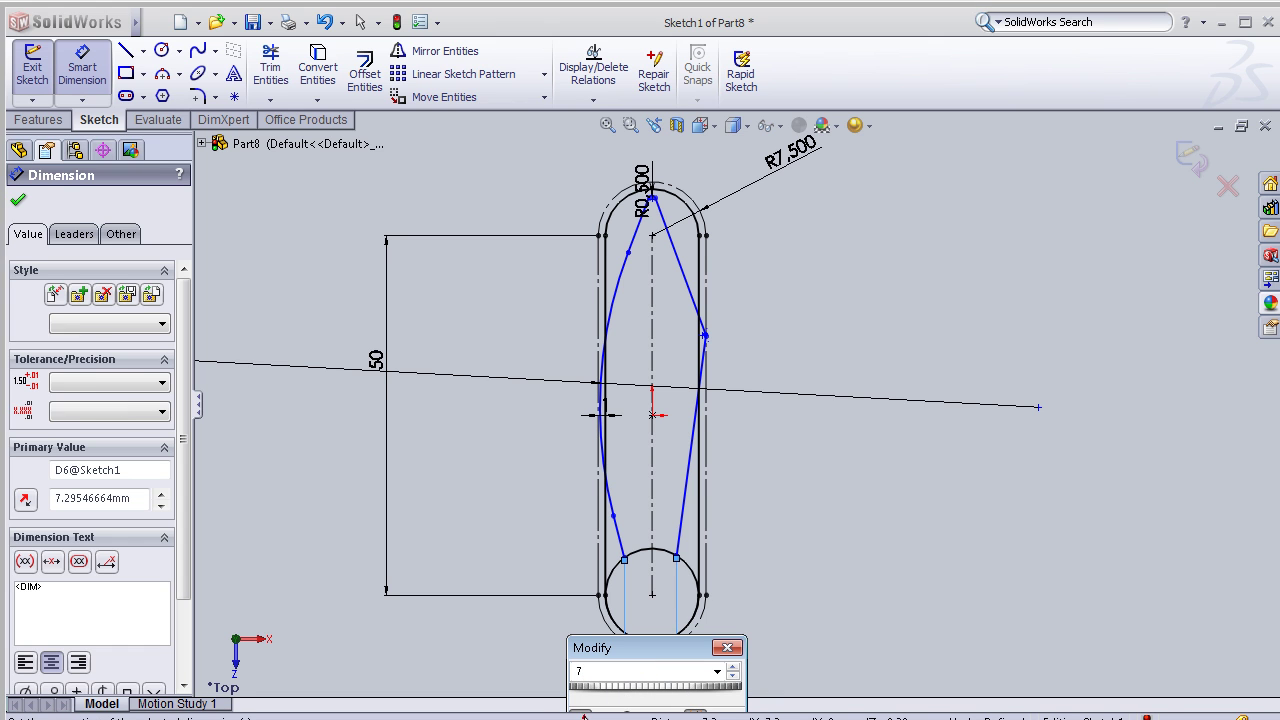
click(575, 558)
Step: Add a Horizontal relation between the two base points on the circle
scroll(660, 578, down, 3)
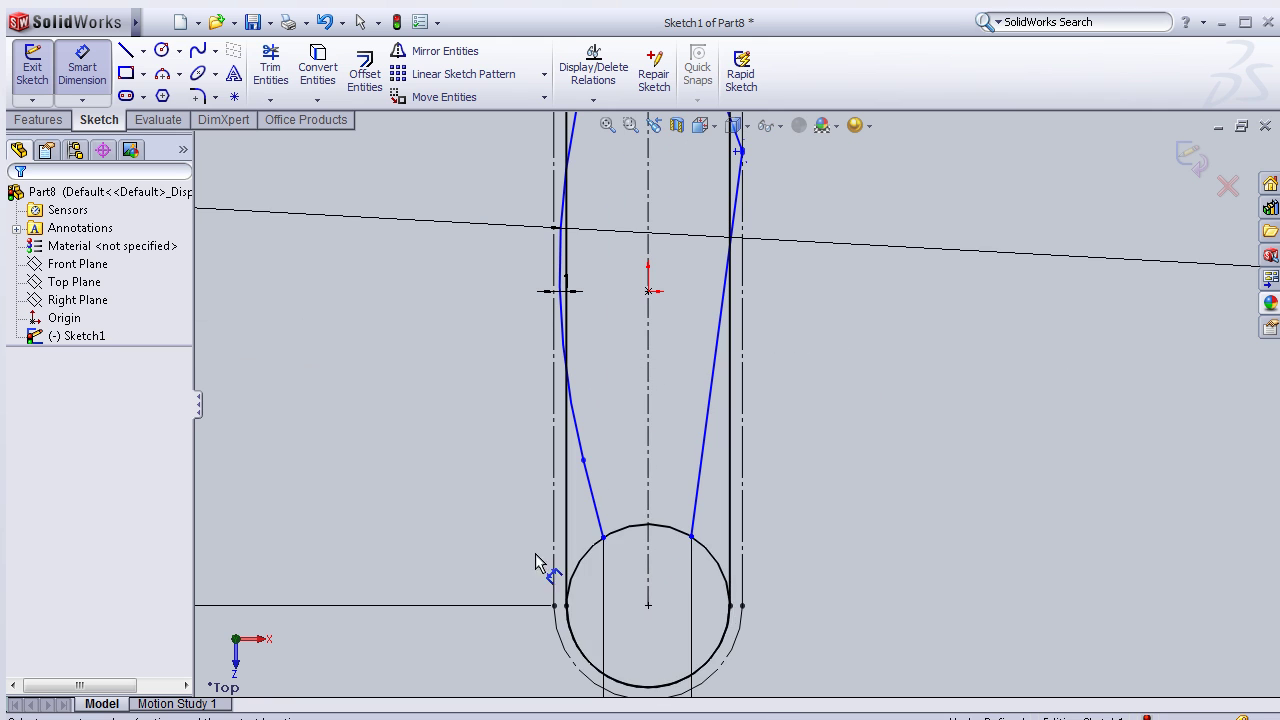
click(604, 539)
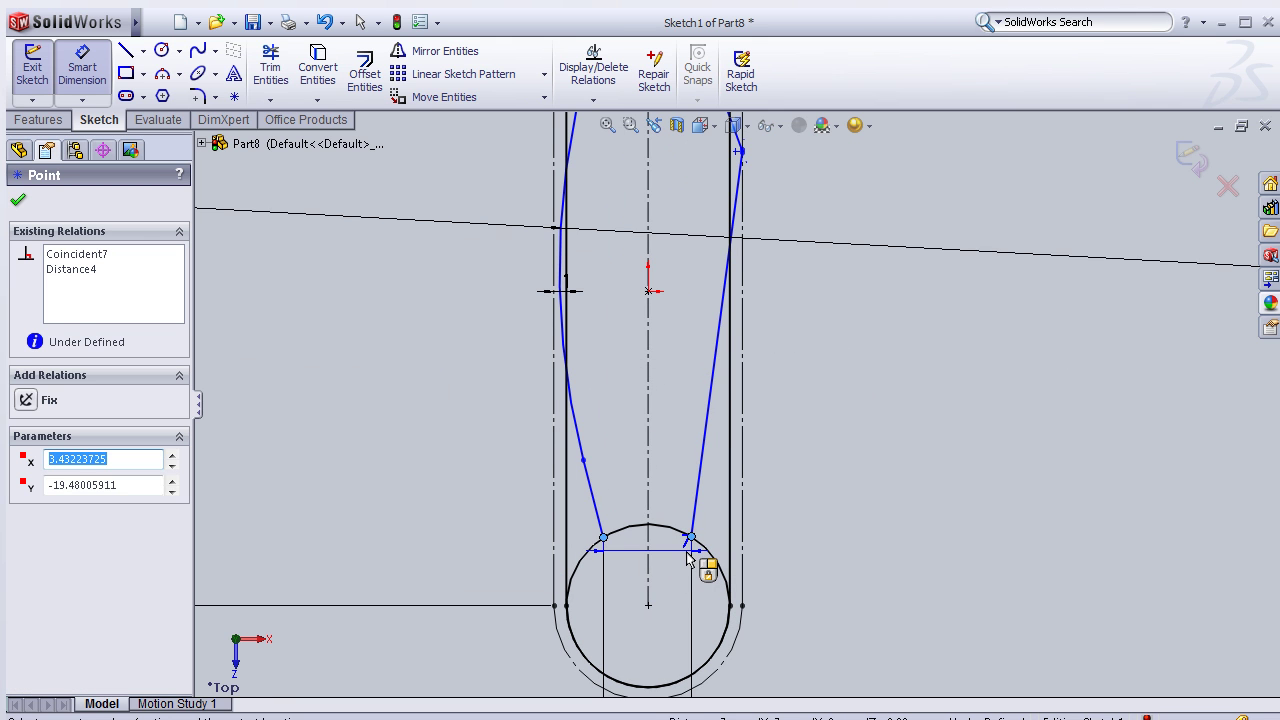
click(686, 558)
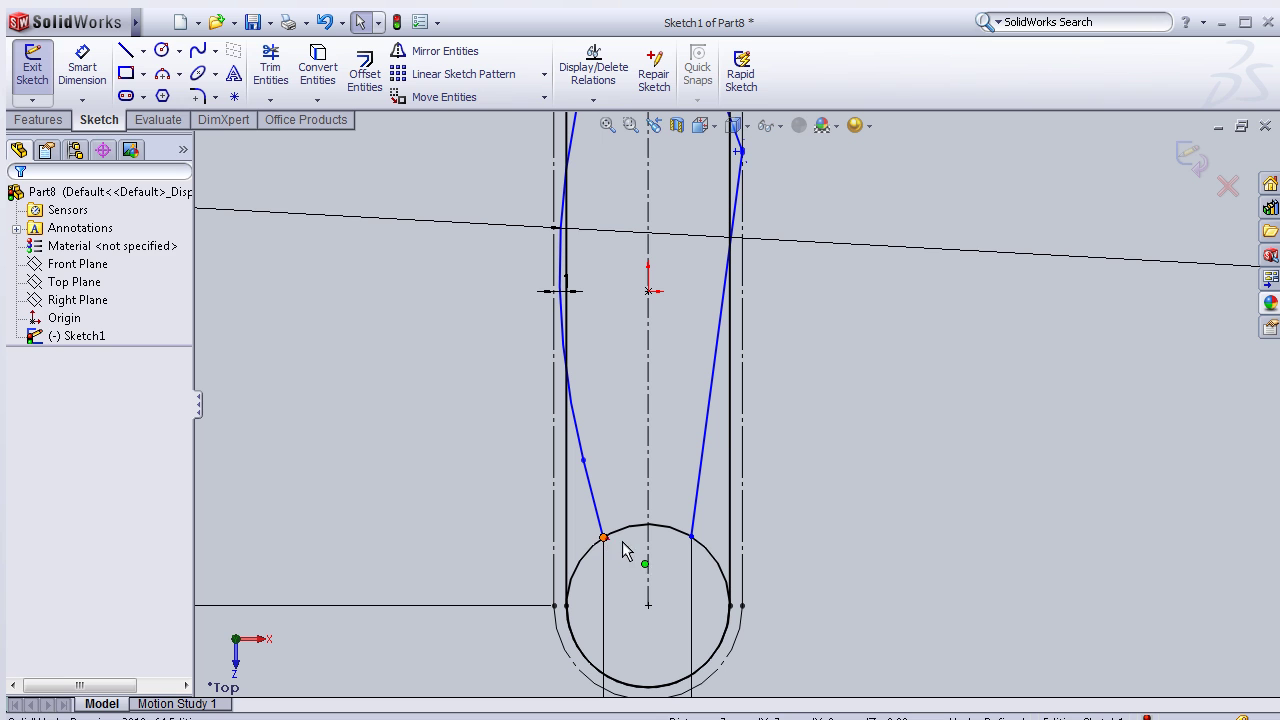
click(605, 539)
ctrl+click(691, 539)
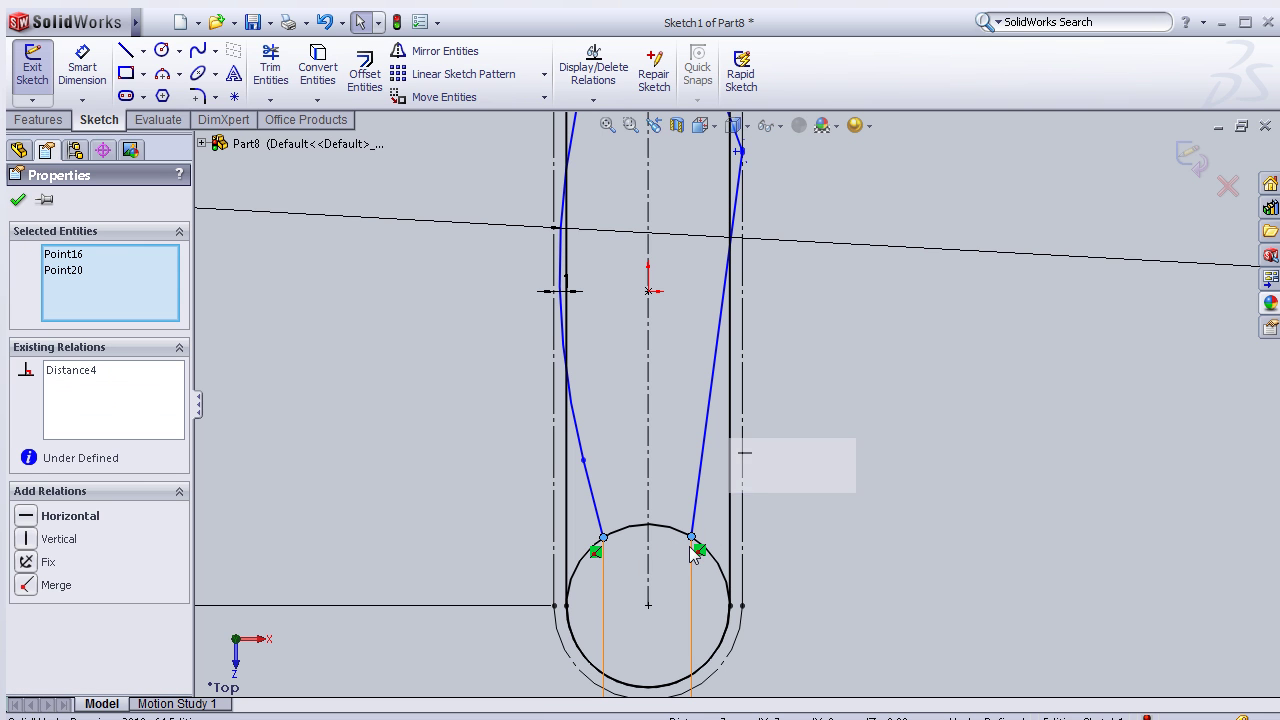
click(86, 524)
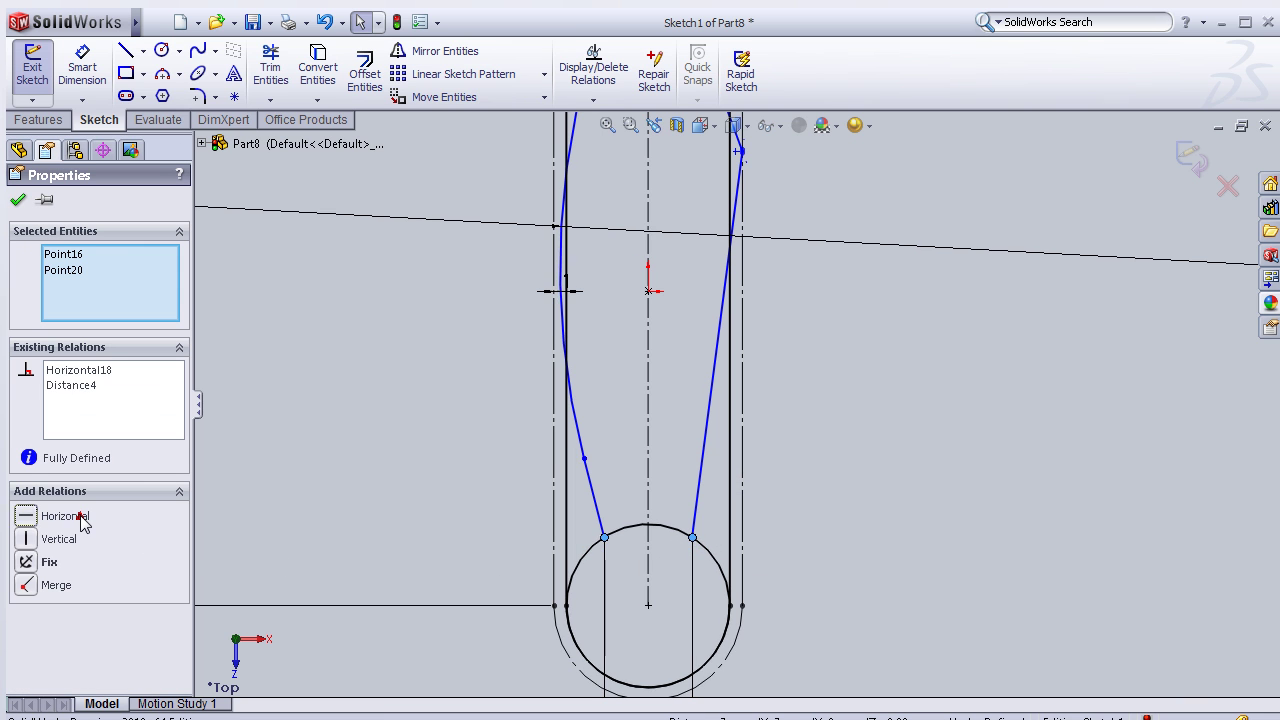
click(18, 200)
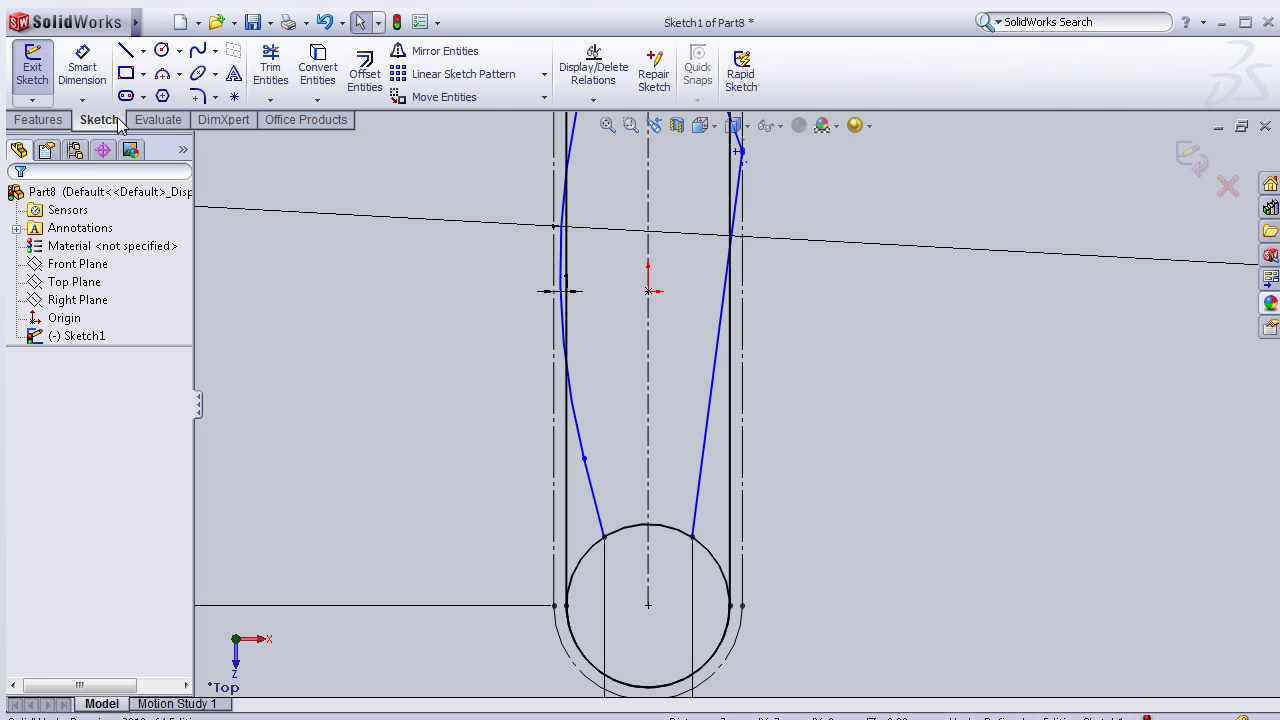
Step: Power-trim the pivot circle's top arc and the lower right slot line
click(270, 70)
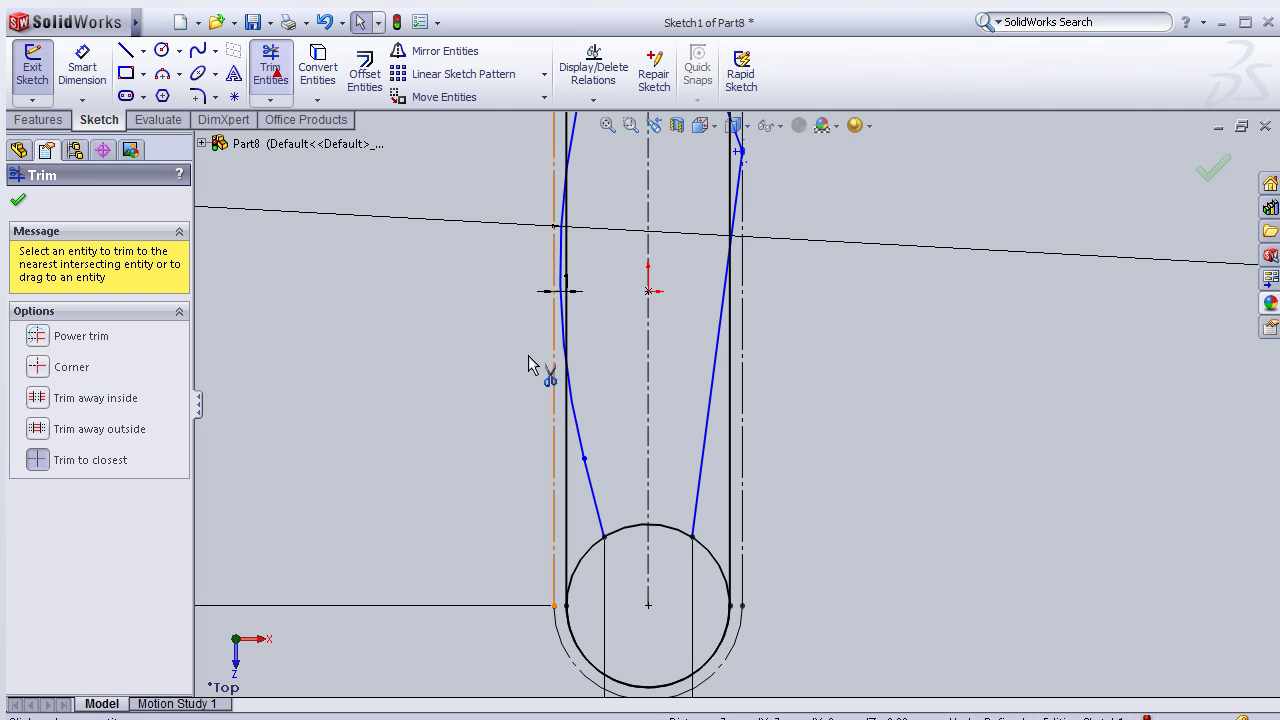
click(664, 528)
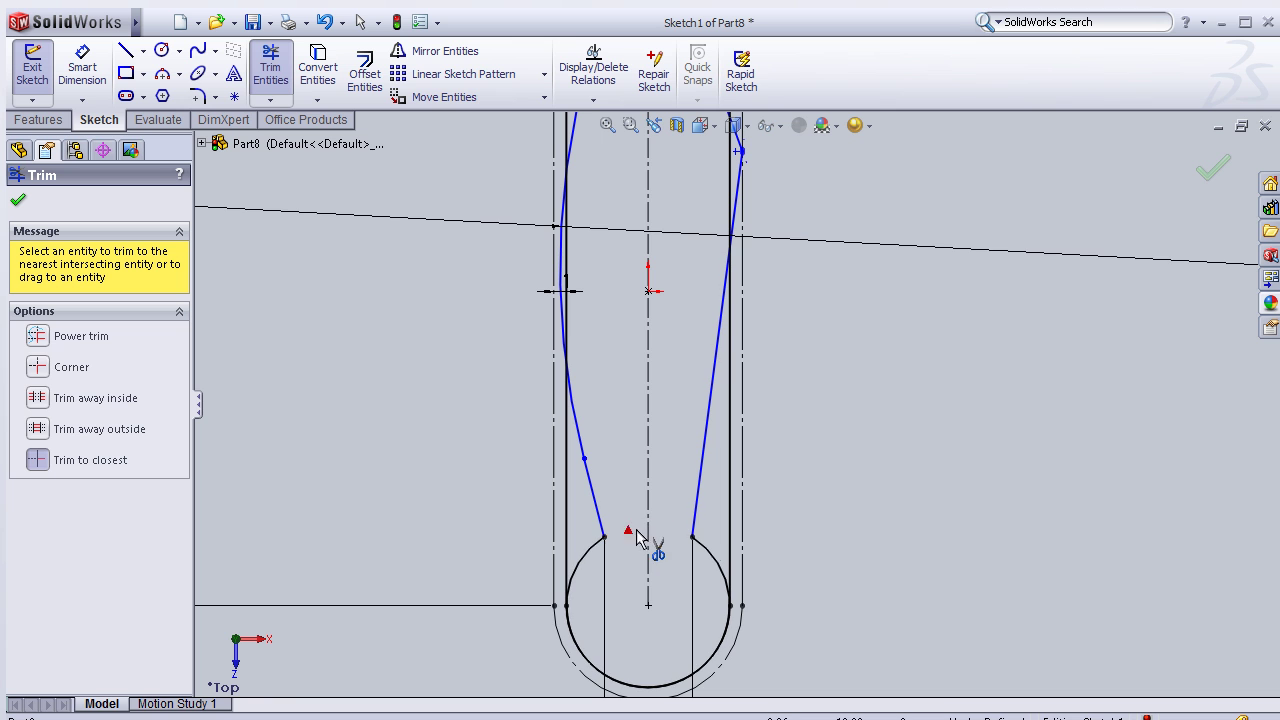
scroll(755, 578, up, 2)
scroll(752, 486, up, 1)
scroll(752, 440, up, 3)
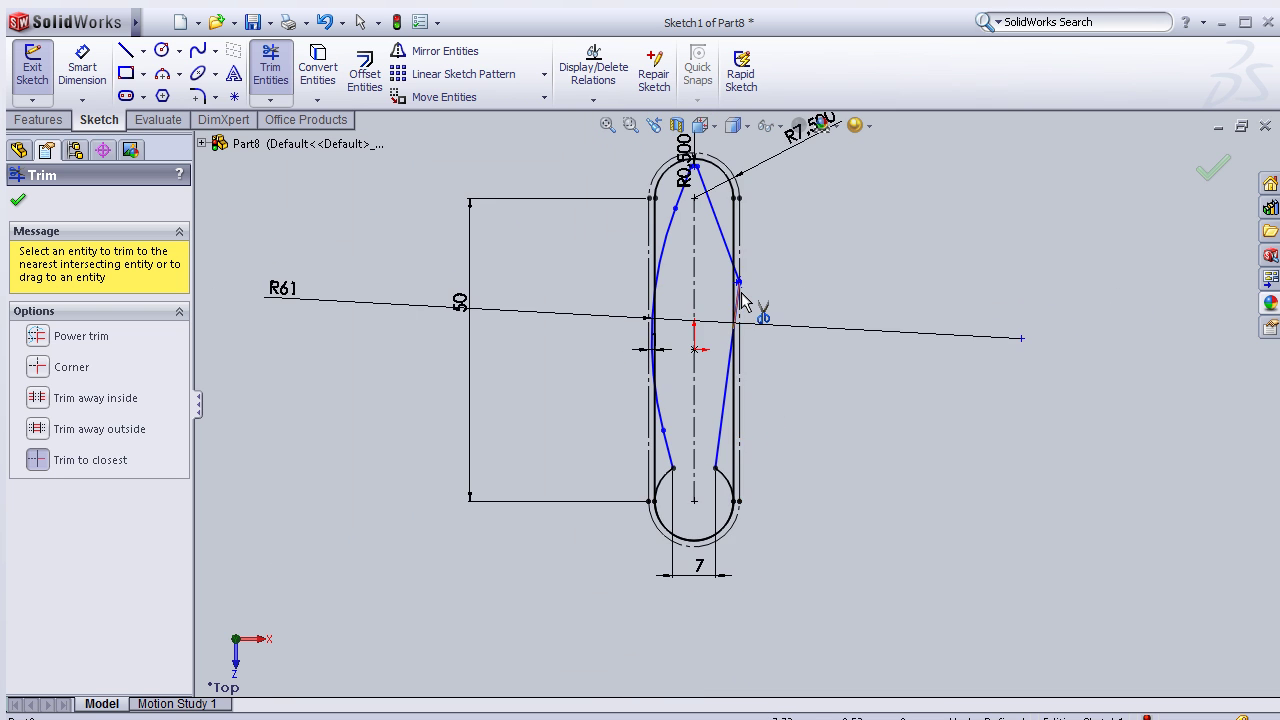
scroll(755, 300, down, 4)
scroll(755, 300, up, 2)
scroll(755, 300, up, 1)
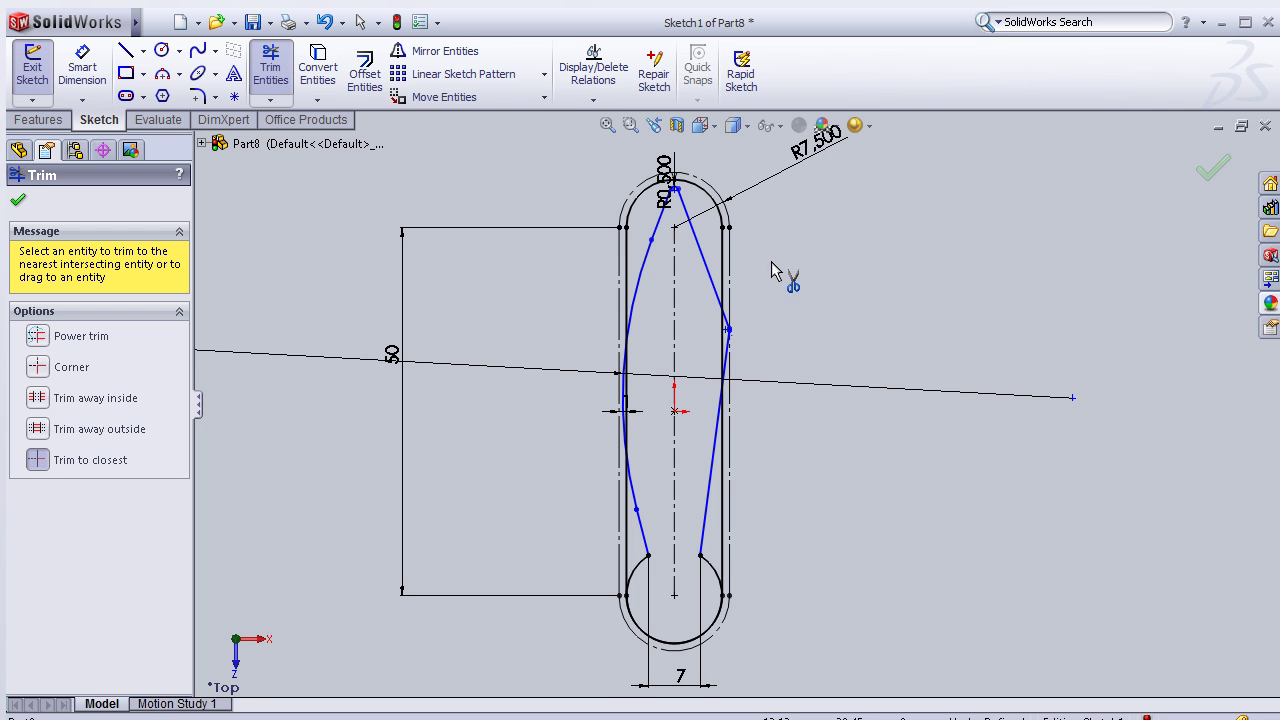
scroll(763, 297, down, 1)
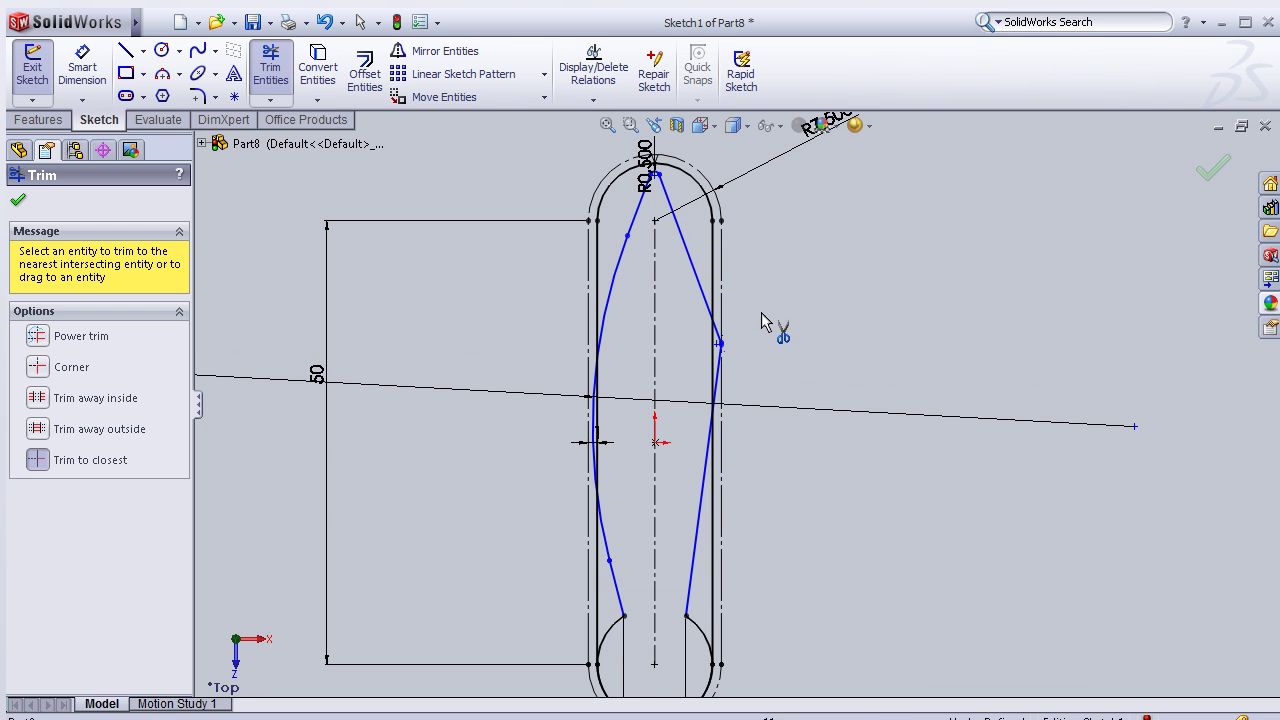
scroll(723, 487, down, 3)
click(702, 493)
Step: Trim the upper right slot line, top slot arc and left slot line, accepting the relation warning
scroll(717, 235, up, 2)
click(716, 183)
scroll(718, 195, up, 3)
click(711, 219)
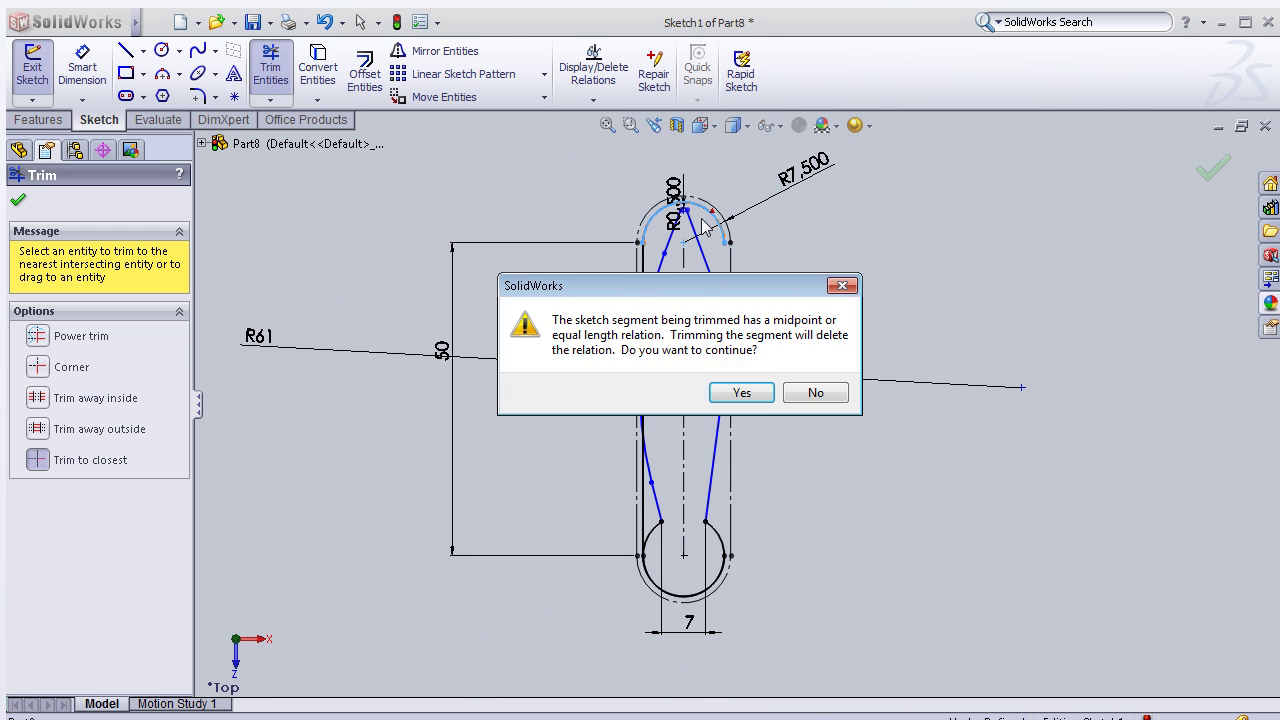
click(741, 392)
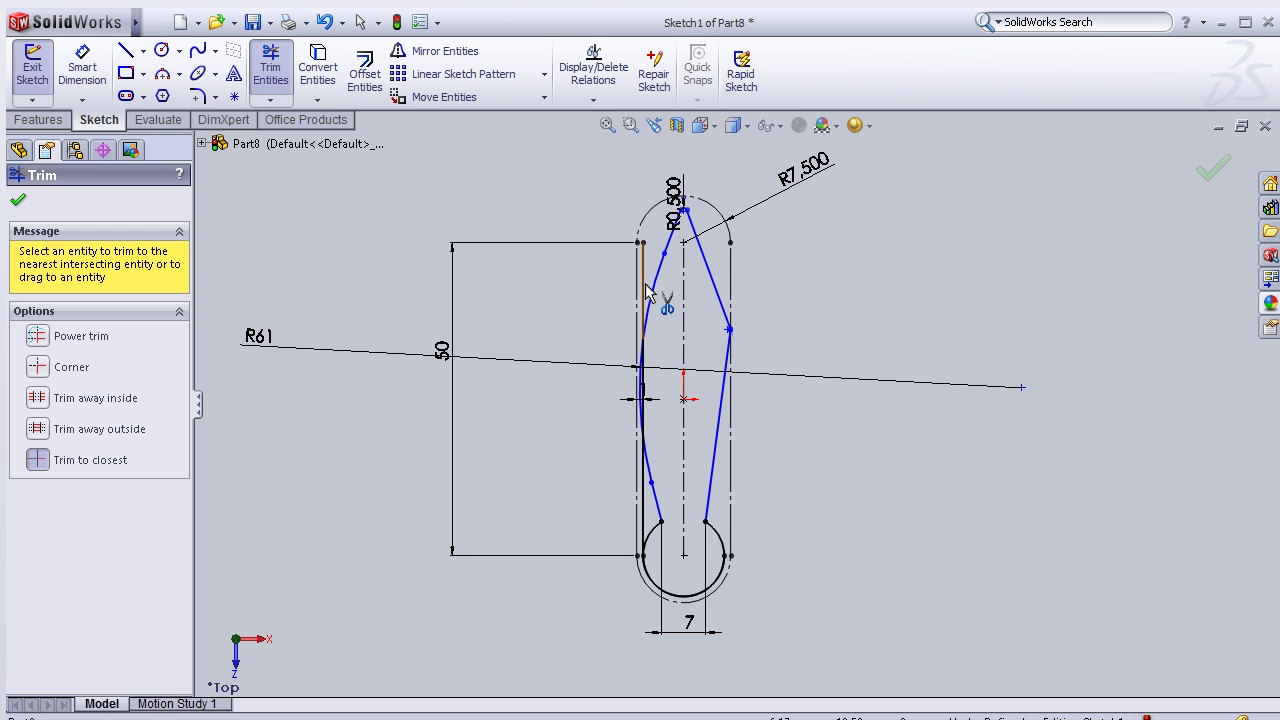
click(645, 292)
click(651, 388)
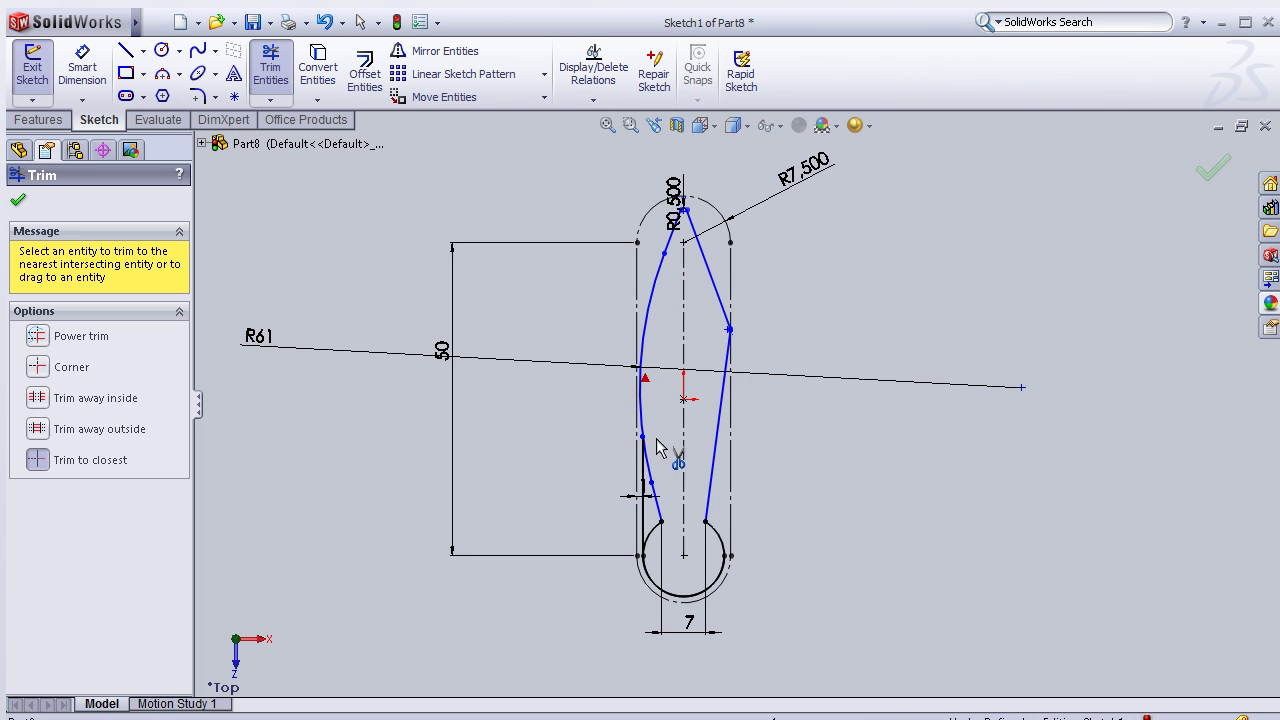
click(645, 505)
scroll(814, 380, down, 3)
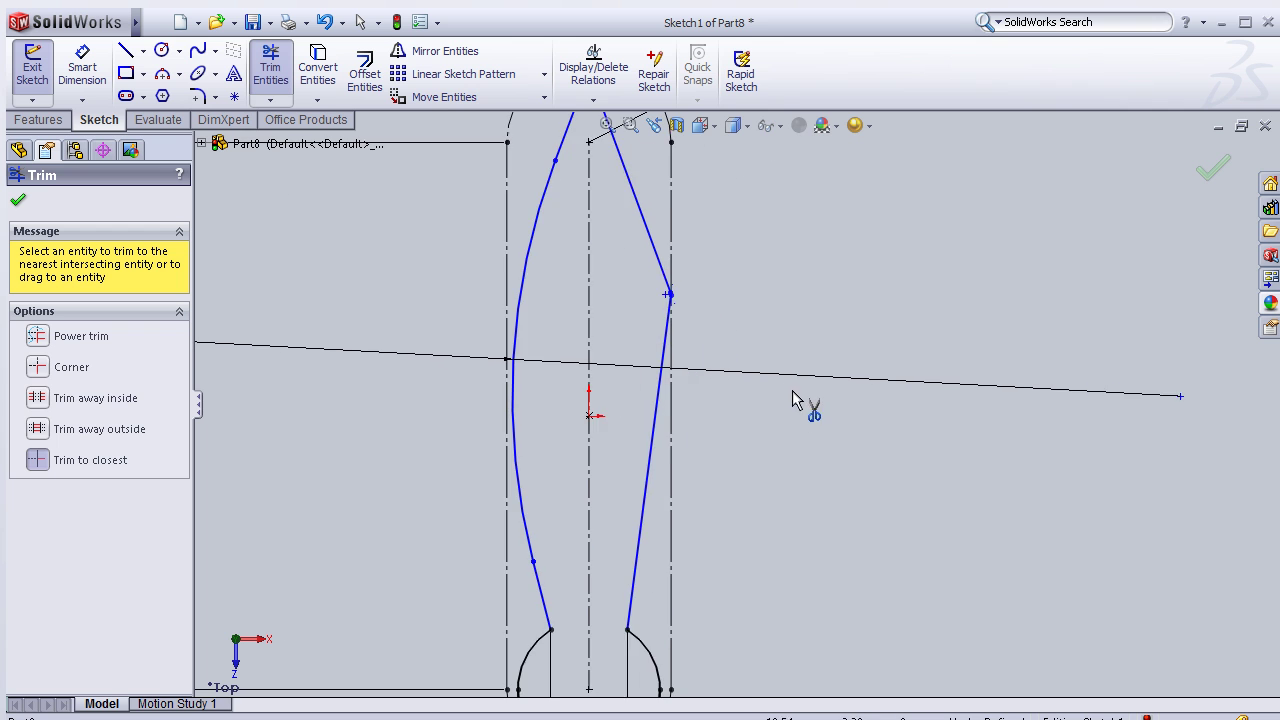
scroll(716, 425, up, 2)
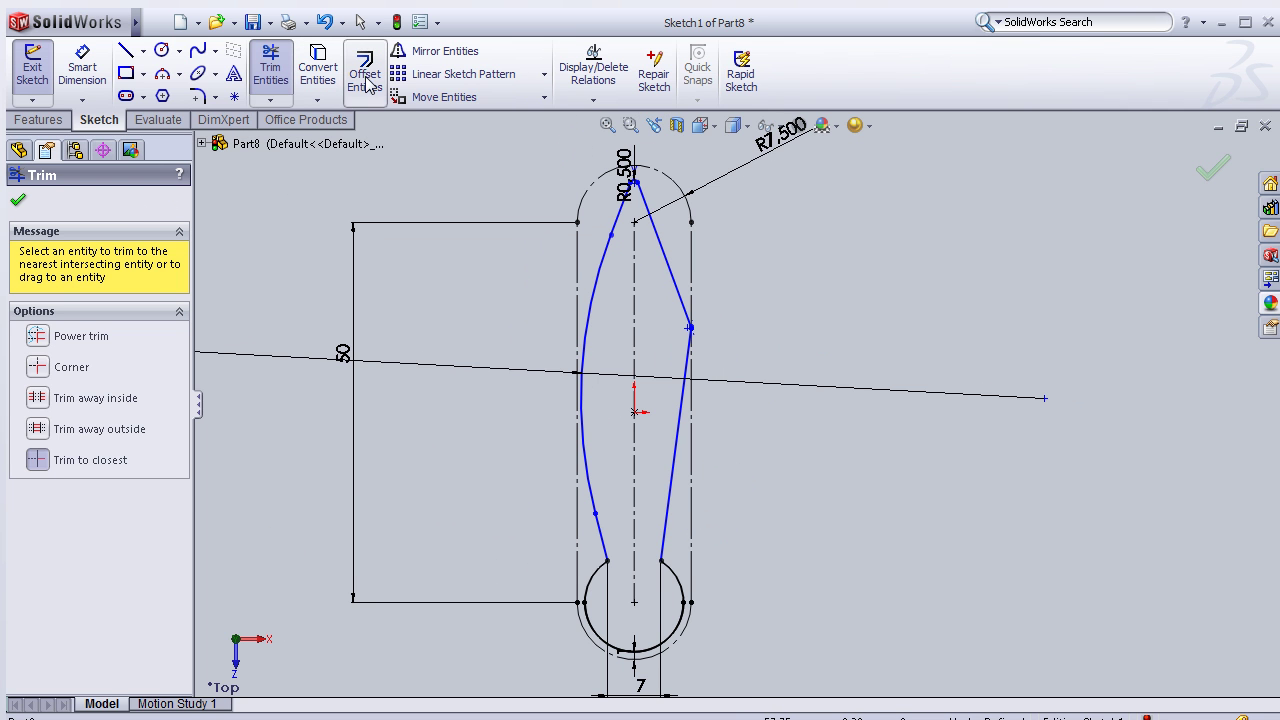
Step: Fillet both lower blade corners at the pivot circle with a 4 mm radius
click(198, 96)
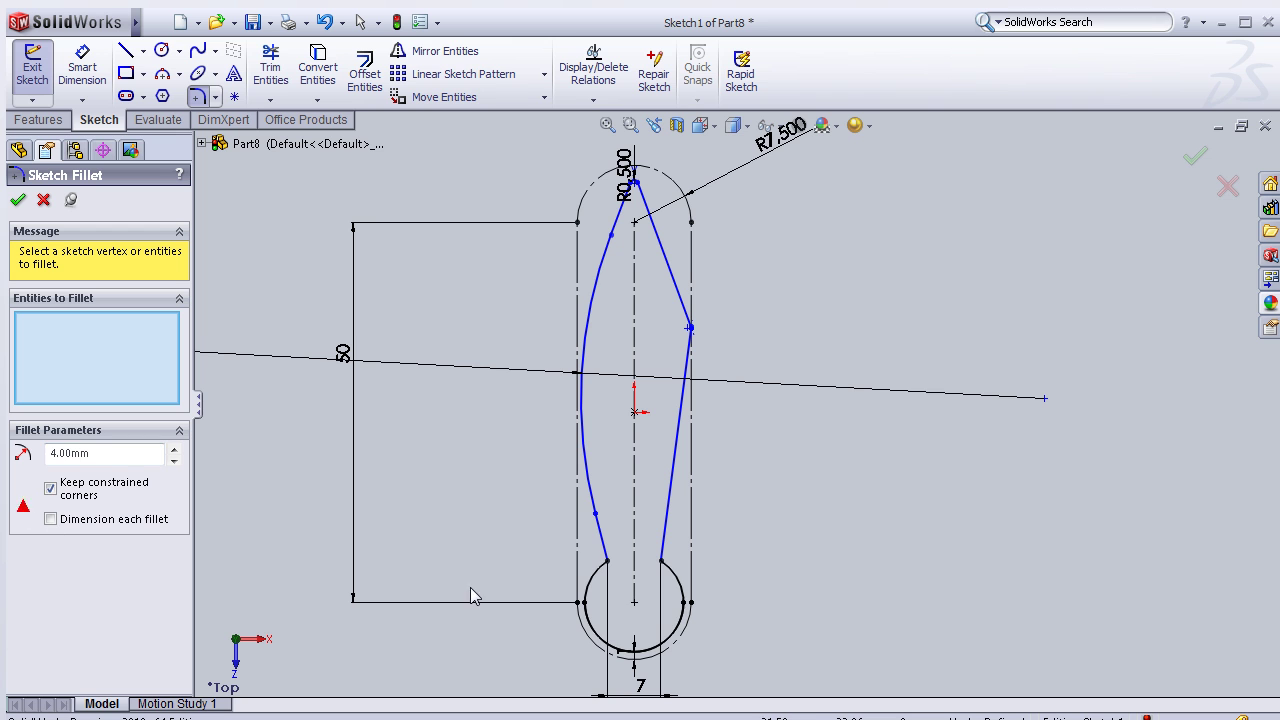
click(606, 558)
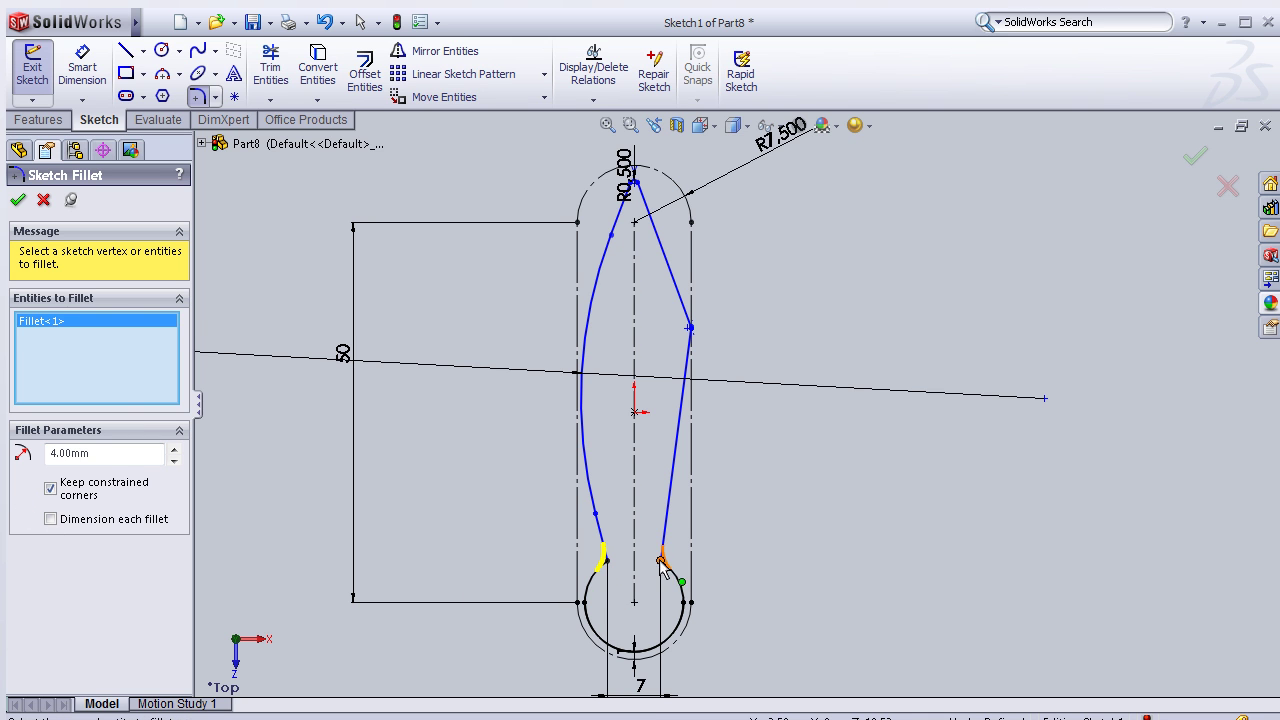
click(661, 560)
click(18, 200)
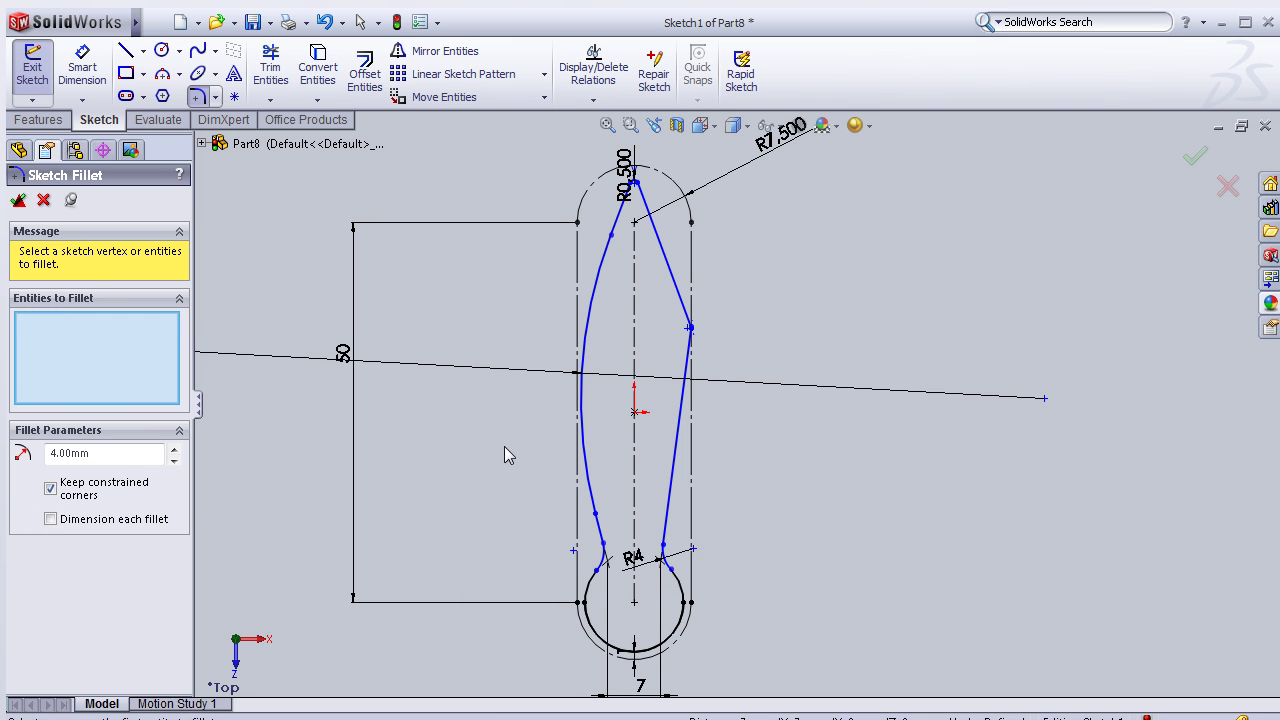
scroll(680, 525, down, 1)
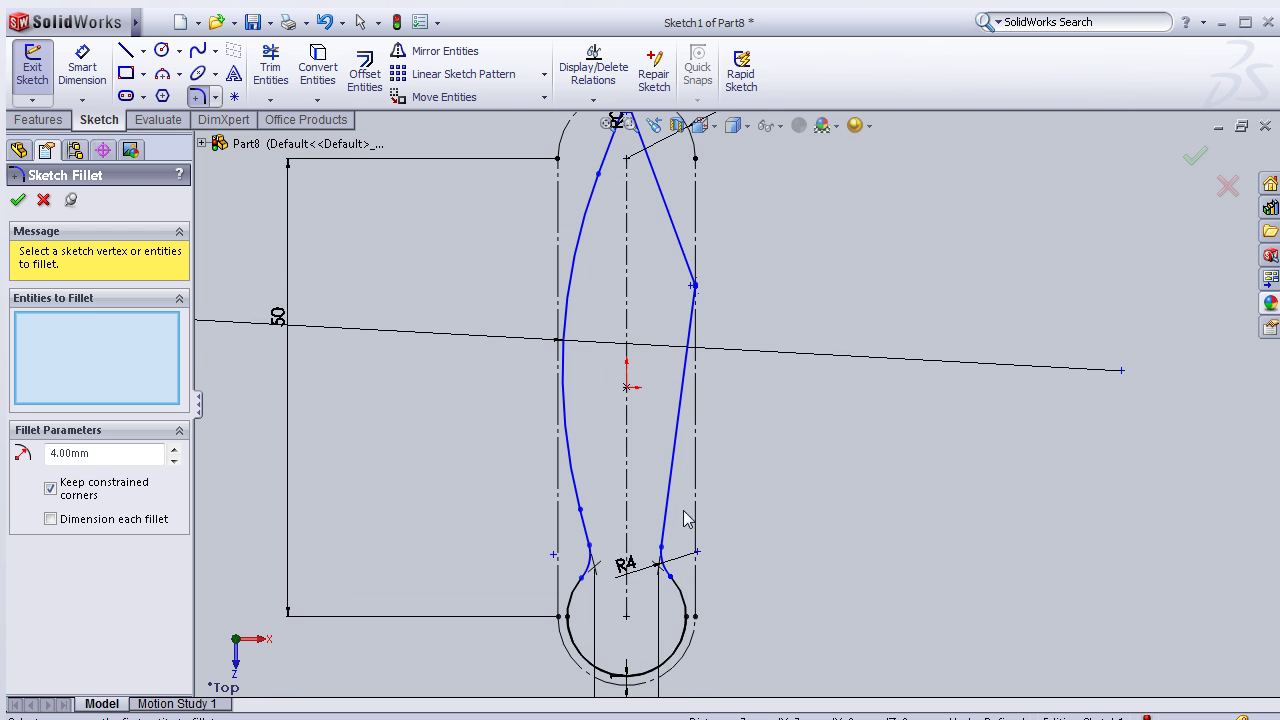
click(161, 50)
Step: Draw a circle at the pivot centre and dimension it to 2 mm diameter
click(626, 616)
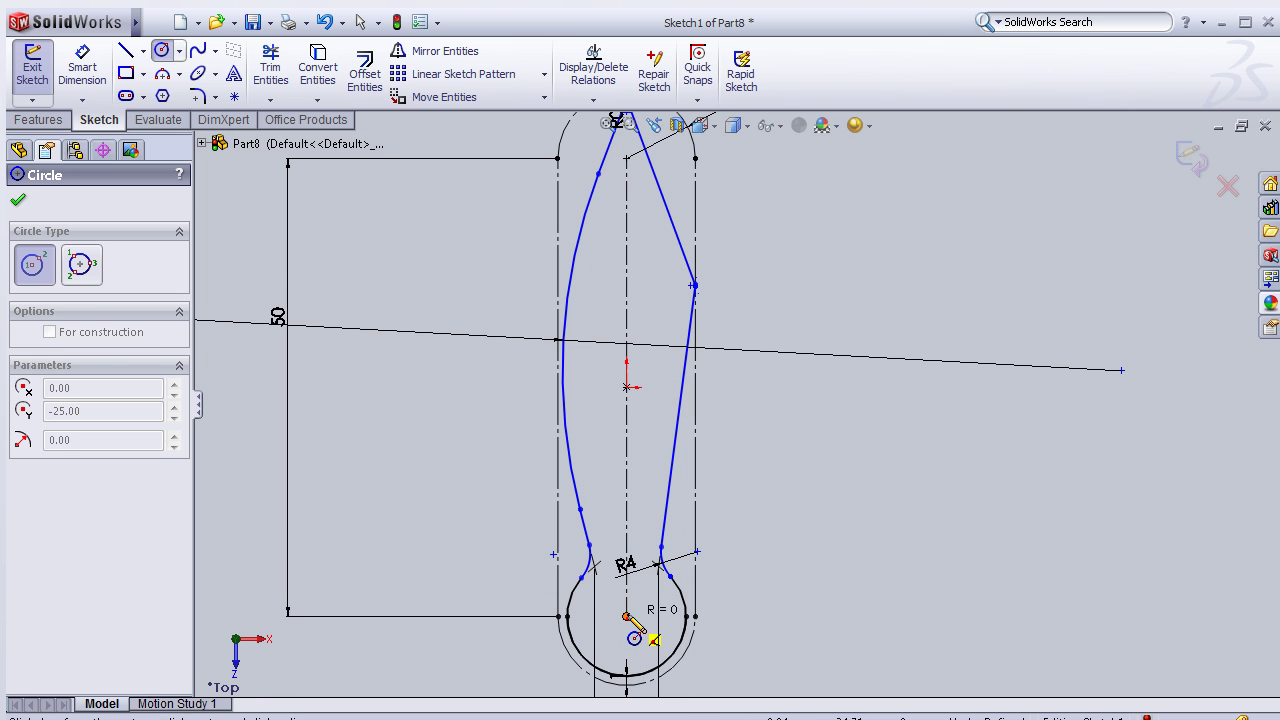
click(633, 607)
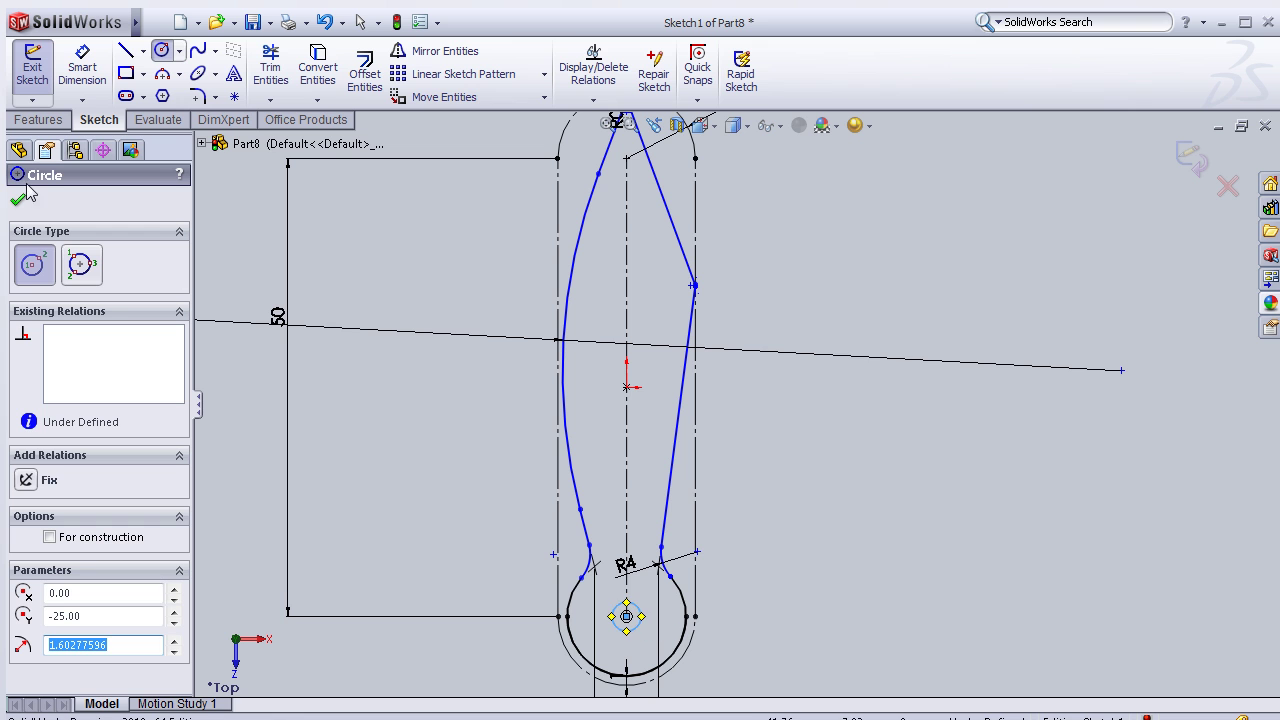
click(82, 70)
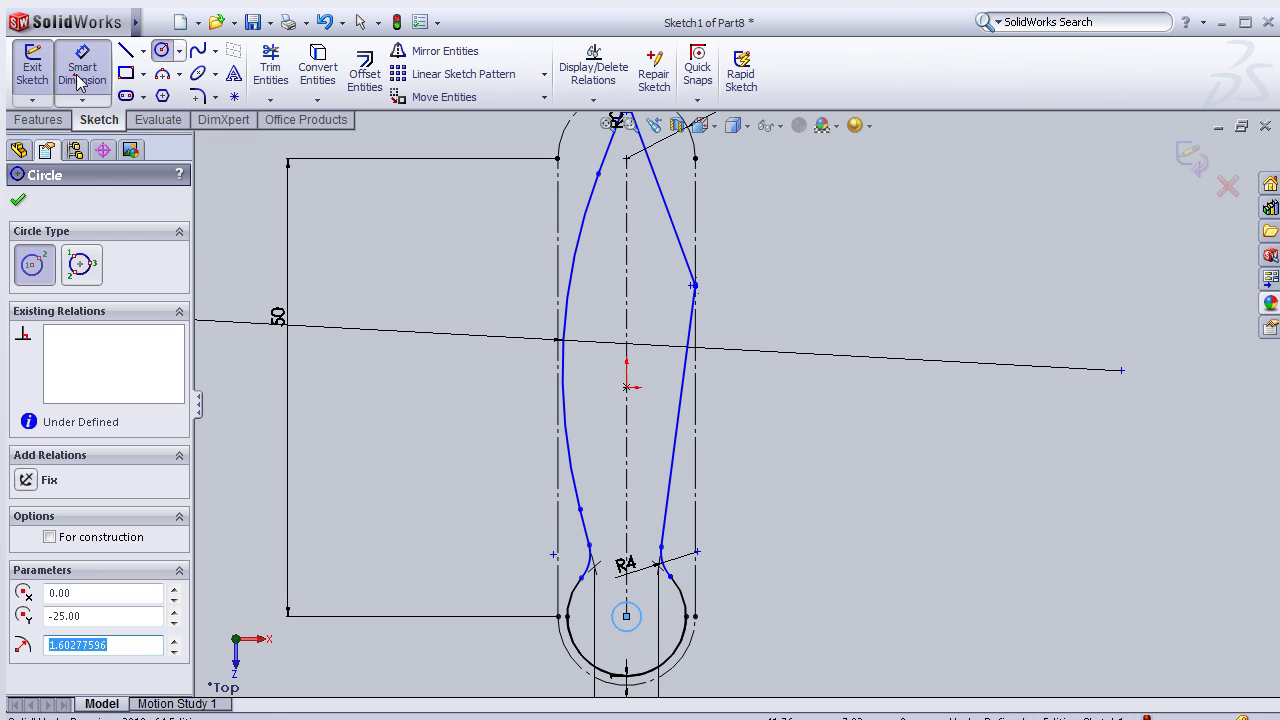
click(615, 627)
click(490, 652)
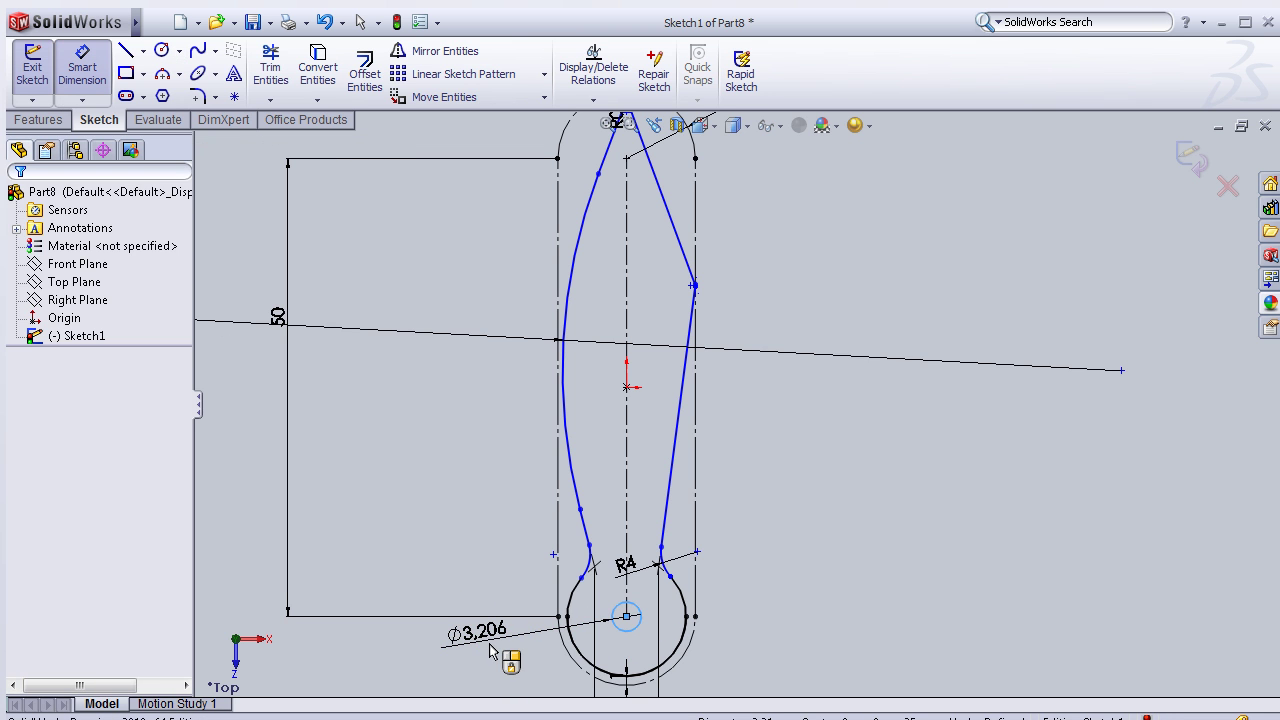
text(2)
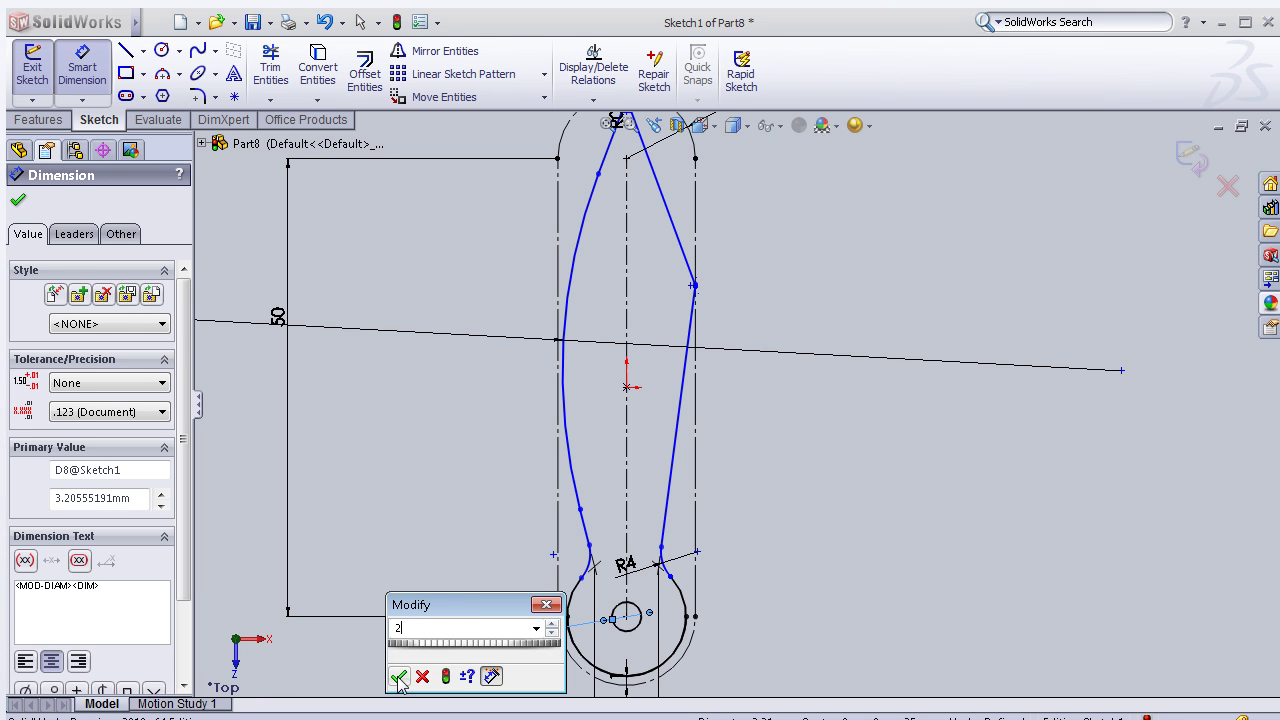
key(Return)
click(20, 204)
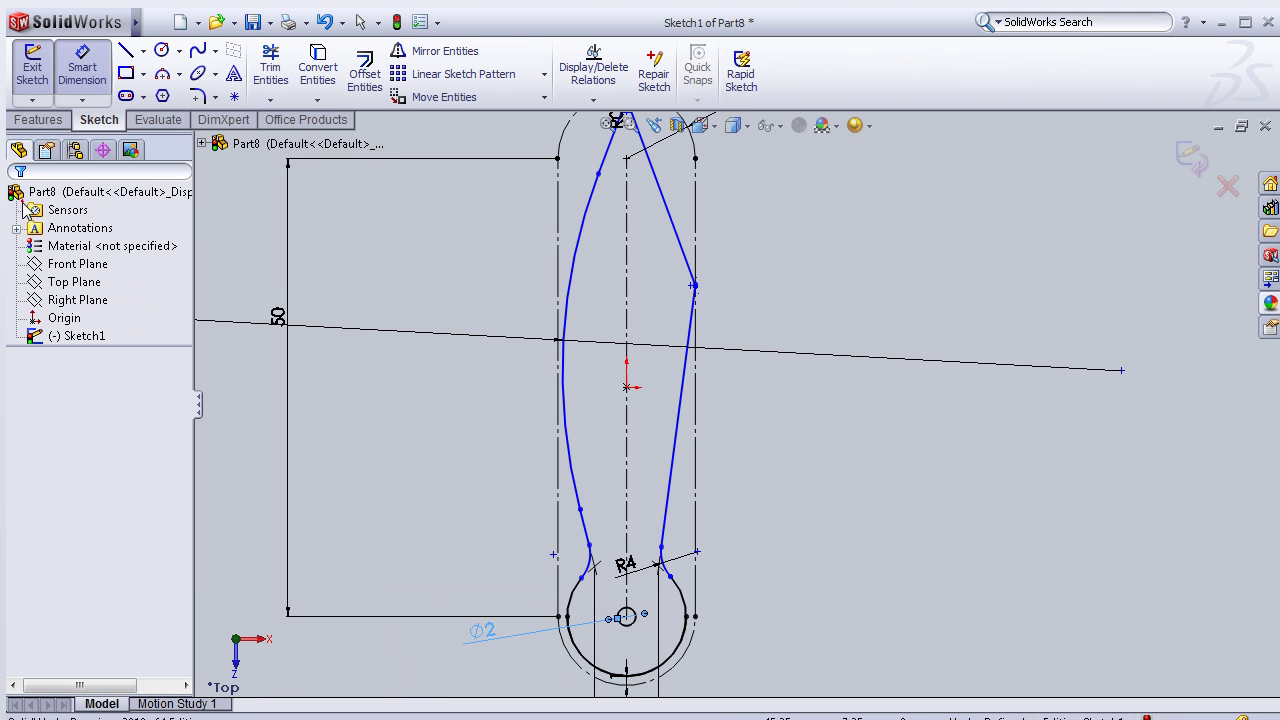
Step: Extrude the blade outline region Blind to 1.50 mm depth as Boss-Extrude1
key(f)
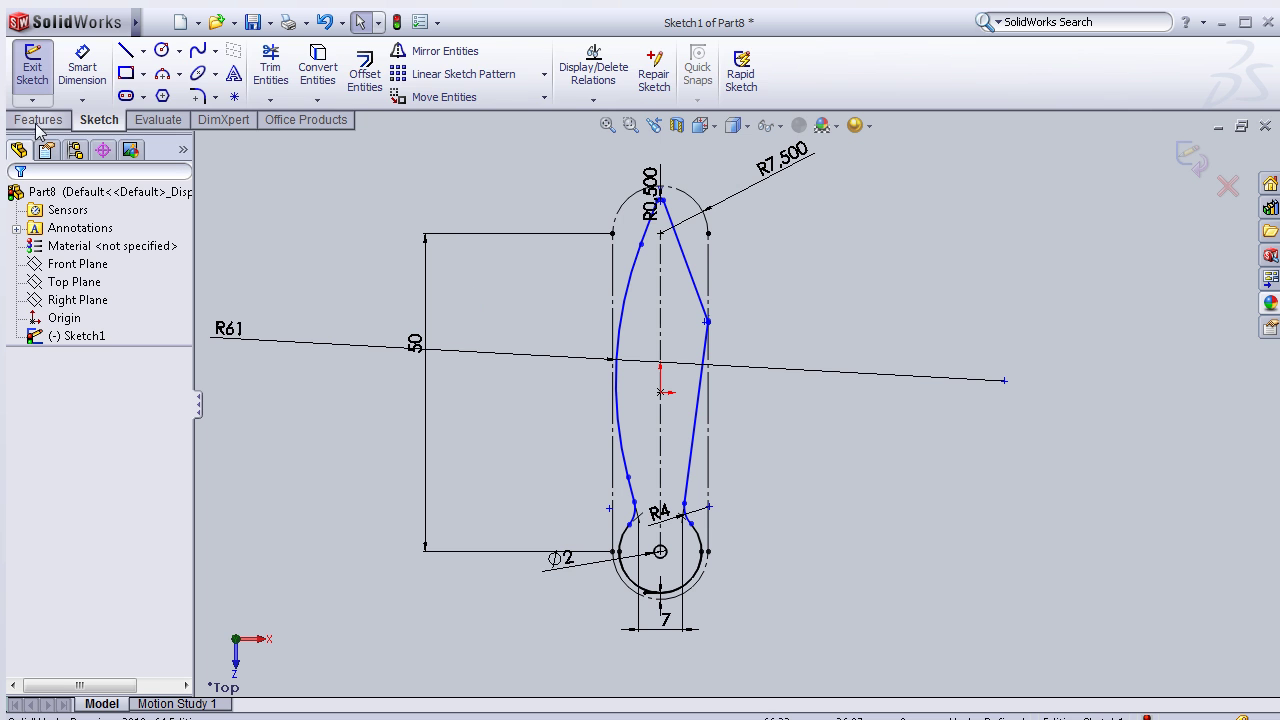
click(38, 120)
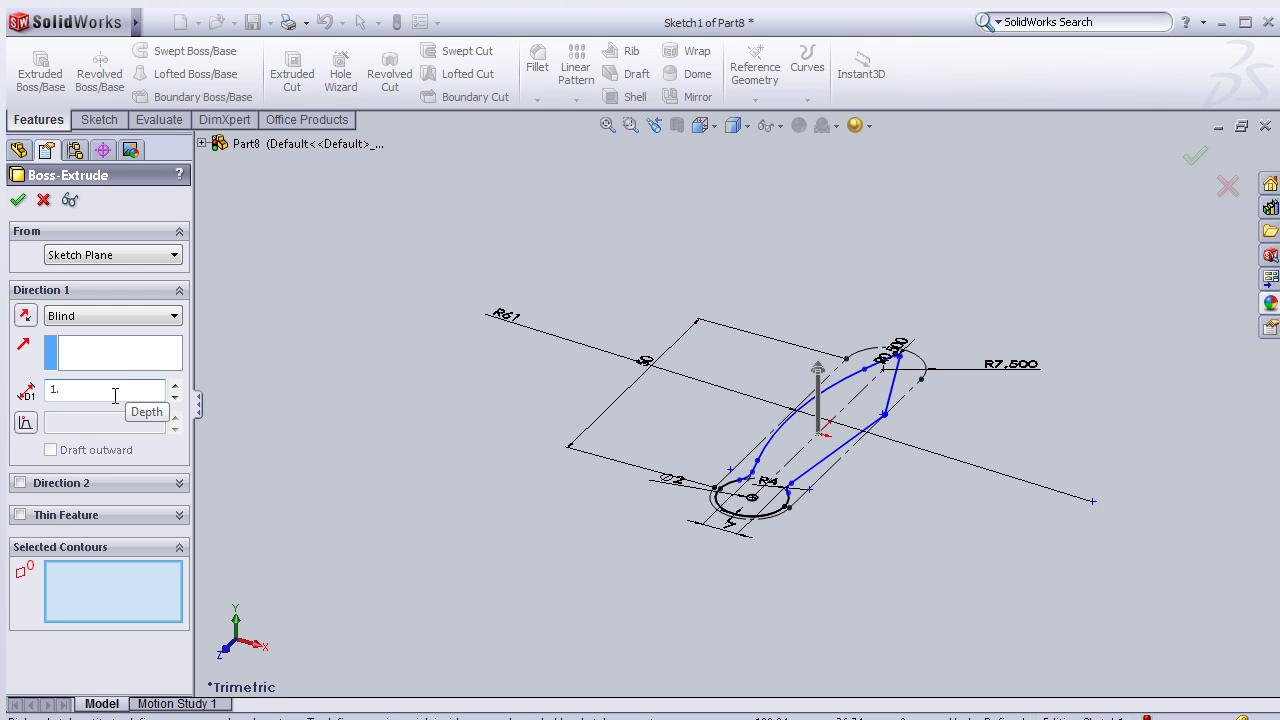
text(1.5)
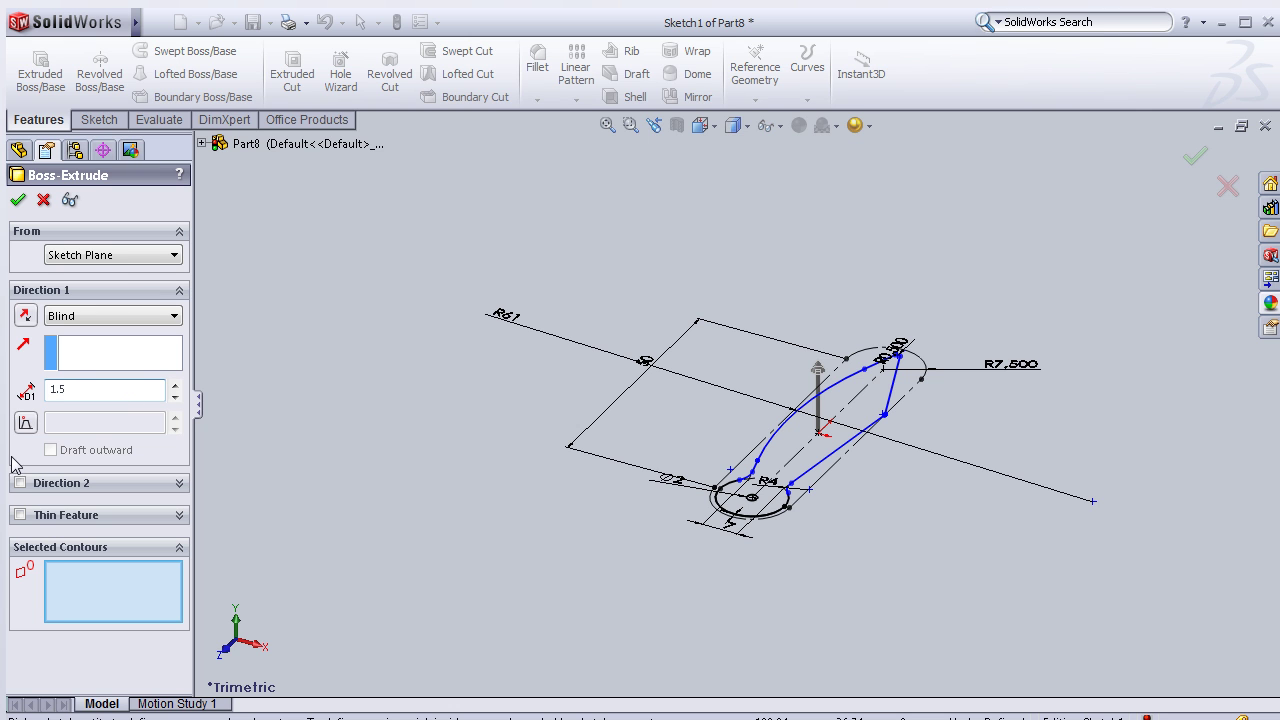
key(Return)
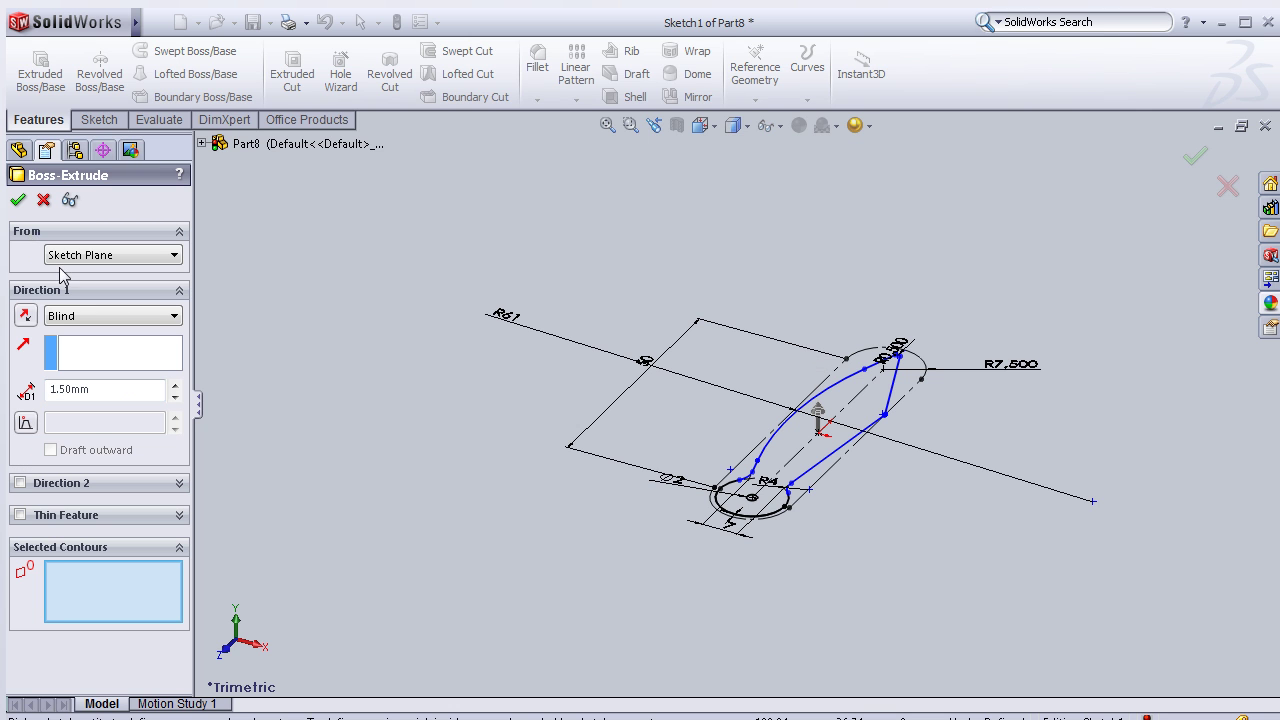
click(826, 455)
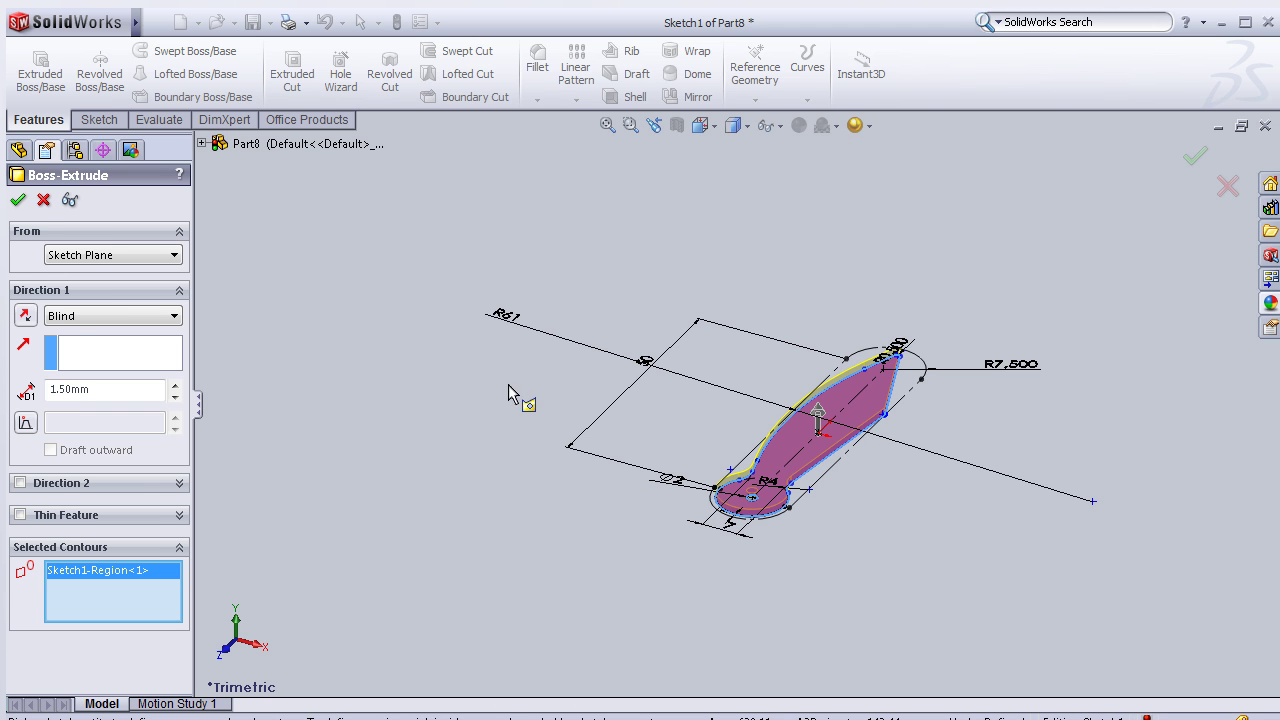
click(18, 200)
mouse_move(662, 486)
middle_down()
mouse_move(566, 480)
mouse_move(576, 501)
middle_up()
click(575, 508)
mouse_move(582, 430)
middle_down()
mouse_move(685, 498)
mouse_move(674, 491)
middle_up()
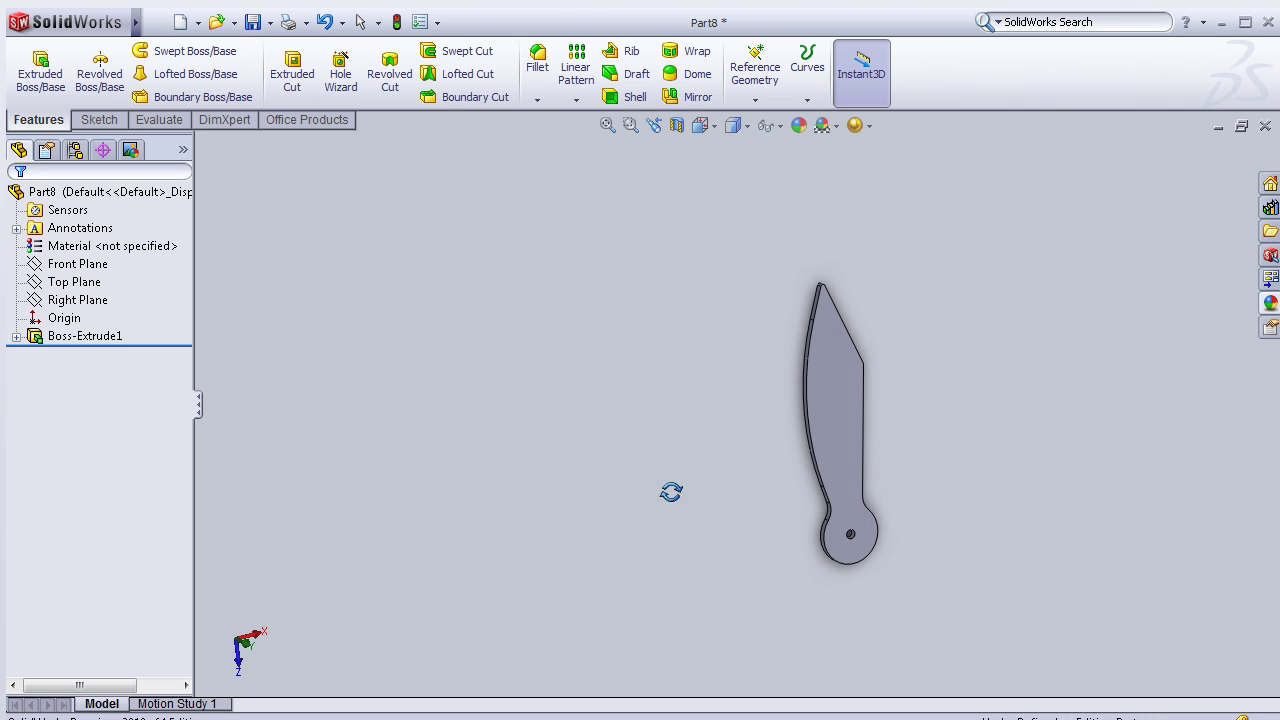
Step: Orbit the blade to an oblique view and select its flat face
scroll(787, 442, down, 4)
middle_drag(787, 443, 773, 450)
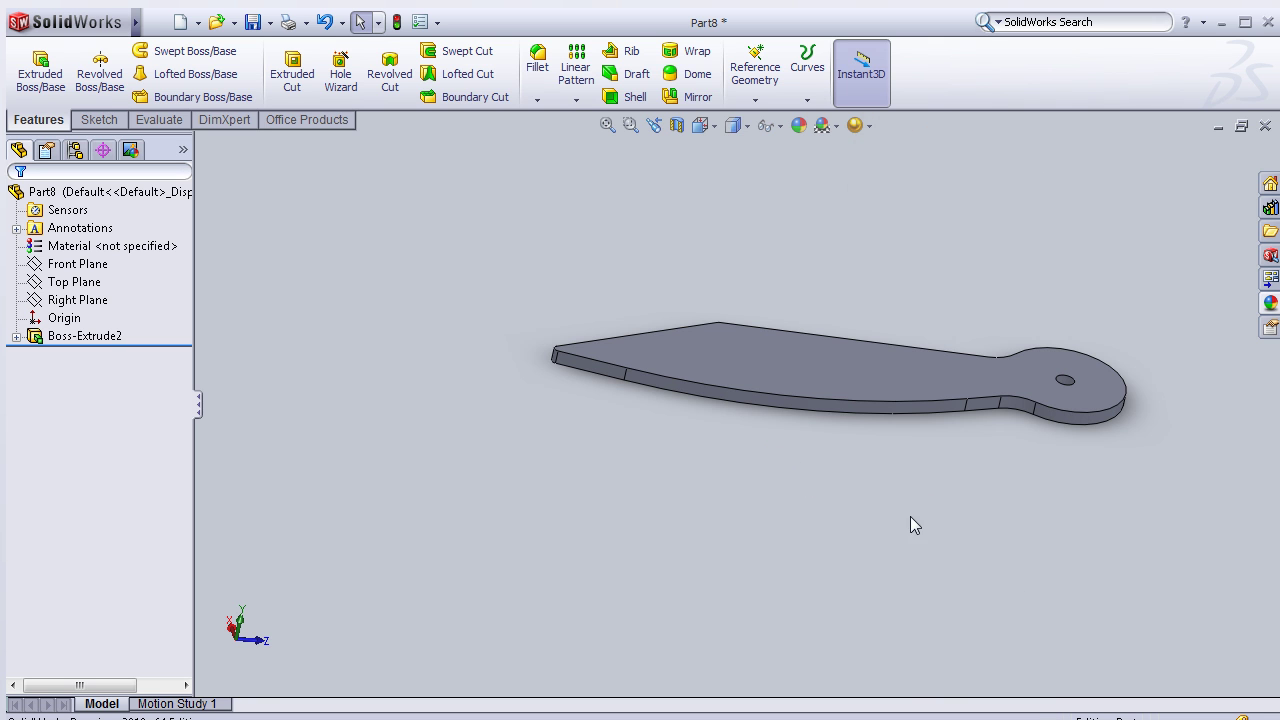
mouse_move(923, 515)
middle_down()
mouse_move(808, 560)
mouse_move(837, 474)
mouse_move(862, 520)
mouse_move(823, 380)
mouse_move(654, 314)
mouse_move(874, 431)
mouse_move(713, 370)
mouse_move(686, 449)
mouse_move(640, 420)
middle_up()
click(77, 302)
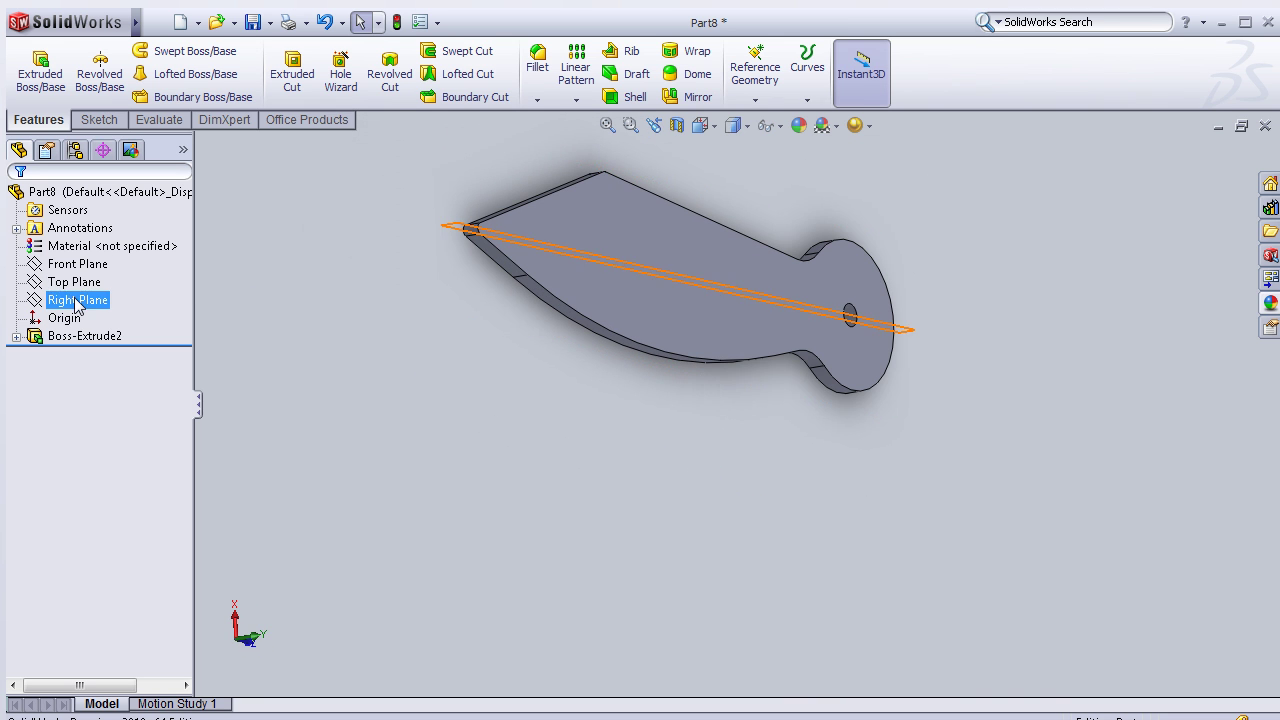
mouse_move(671, 475)
middle_down()
mouse_move(760, 294)
mouse_move(829, 351)
mouse_move(624, 346)
mouse_move(540, 326)
mouse_move(520, 403)
middle_up()
click(669, 354)
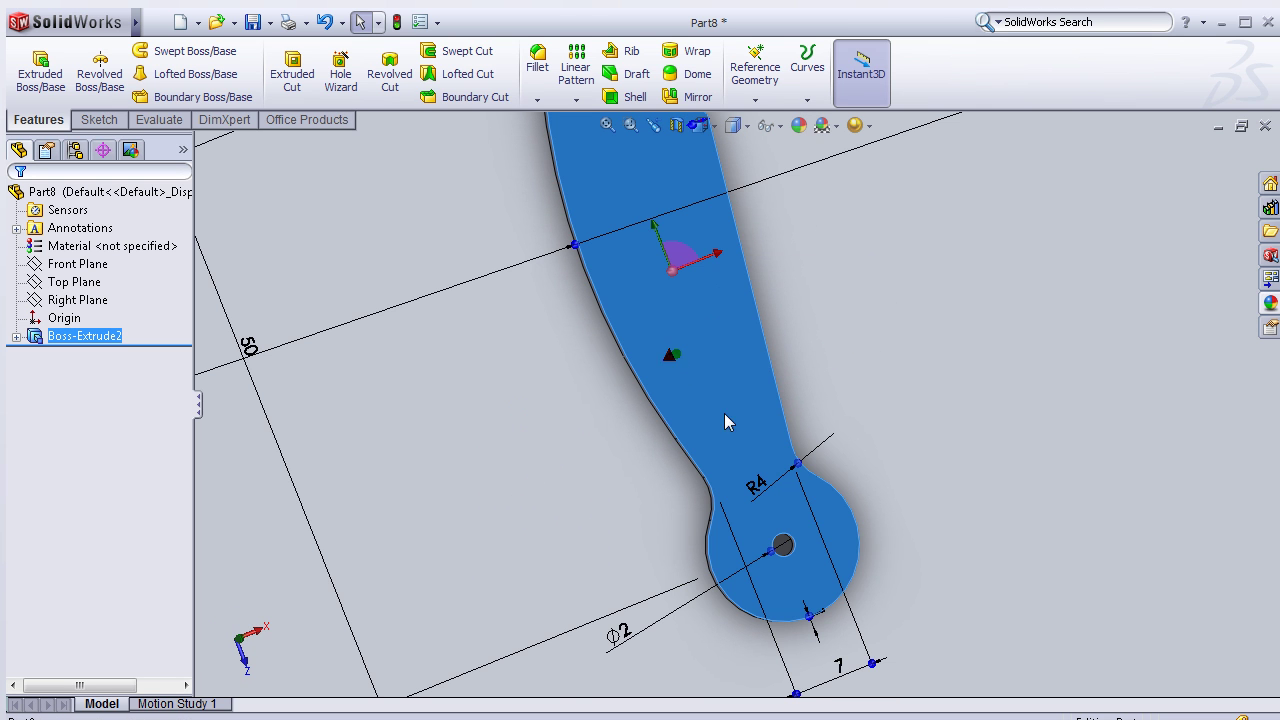
click(505, 480)
middle_drag(505, 480, 661, 424)
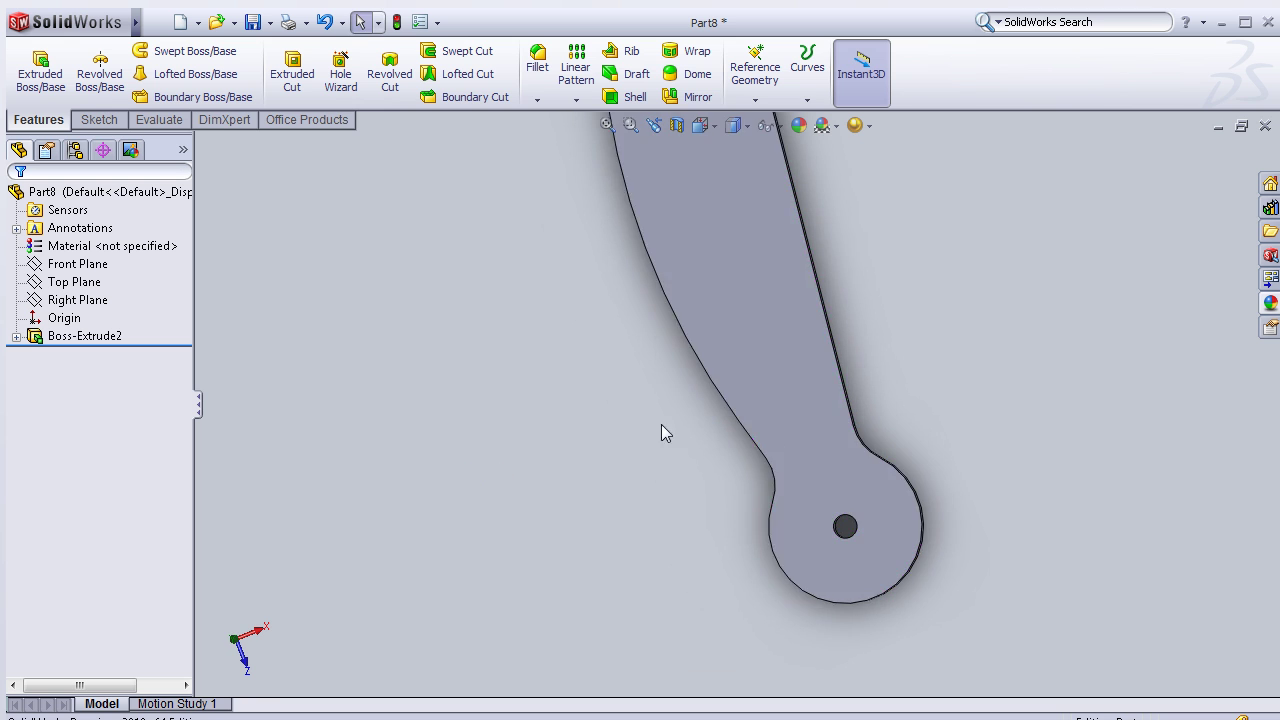
click(760, 372)
Step: Sketch on the face in Normal To view, convert the curved left edge into Sketch4, then exit
click(837, 309)
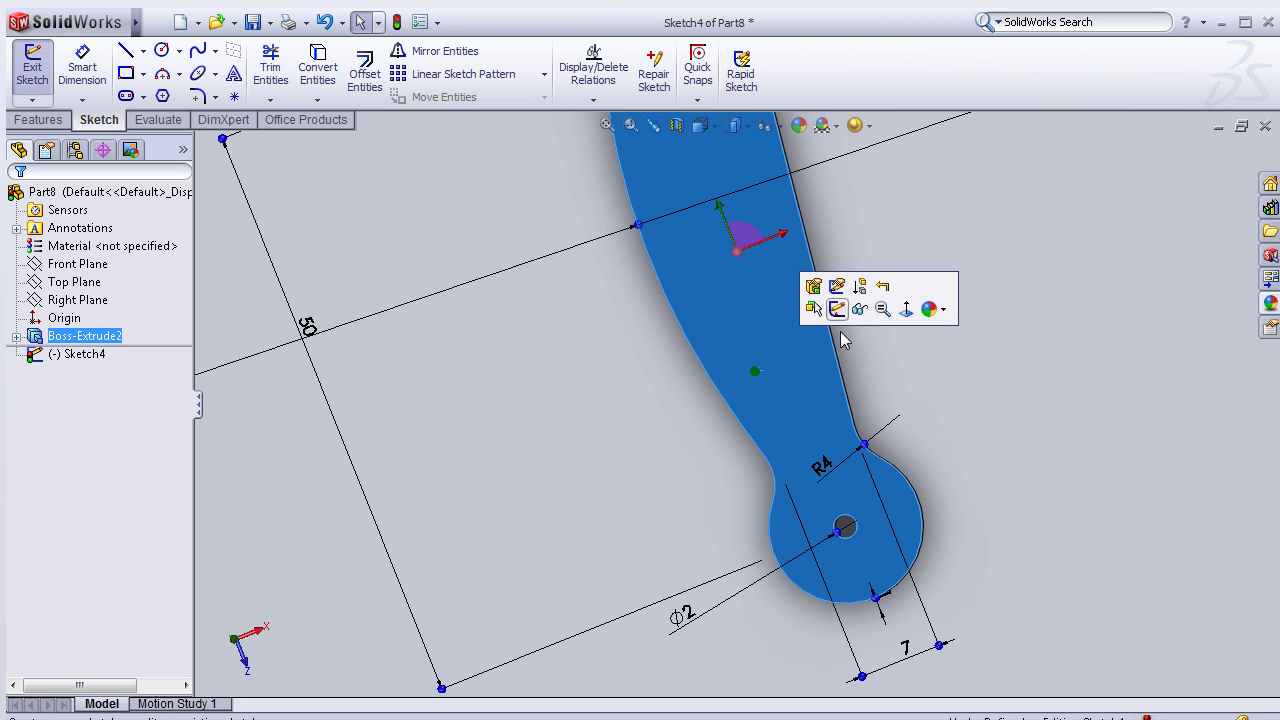
key(space)
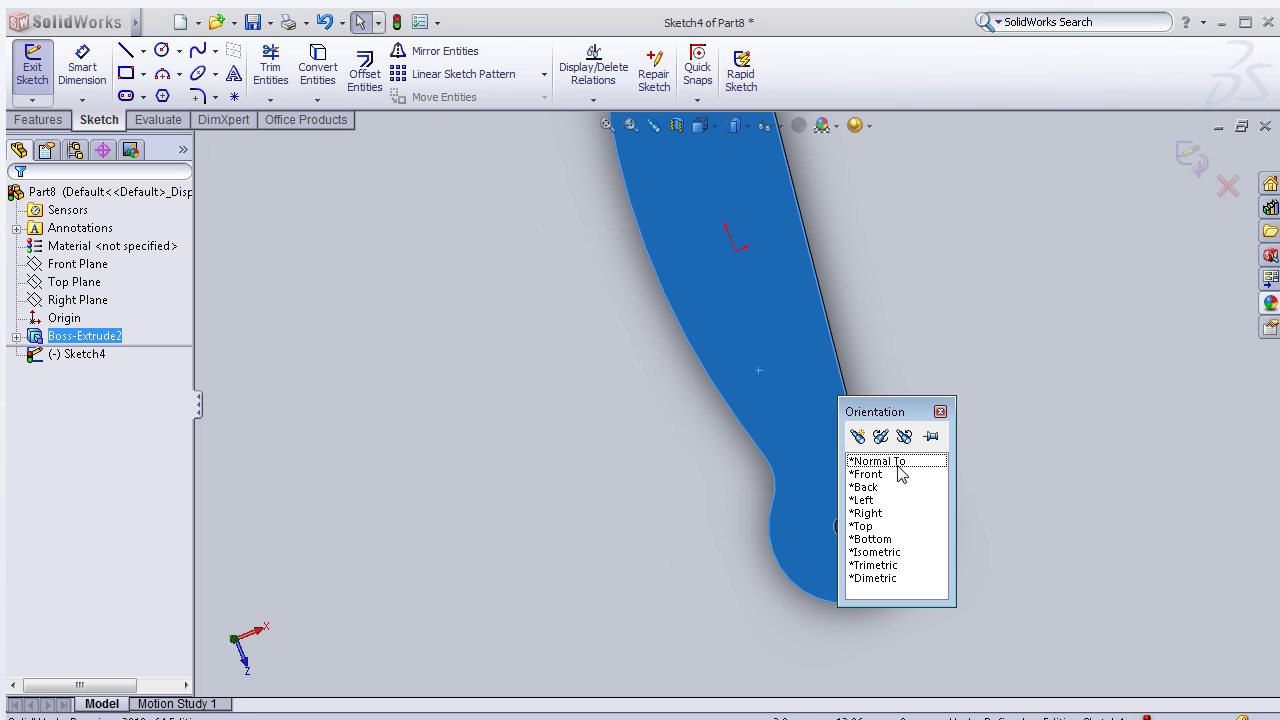
click(898, 466)
click(523, 252)
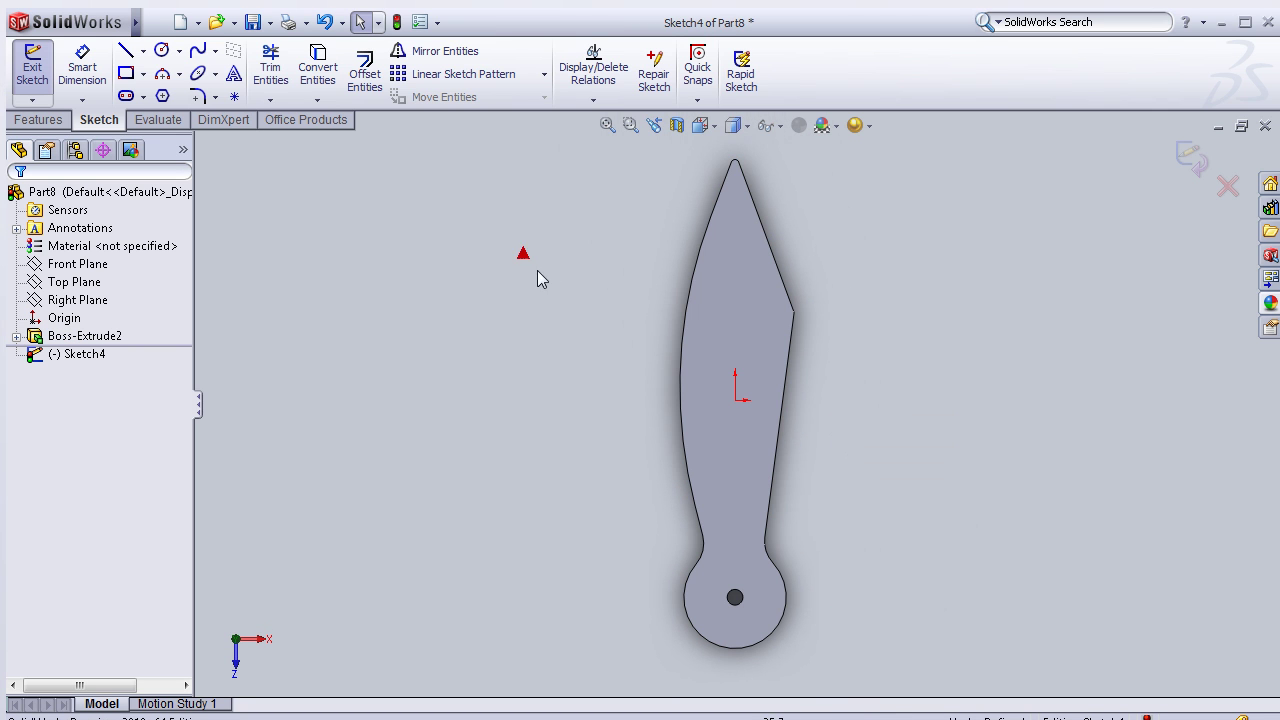
click(733, 172)
click(317, 68)
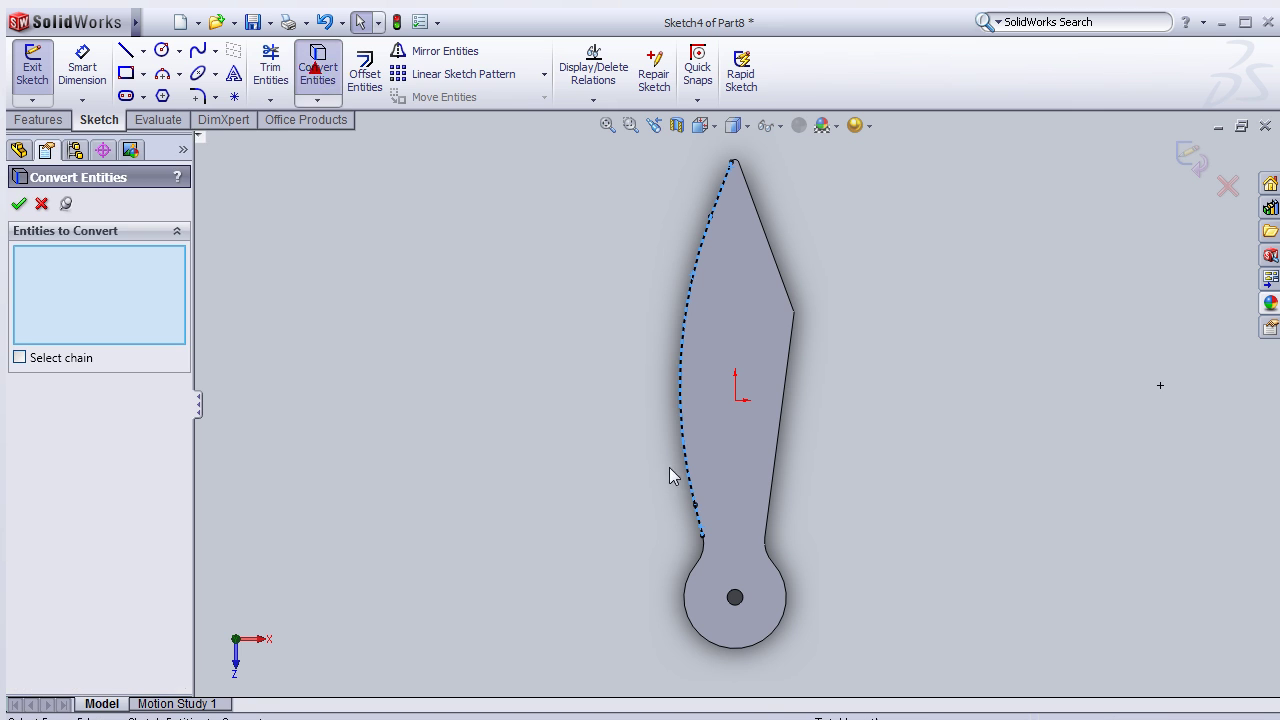
click(17, 204)
mouse_move(595, 285)
middle_down()
mouse_move(623, 345)
mouse_move(580, 366)
middle_up()
click(1192, 160)
mouse_move(428, 386)
middle_down()
mouse_move(457, 386)
mouse_move(476, 420)
middle_up()
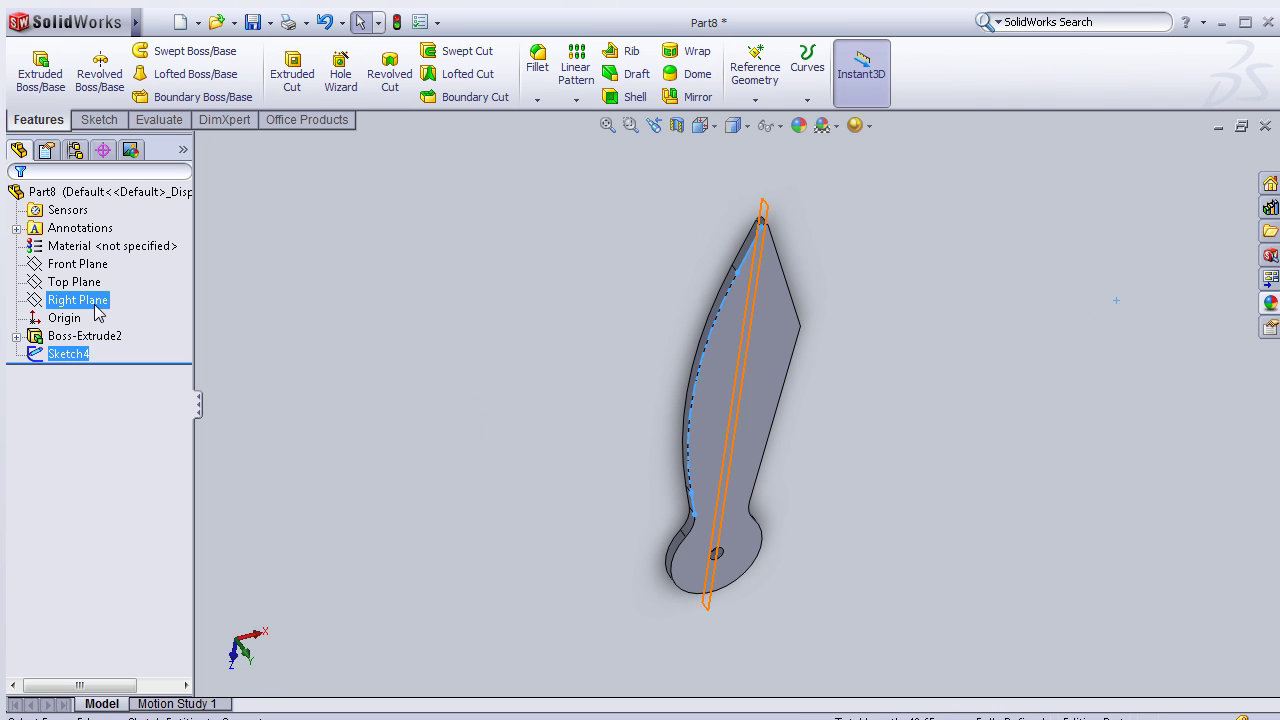
Step: Create Plane2 parallel to the Front Plane, passing through the blade's tip vertex
click(78, 263)
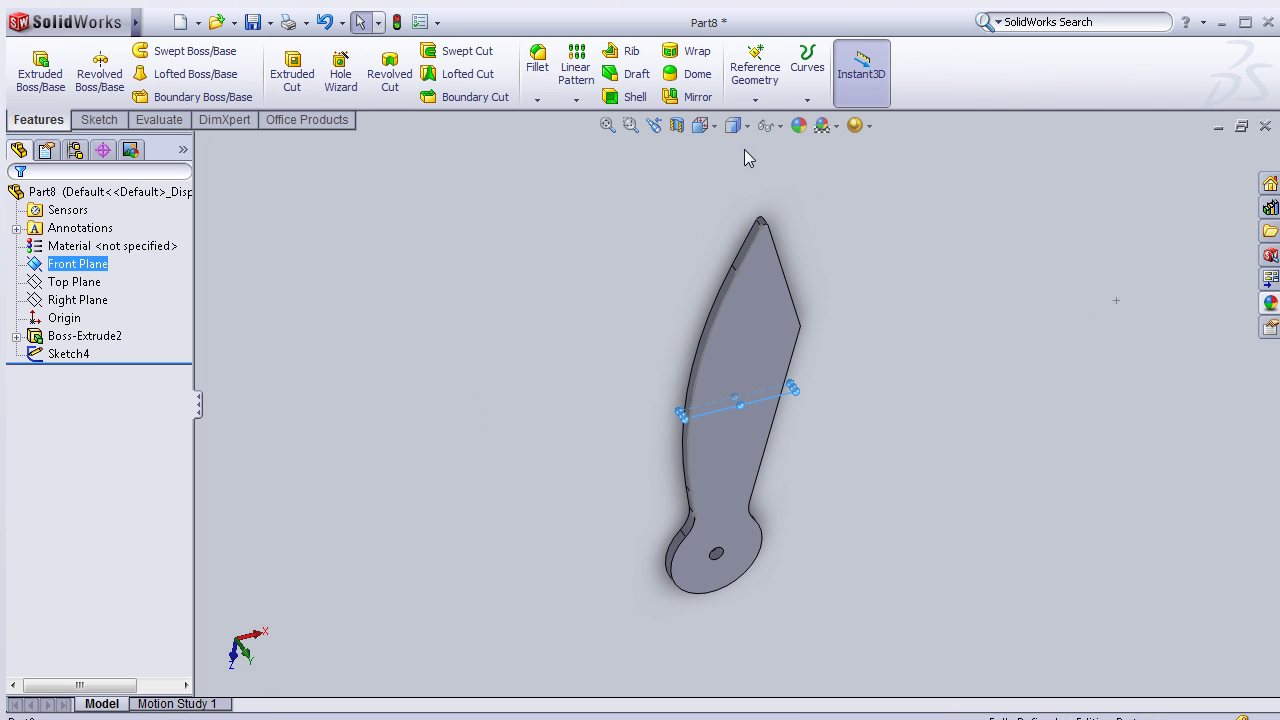
click(755, 70)
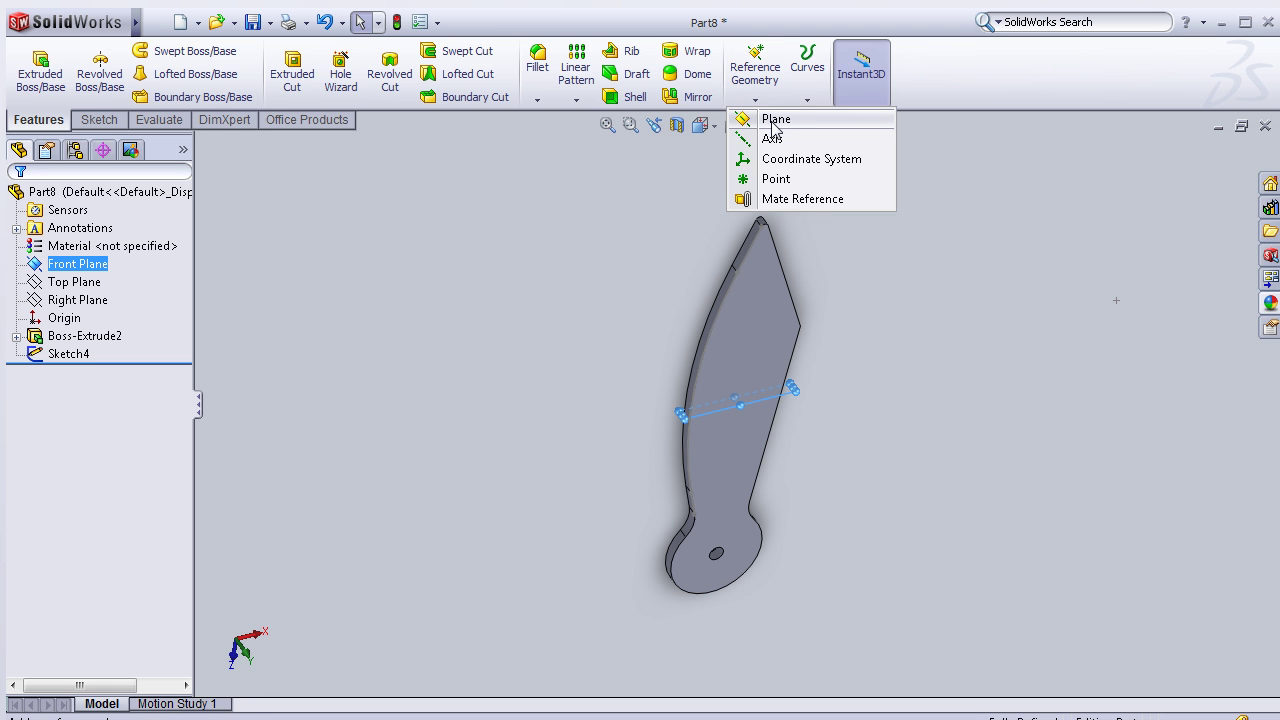
click(772, 121)
scroll(789, 248, down, 3)
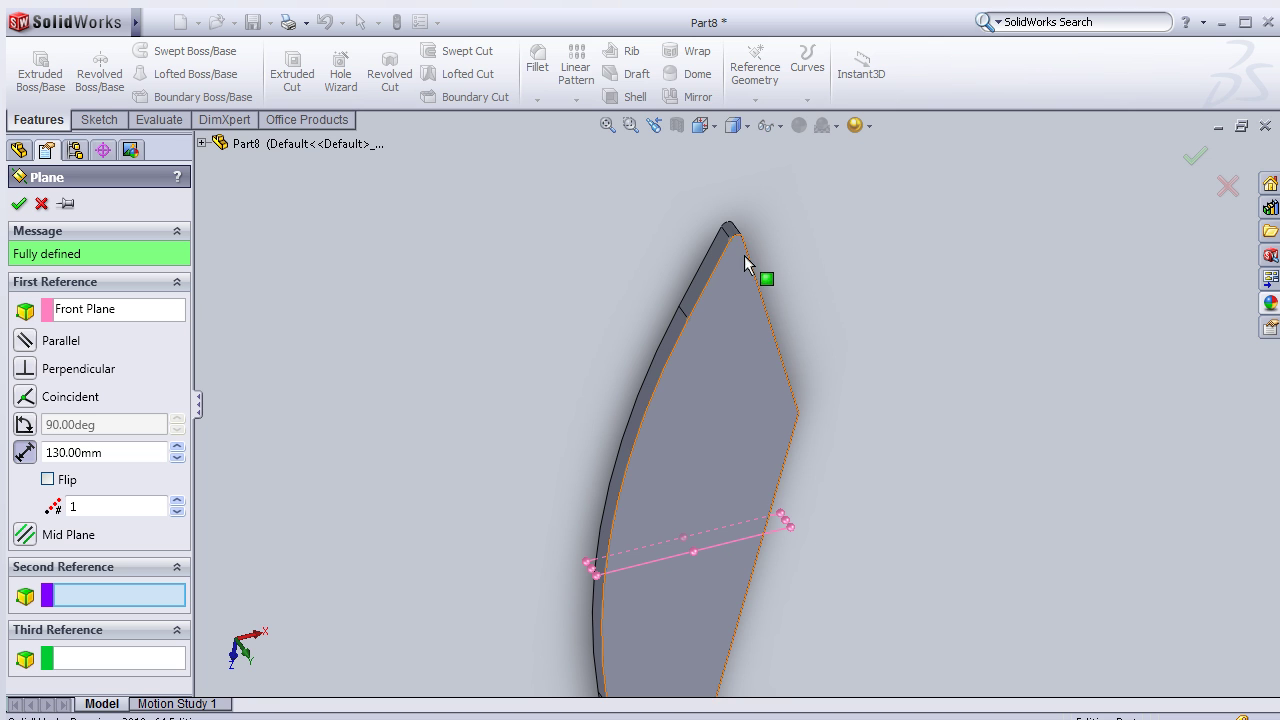
scroll(769, 222, down, 2)
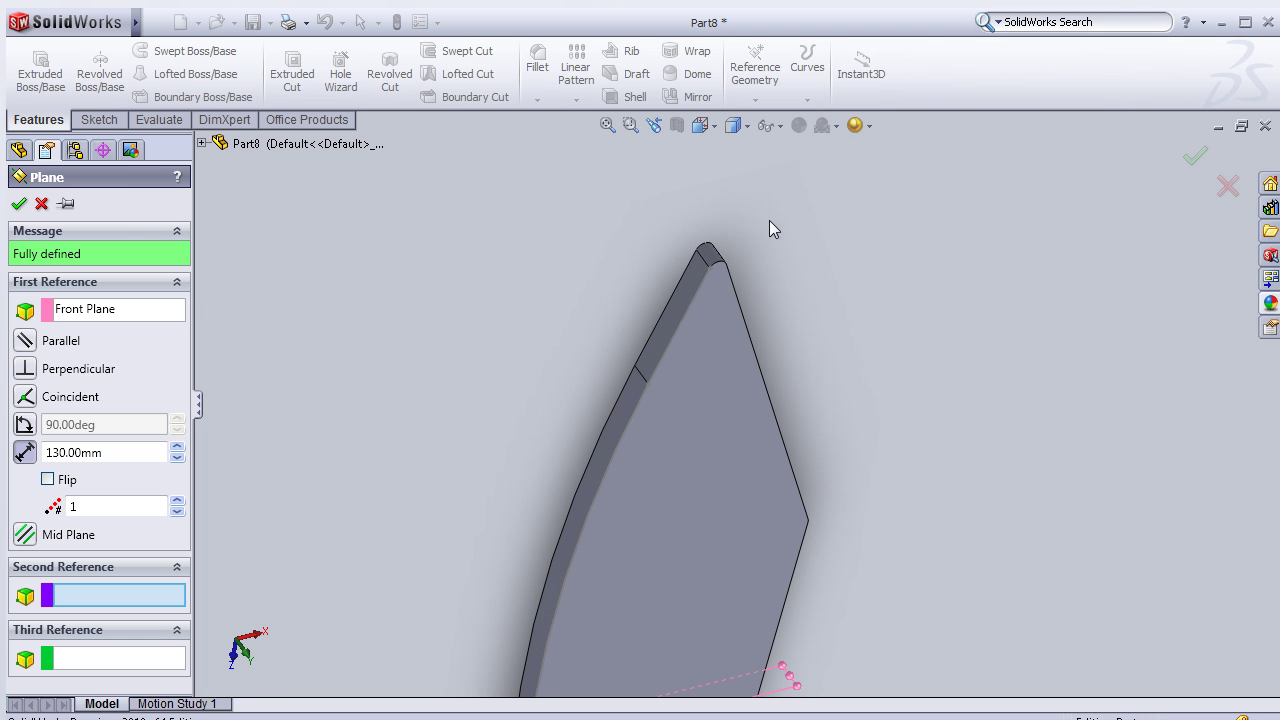
click(720, 264)
middle_drag(837, 334, 784, 206)
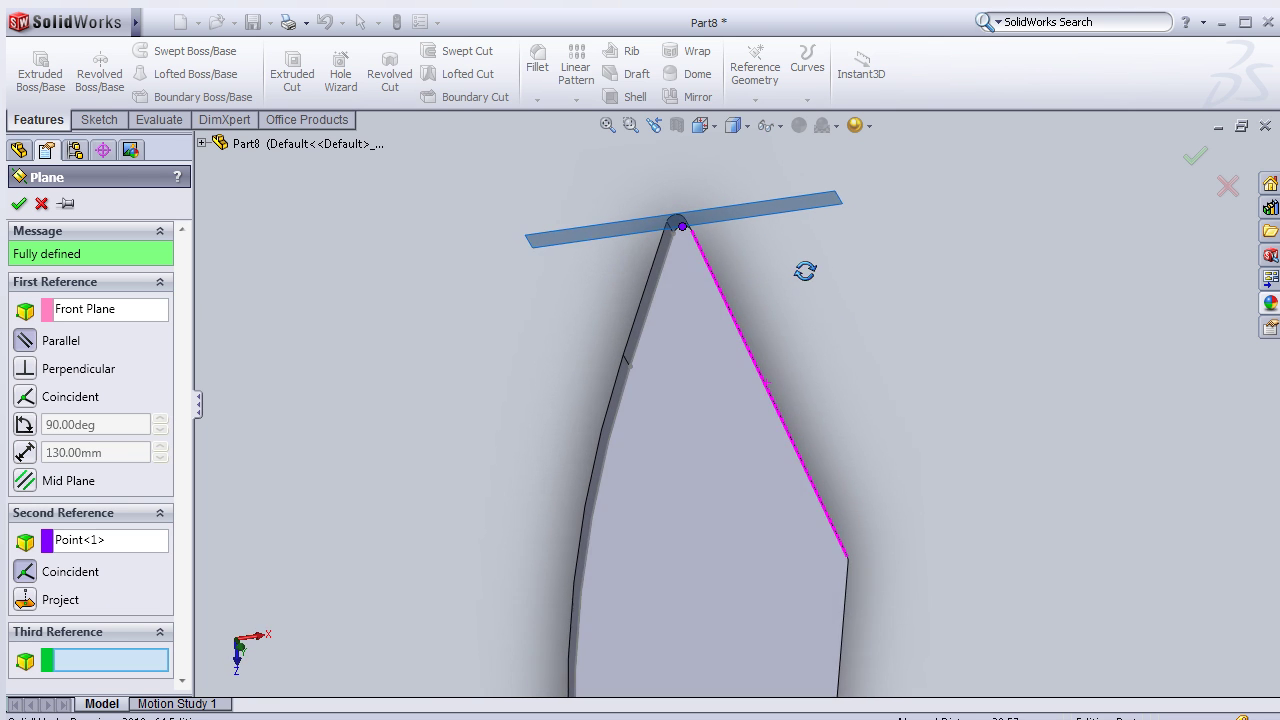
click(1196, 157)
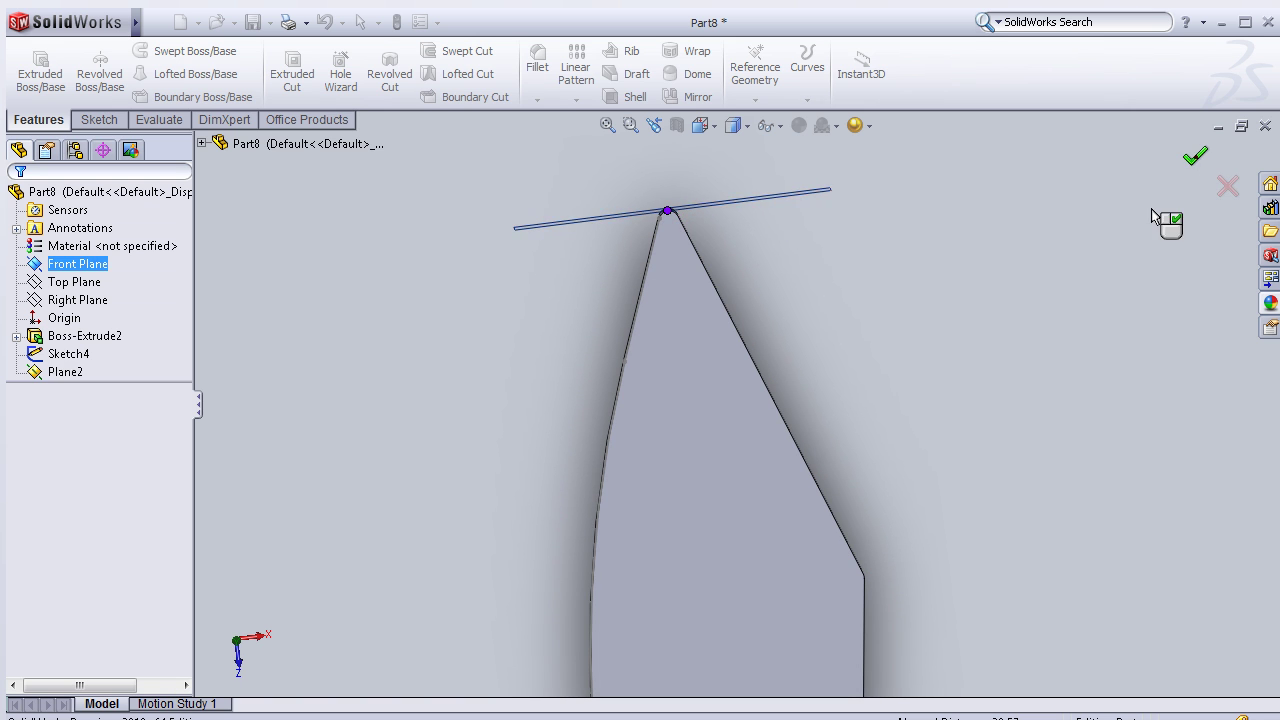
mouse_move(826, 281)
middle_down()
mouse_move(857, 351)
mouse_move(917, 423)
mouse_move(923, 514)
mouse_move(884, 600)
mouse_move(894, 611)
middle_up()
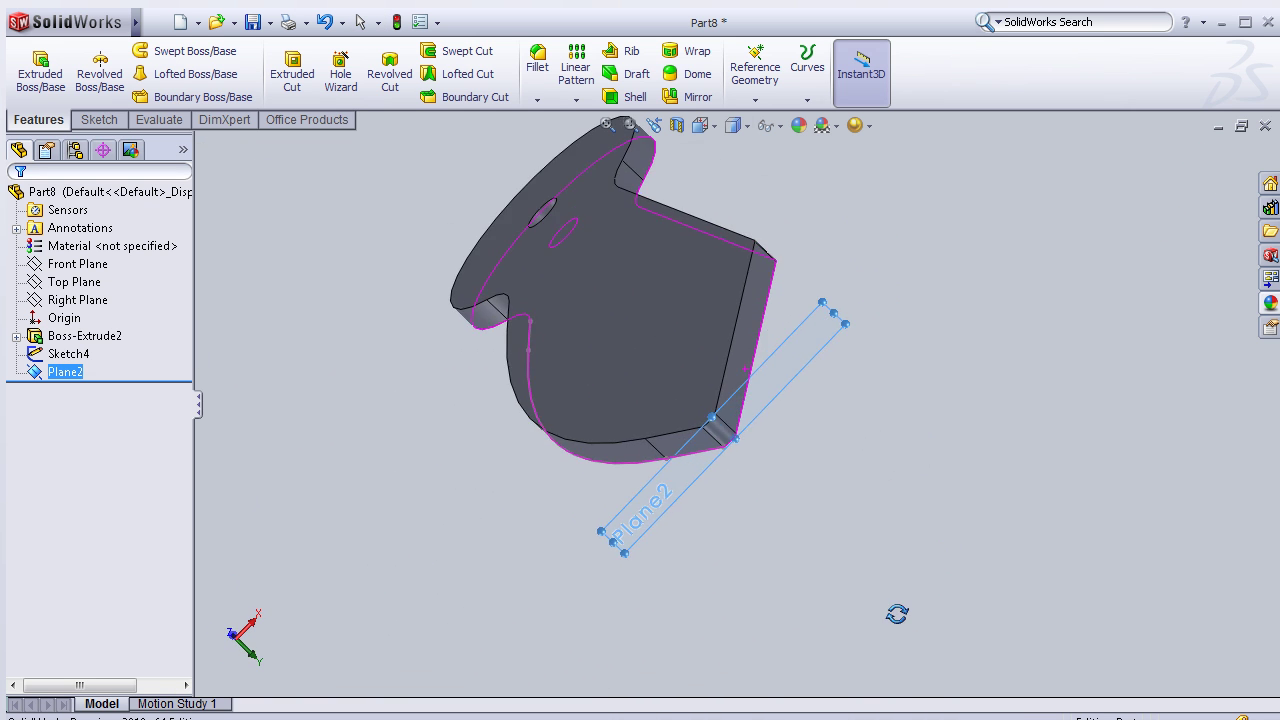
Step: Start a new sketch on Plane2 and view it head-on
click(40, 376)
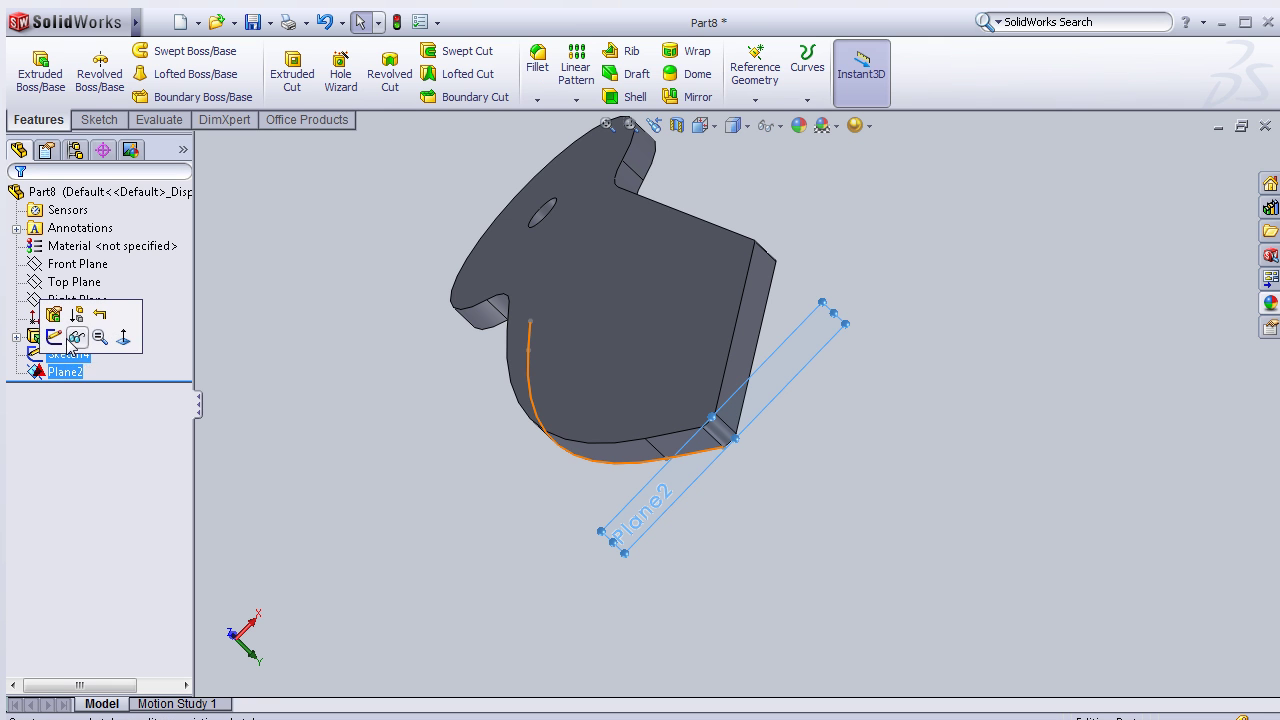
click(52, 343)
key(space)
click(630, 566)
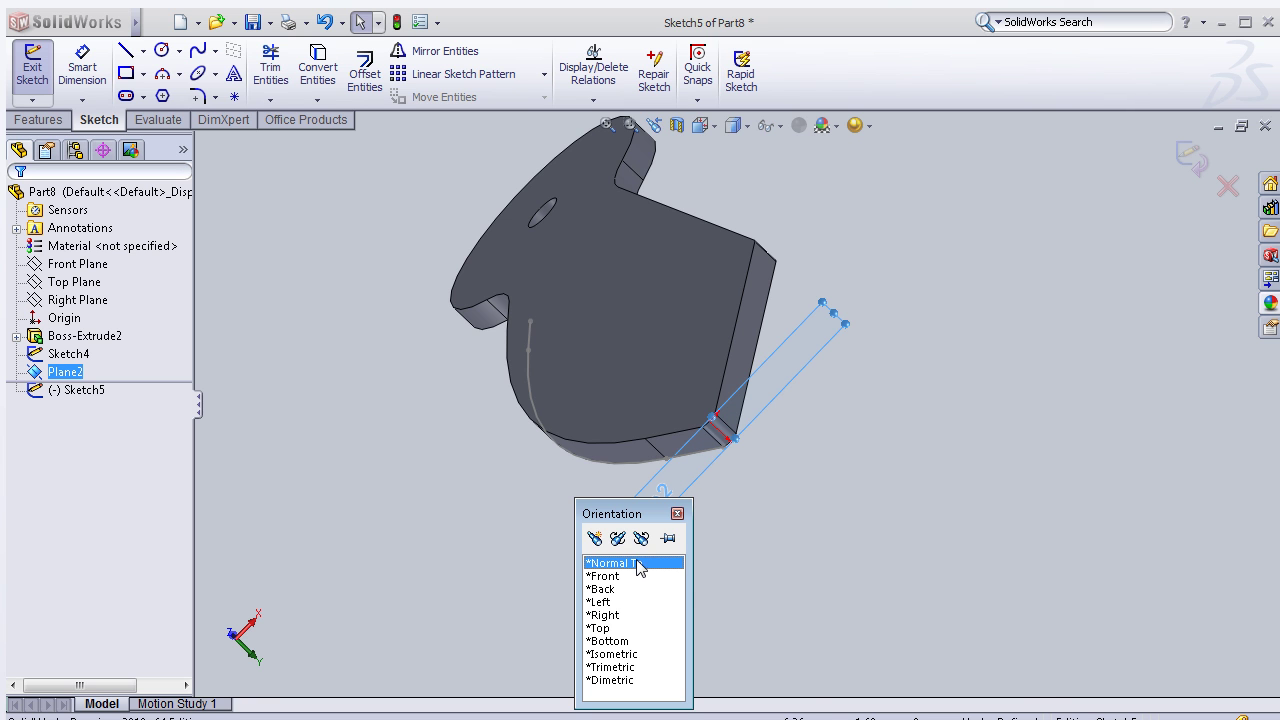
click(640, 565)
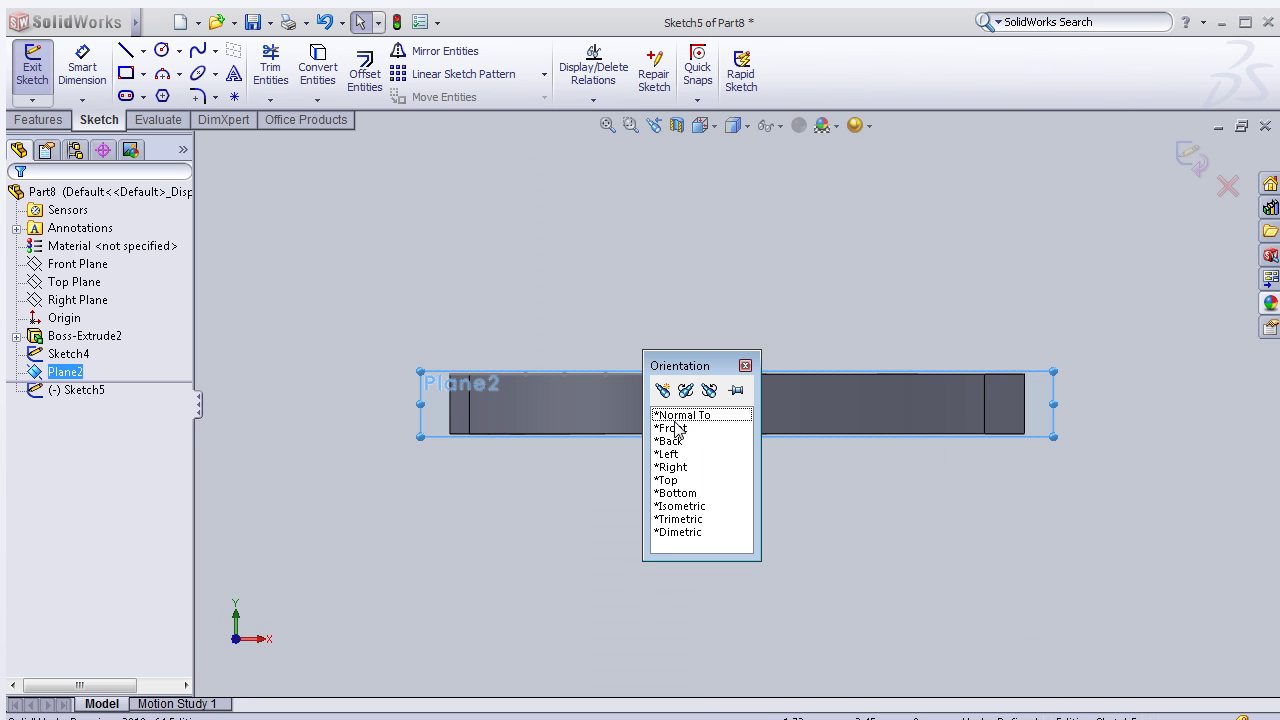
click(678, 415)
middle_drag(690, 432, 664, 322)
Step: Draw the 30° triangular bevel profile at the curved edge's end and close the sketch
key(l)
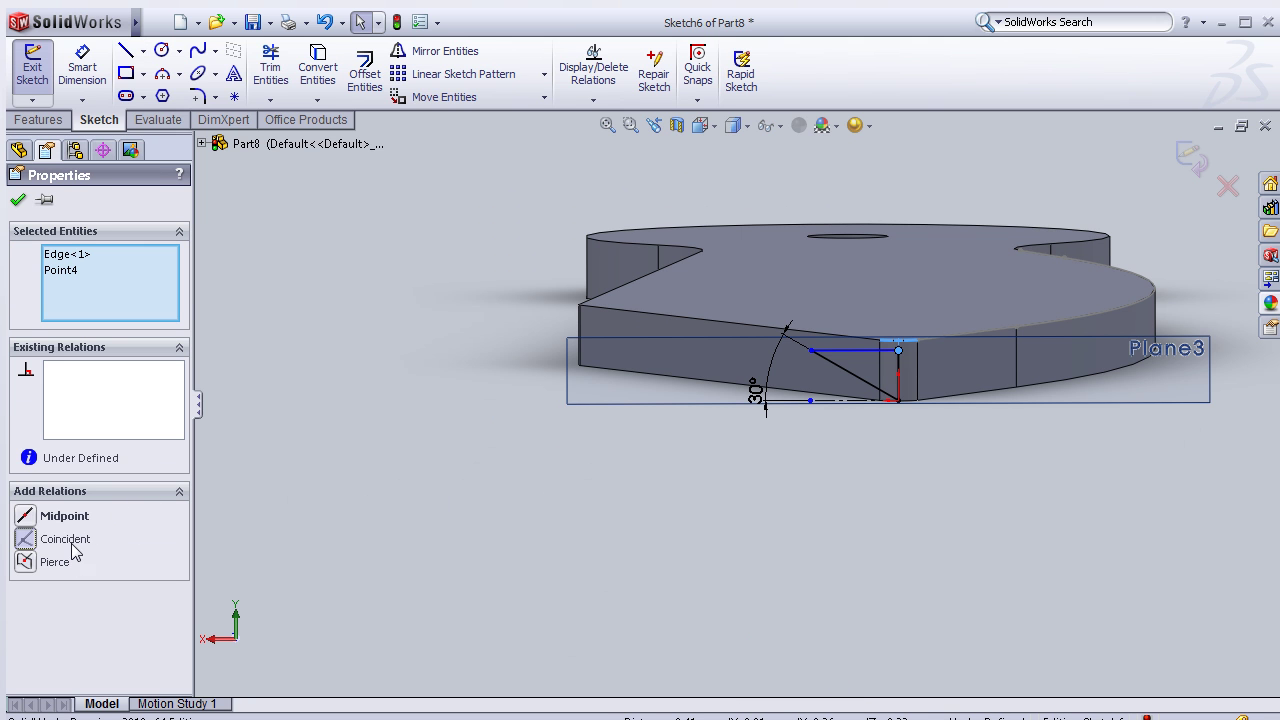
click(77, 541)
key(Escape)
mouse_move(831, 469)
middle_down()
mouse_move(883, 498)
mouse_move(1162, 299)
middle_up()
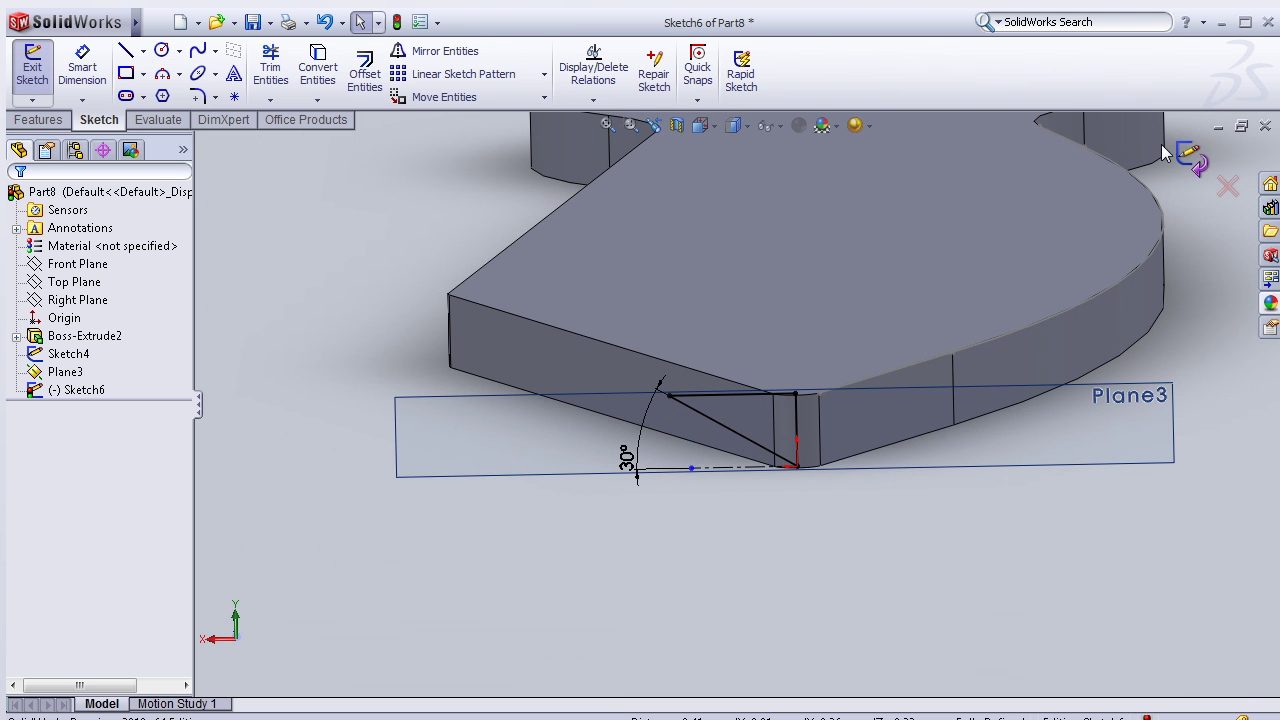
click(32, 66)
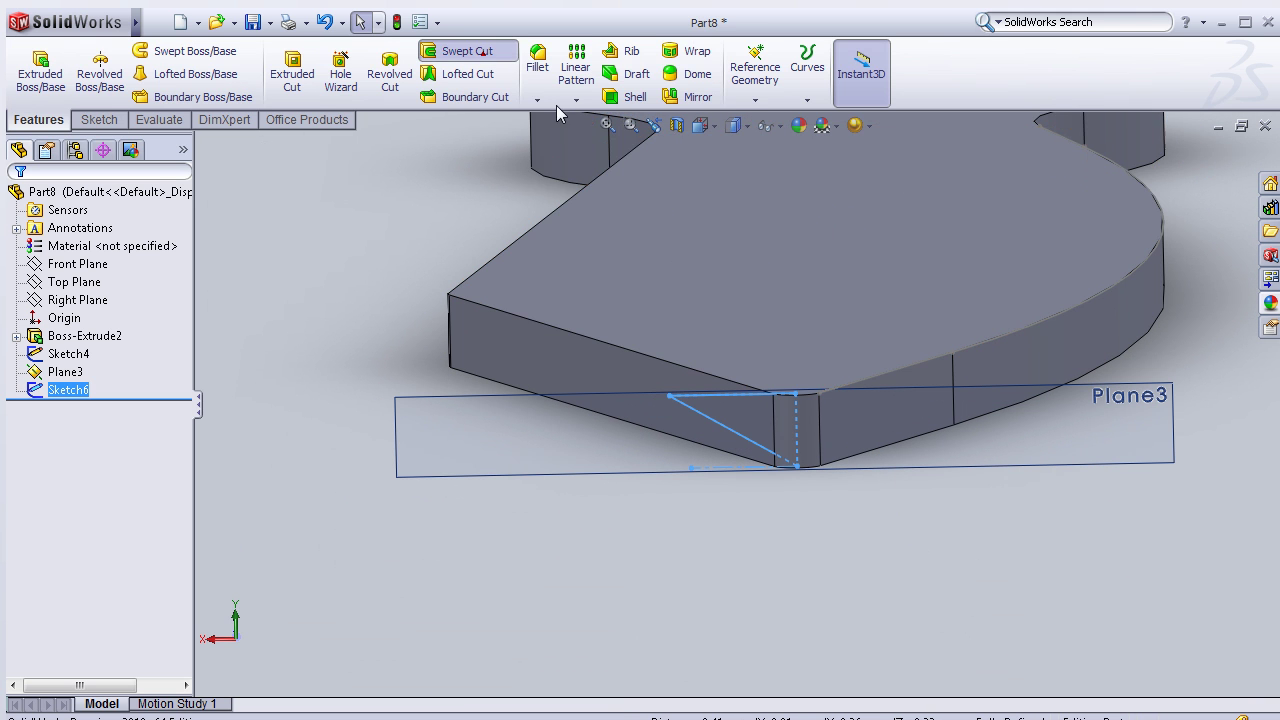
Step: Swept-cut the Sketch6 triangle along the Sketch4 curved edge, creating Cut-Sweep8
click(467, 51)
click(95, 286)
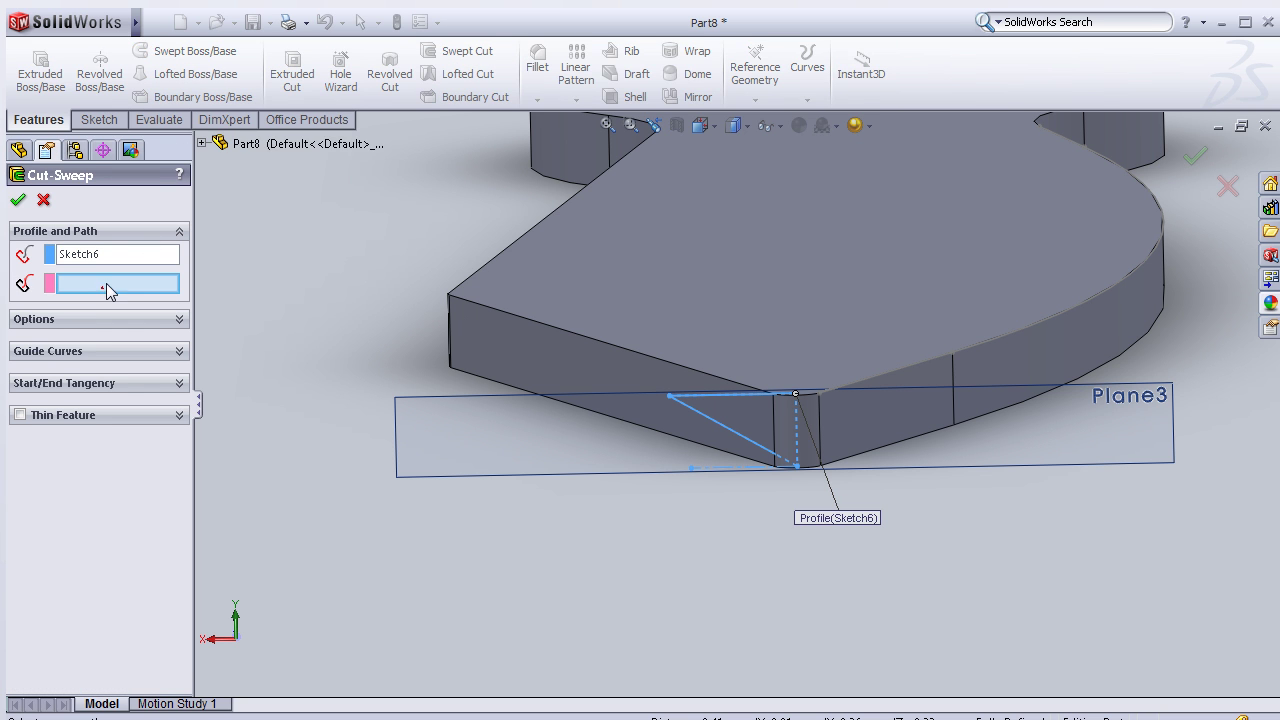
click(201, 143)
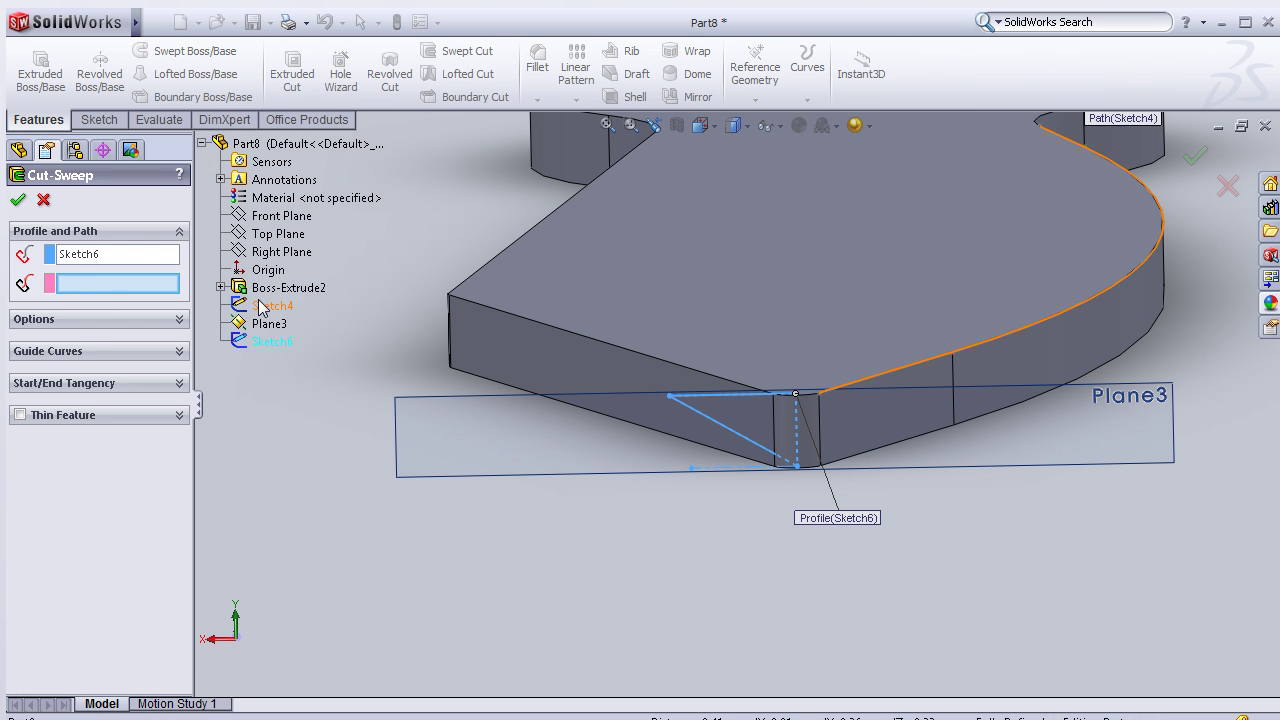
click(272, 306)
scroll(485, 340, down, 3)
scroll(490, 380, up, 3)
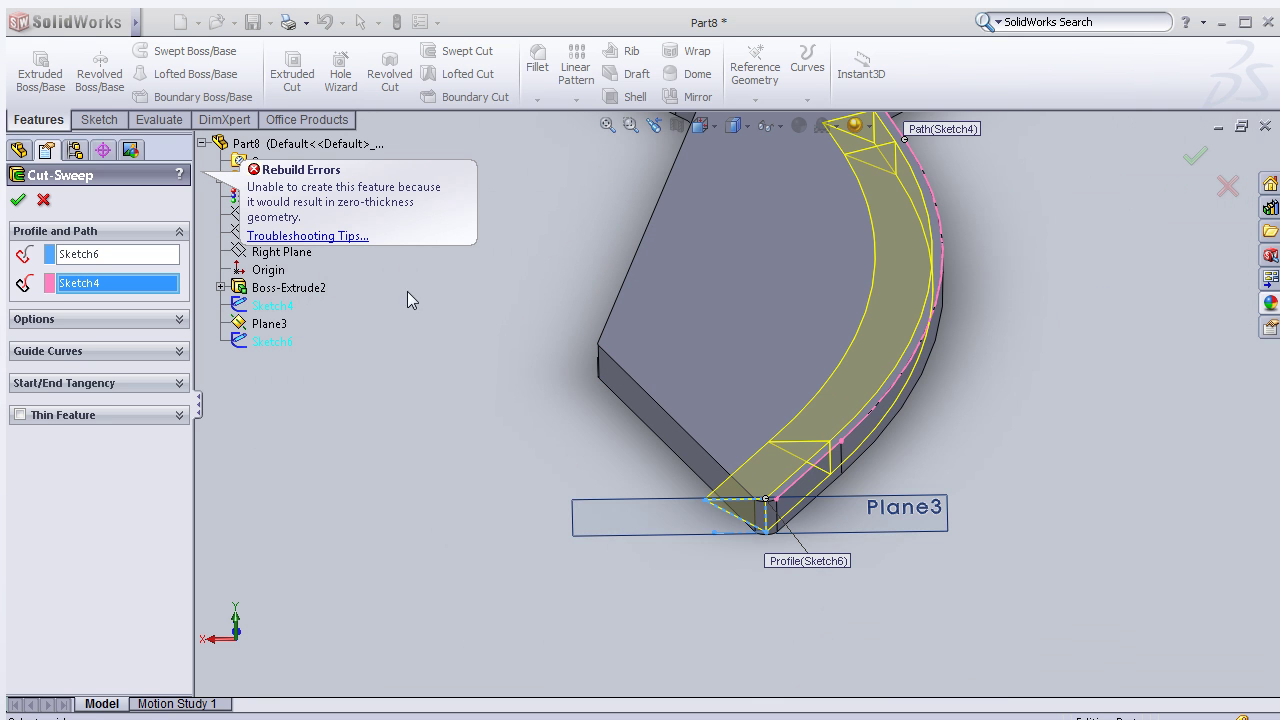
scroll(700, 260, up, 2)
scroll(955, 210, up, 2)
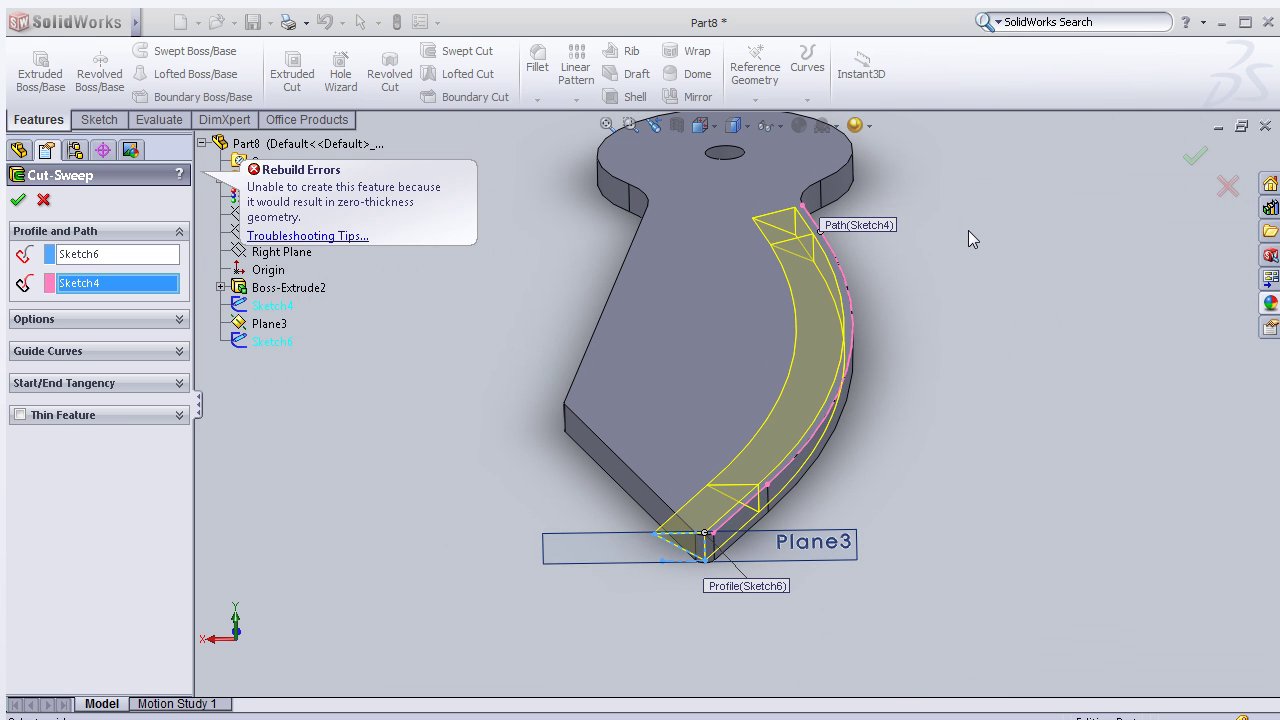
mouse_move(988, 349)
middle_down()
mouse_move(971, 366)
mouse_move(934, 337)
mouse_move(861, 369)
mouse_move(843, 423)
mouse_move(923, 403)
mouse_move(920, 423)
middle_up()
middle_drag(756, 236, 703, 294)
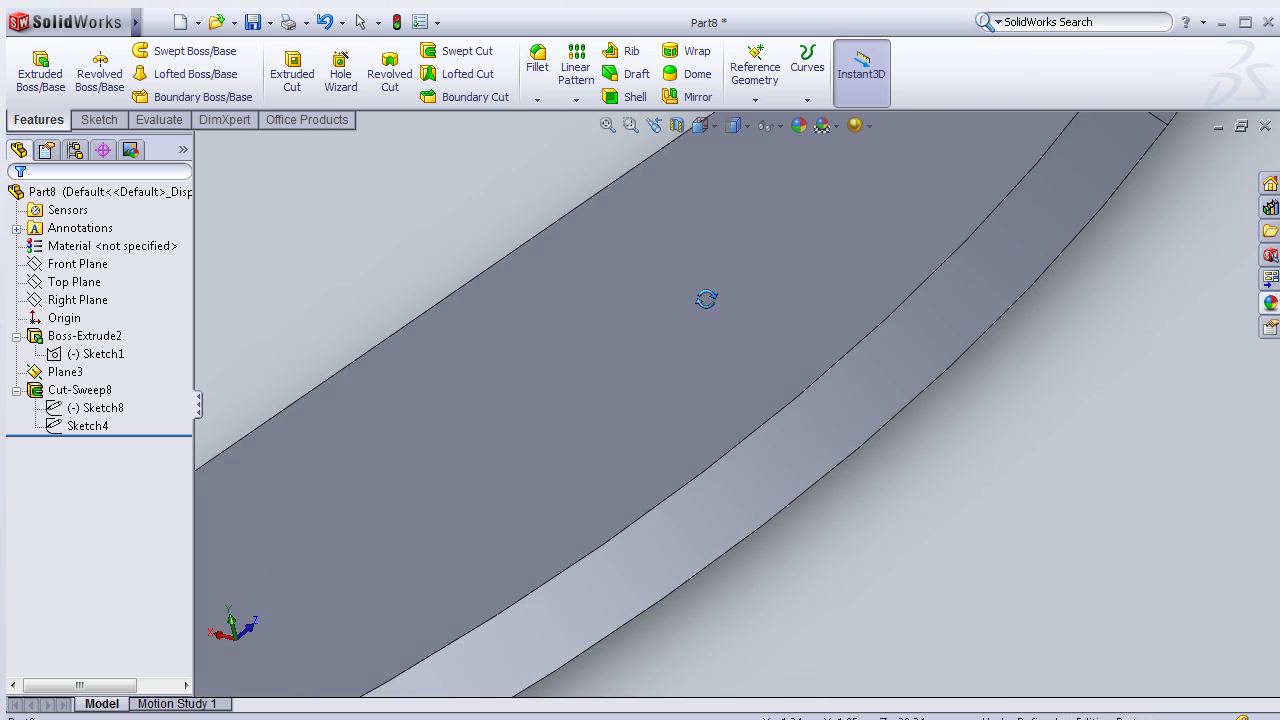
scroll(711, 340, up, 3)
Step: Start a sketch on the blade's flat top face, viewed head-on
key(f)
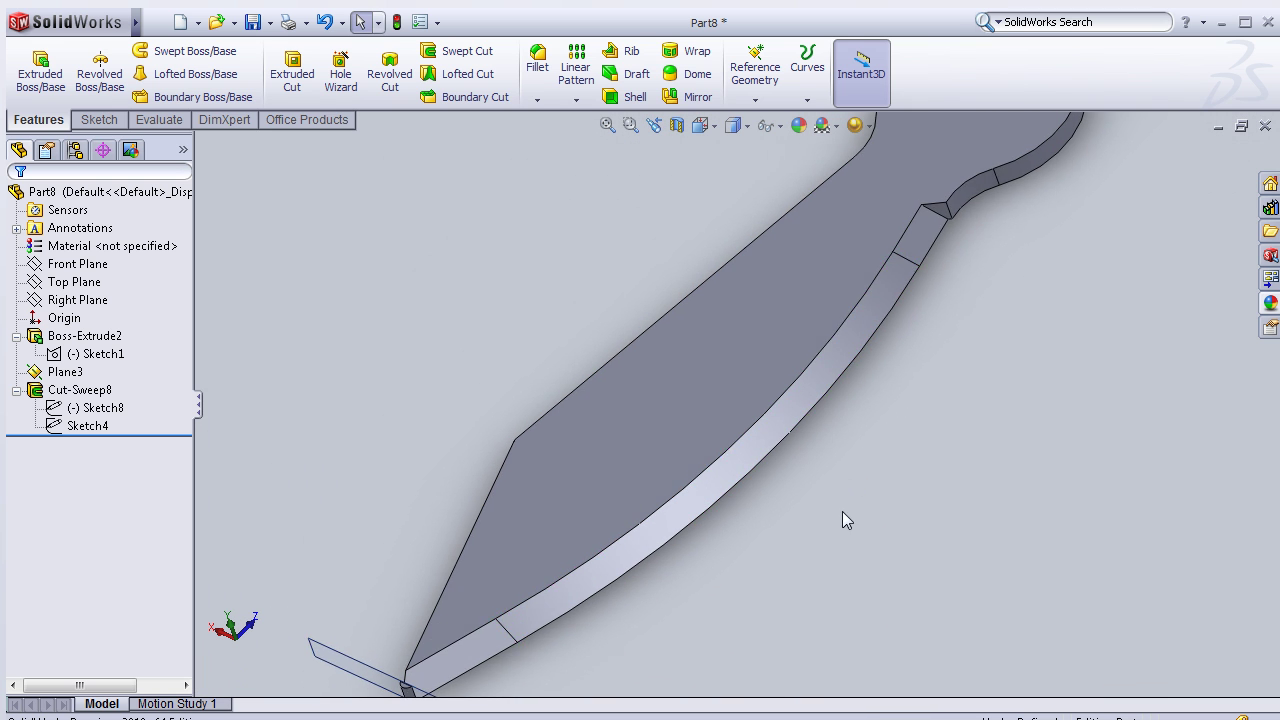
click(628, 488)
click(706, 426)
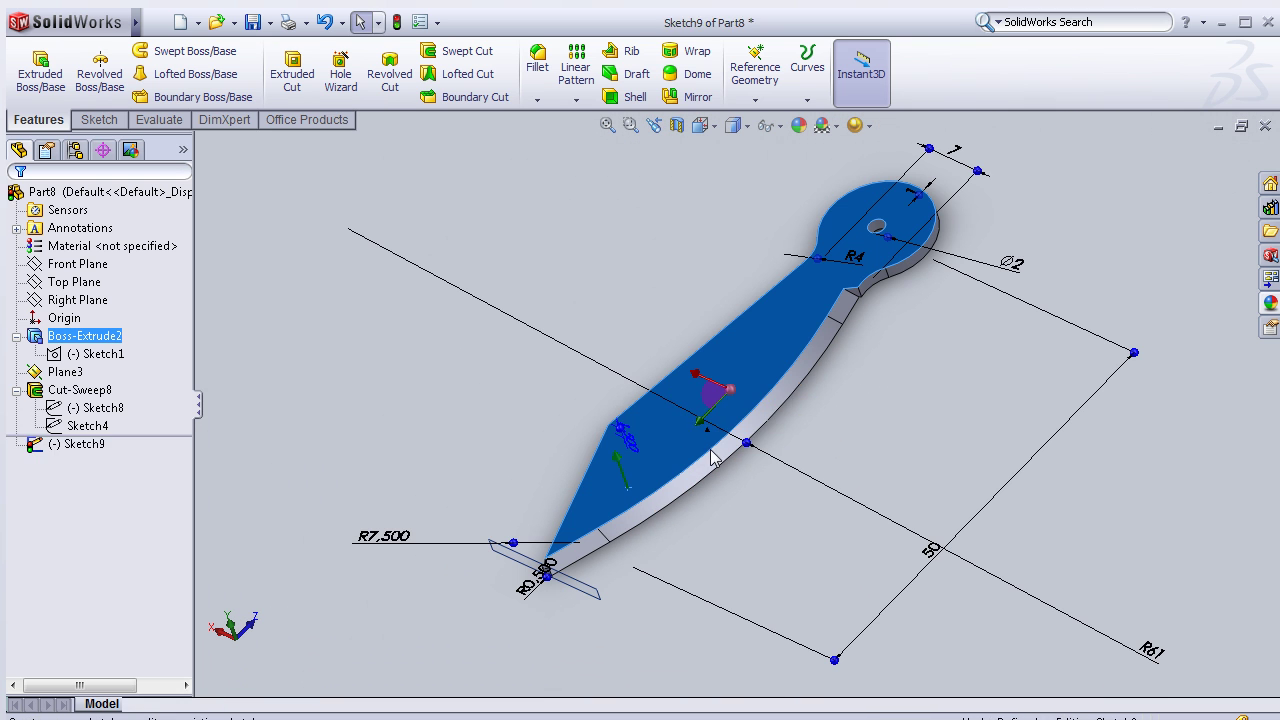
key(space)
double_click(776, 550)
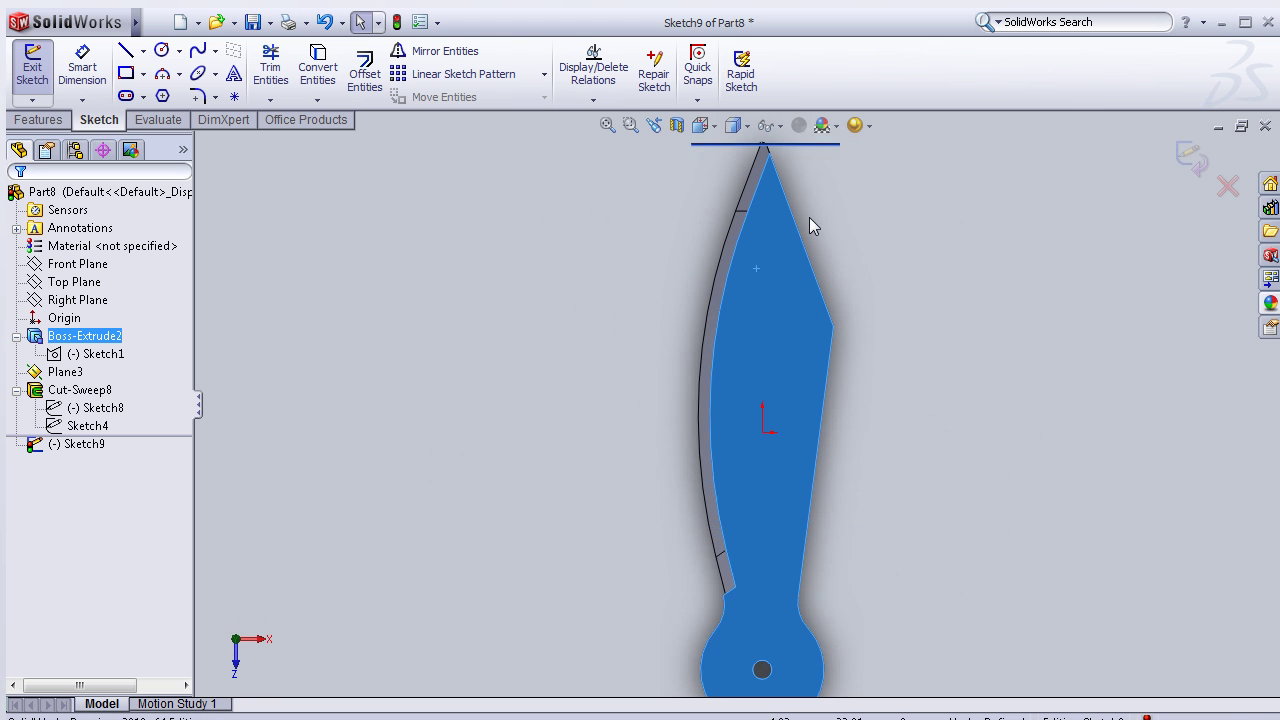
Step: Draw a corner rectangle over the rounded tip as Sketch9 and begin a 1.50 mm blind extruded cut
scroll(535, 357, down, 1)
scroll(540, 349, down, 2)
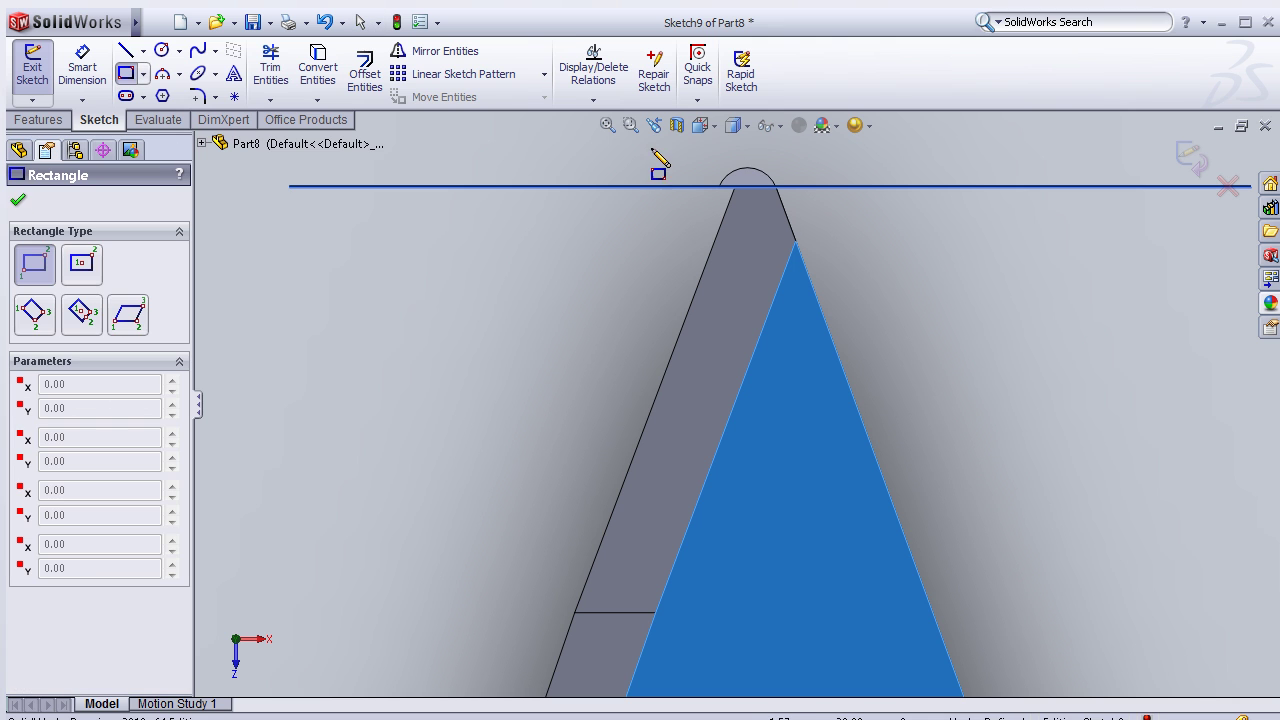
click(615, 141)
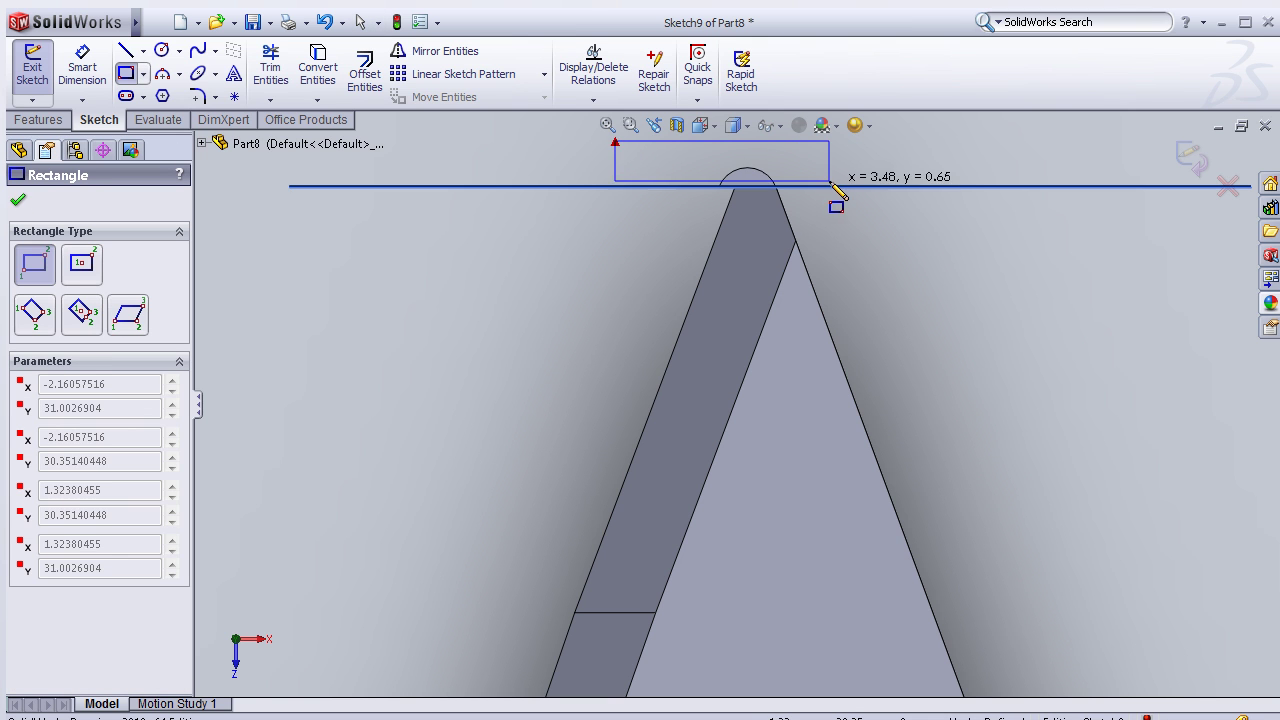
click(837, 187)
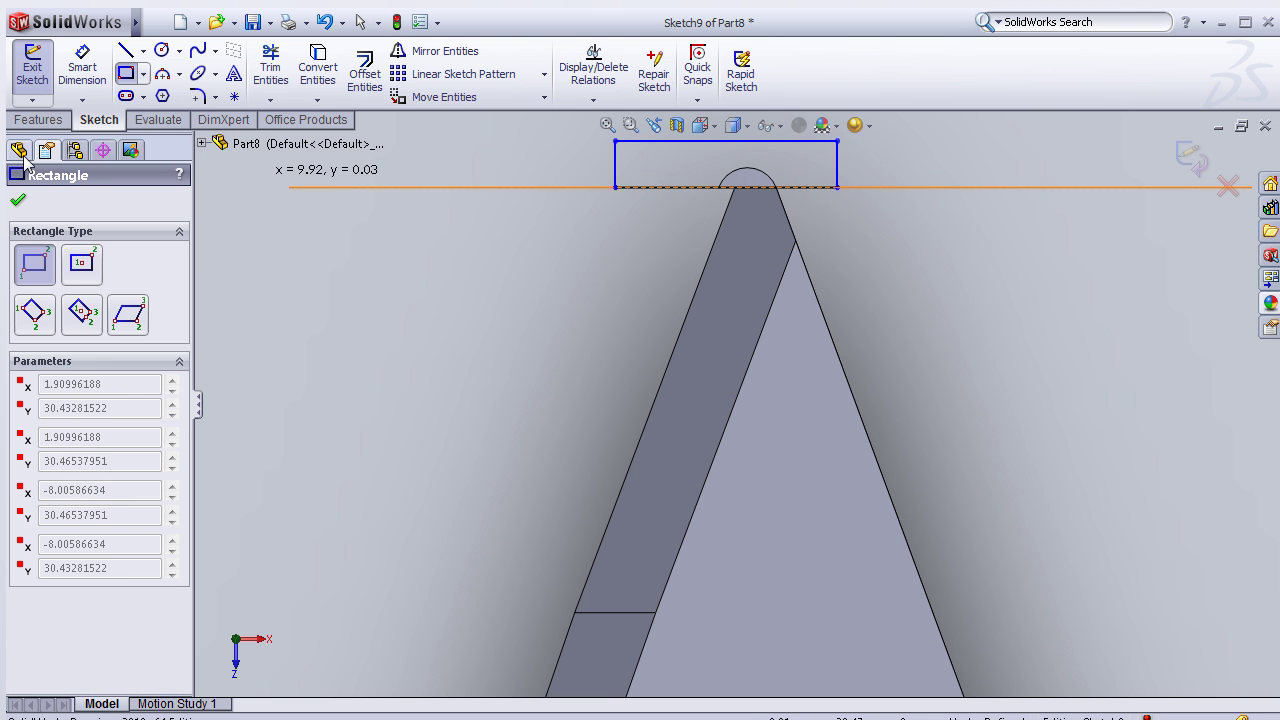
click(1190, 157)
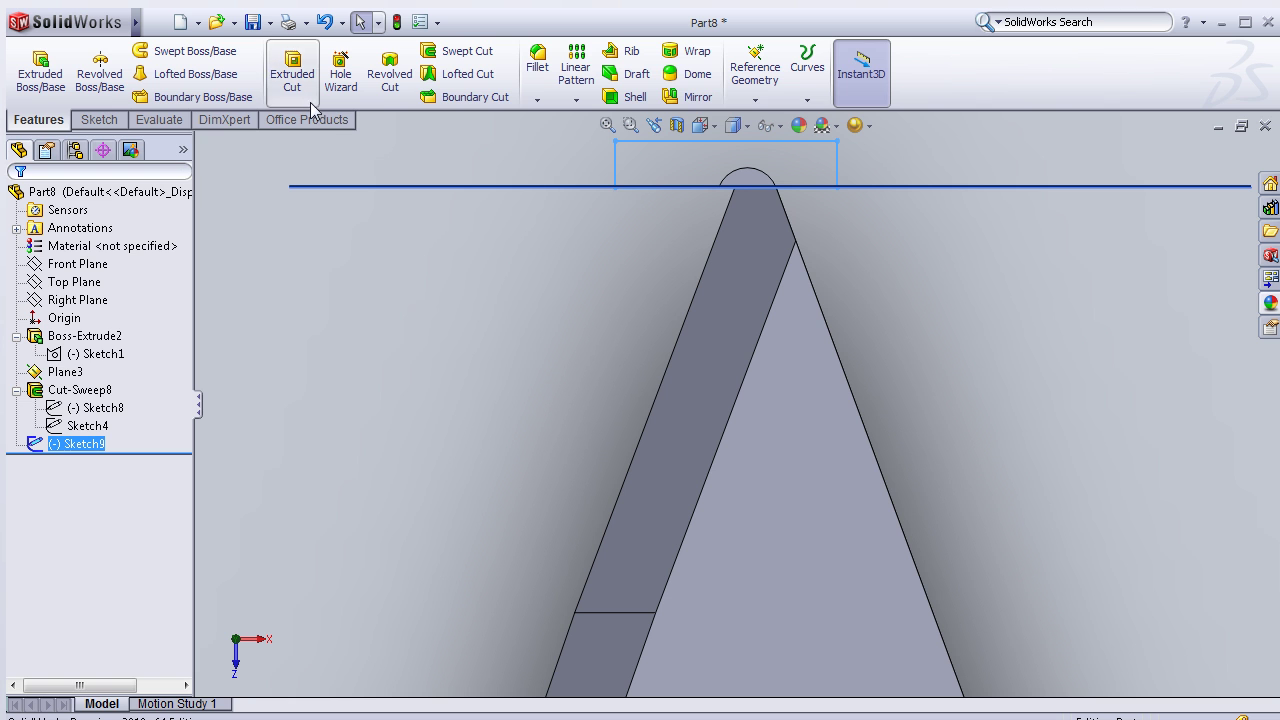
click(292, 72)
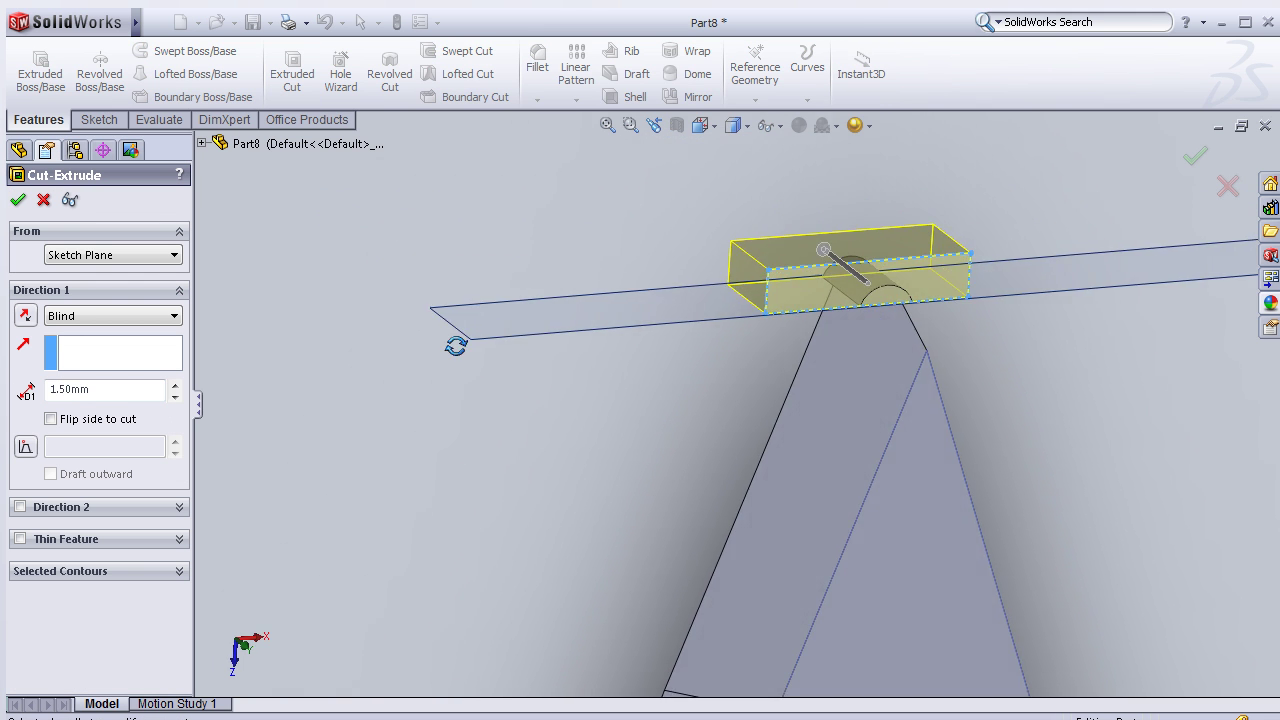